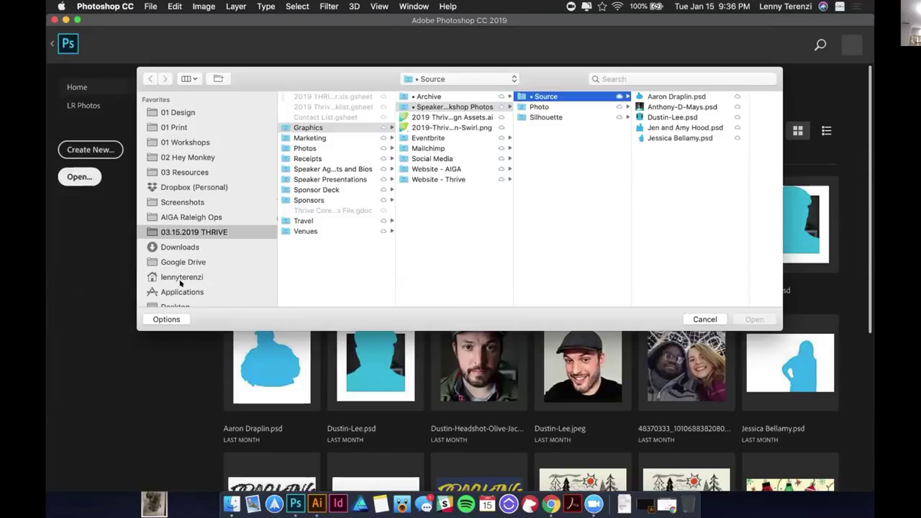
Step: Open the image IMG_4214.jpeg from the Desktop folder and collapse the floating character settings
scroll(179, 271, "down", 2)
left_click(176, 275)
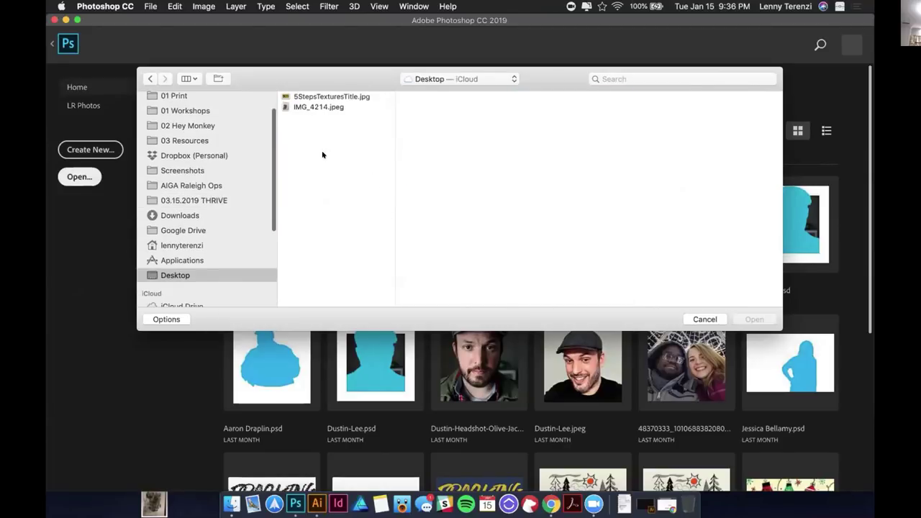
left_click(318, 107)
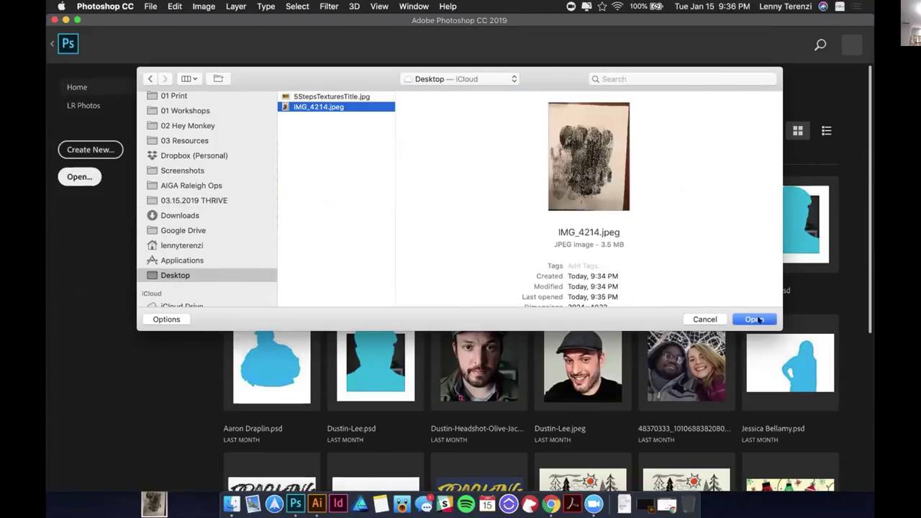
left_click(756, 318)
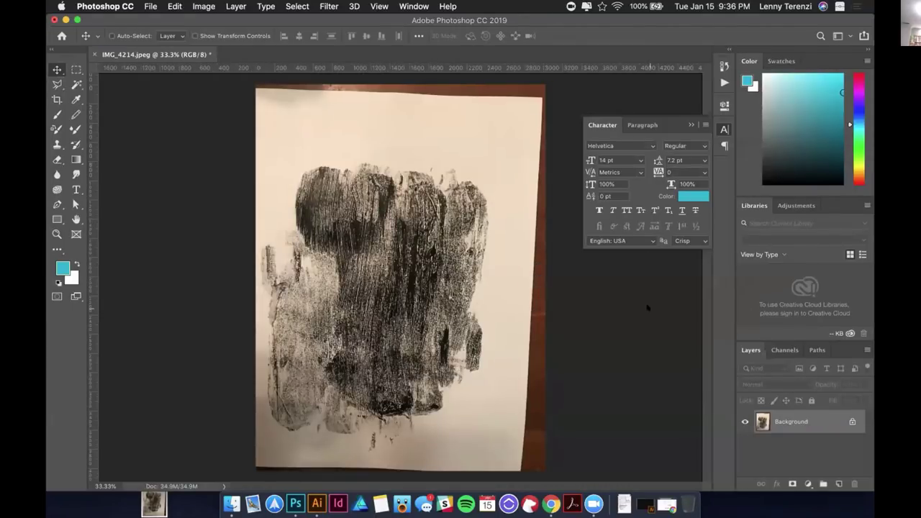
left_click(691, 126)
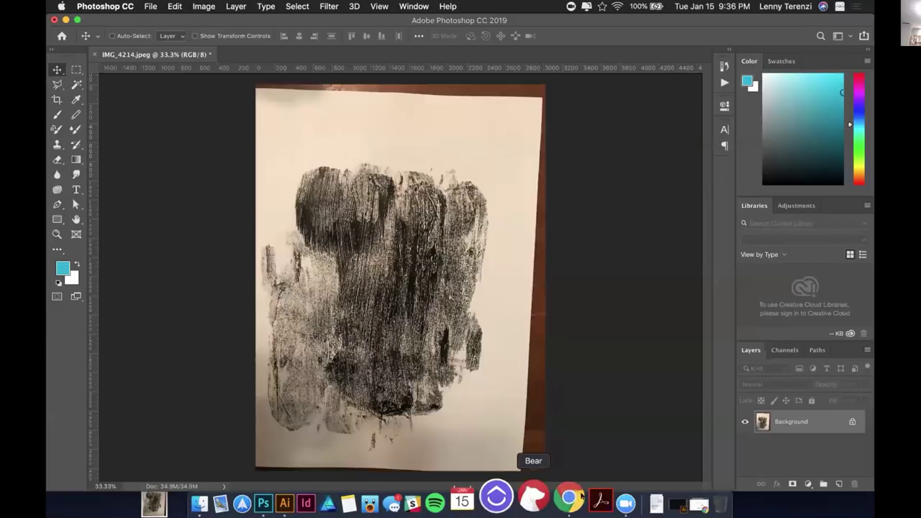
left_click(591, 495)
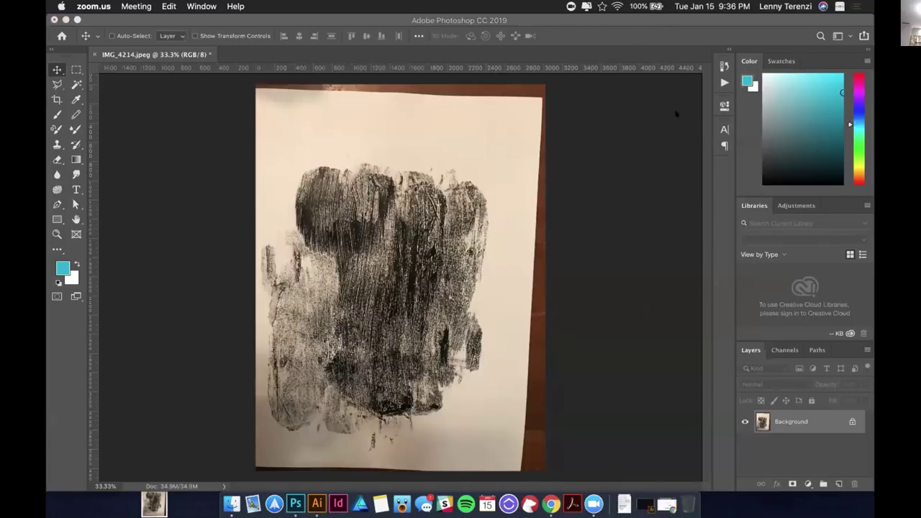
left_click(646, 264)
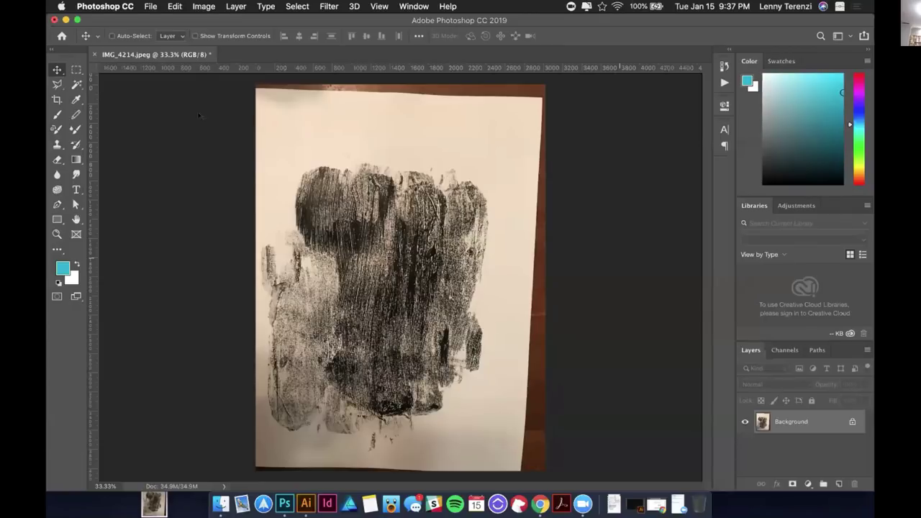
Step: Crop the photo with the 8.5 x 11 in 300 ppi preset so the ink texture stays and the wooden table edges are removed
left_click(57, 99)
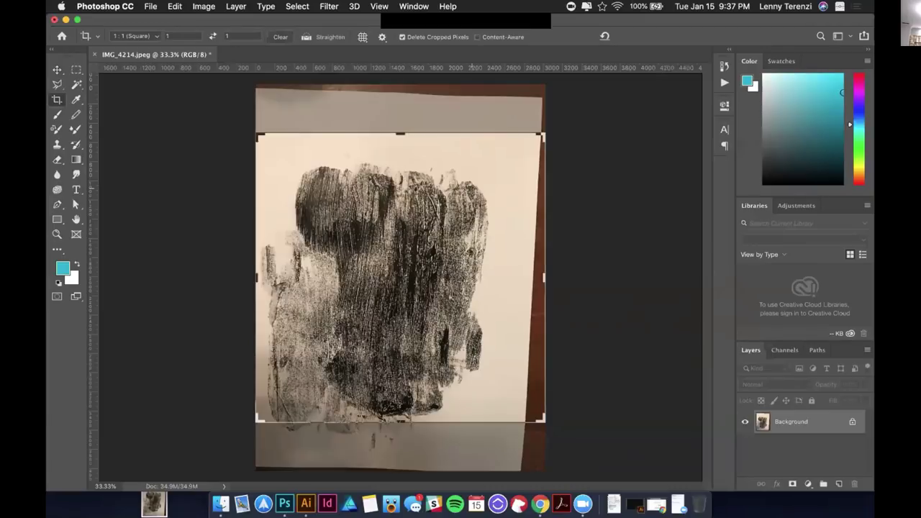
mouse_move(400, 425)
left_mouse_down()
mouse_move(400, 476)
mouse_move(393, 439)
left_mouse_up()
key("Escape")
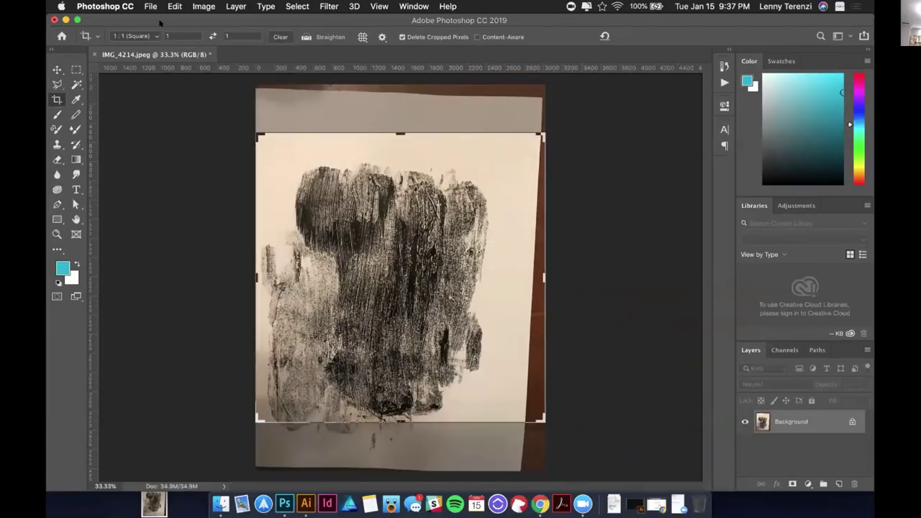
left_click(152, 34)
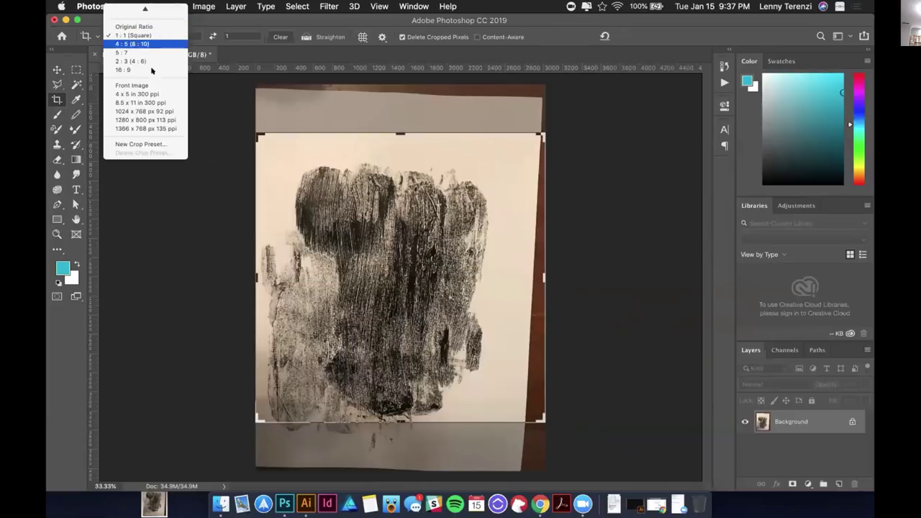
left_click(141, 102)
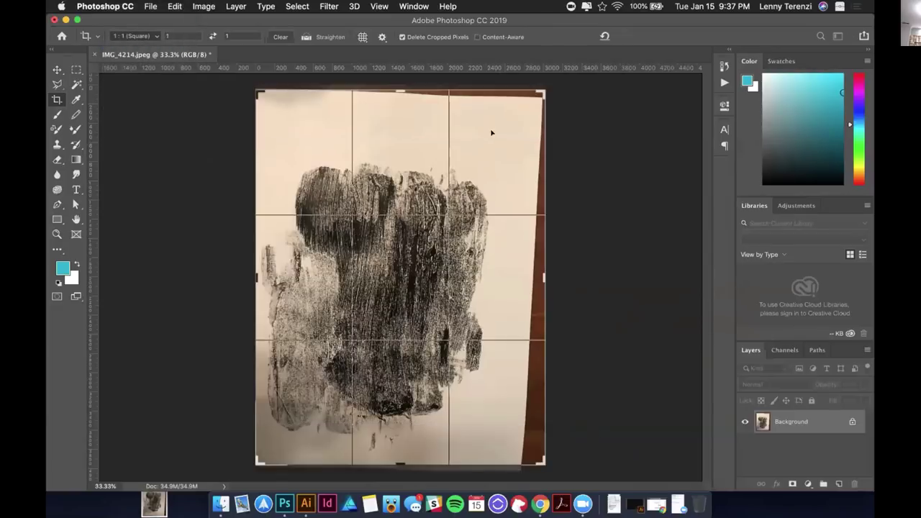
mouse_move(544, 277)
left_mouse_down()
mouse_move(524, 268)
mouse_move(548, 253)
mouse_move(531, 277)
left_mouse_up()
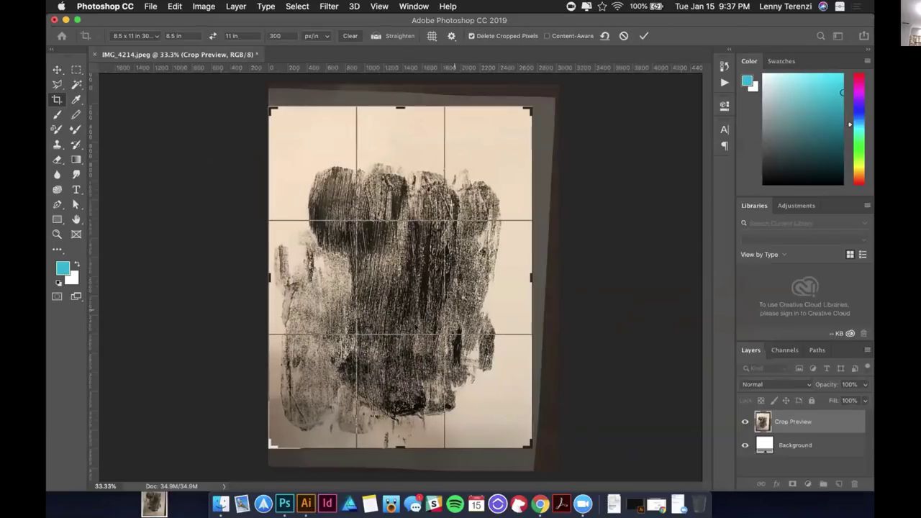
left_click_drag(416, 288, 421, 263)
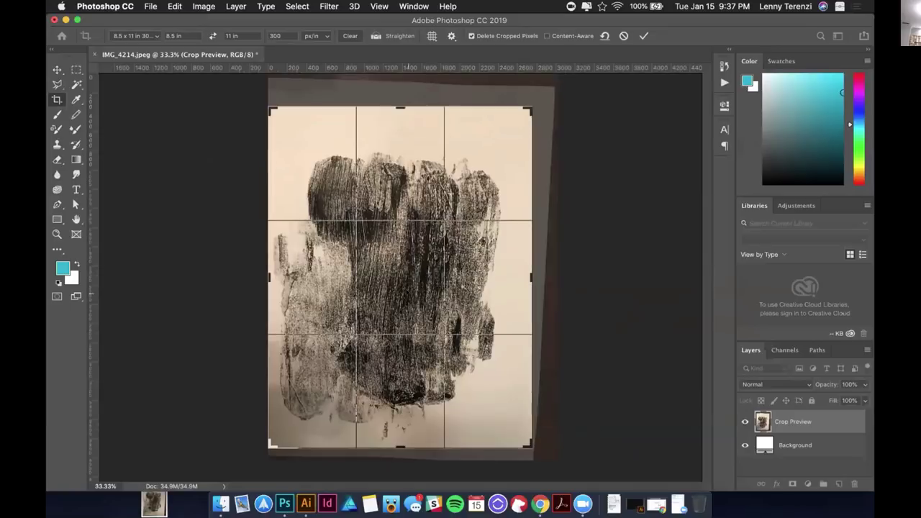
key("Return")
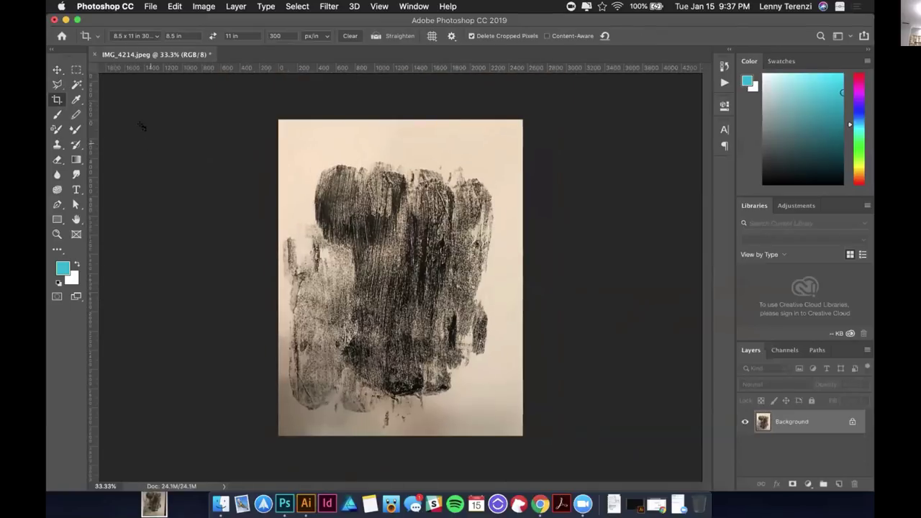
left_click(57, 69)
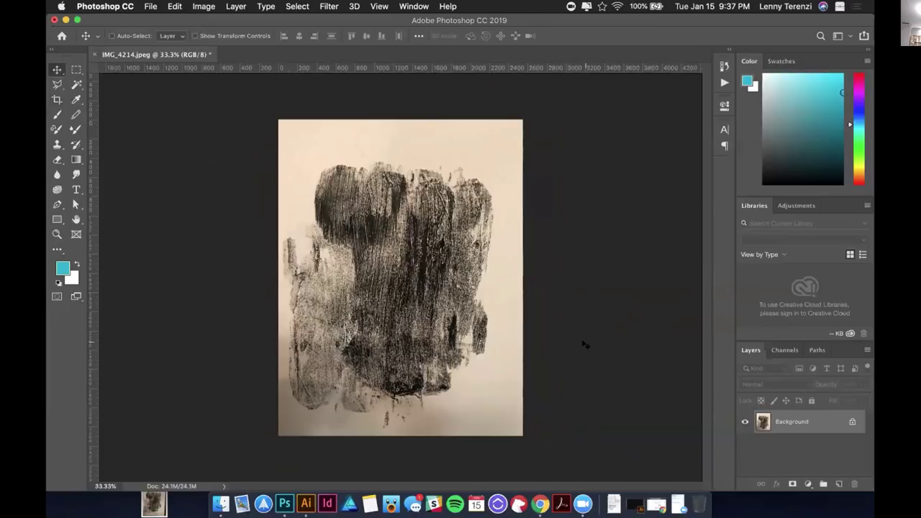
Step: Convert the locked Background into a regular layer and add a Levels adjustment layer above it
double_click(828, 426)
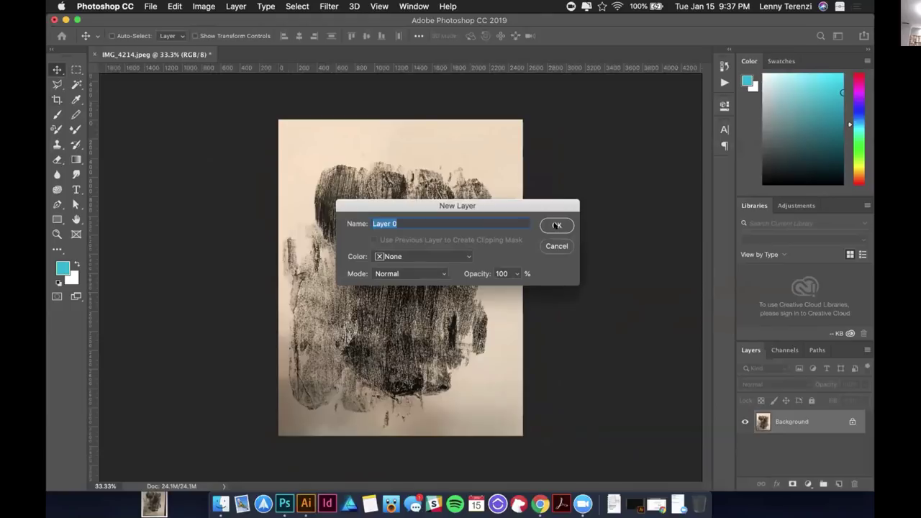
left_click(556, 225)
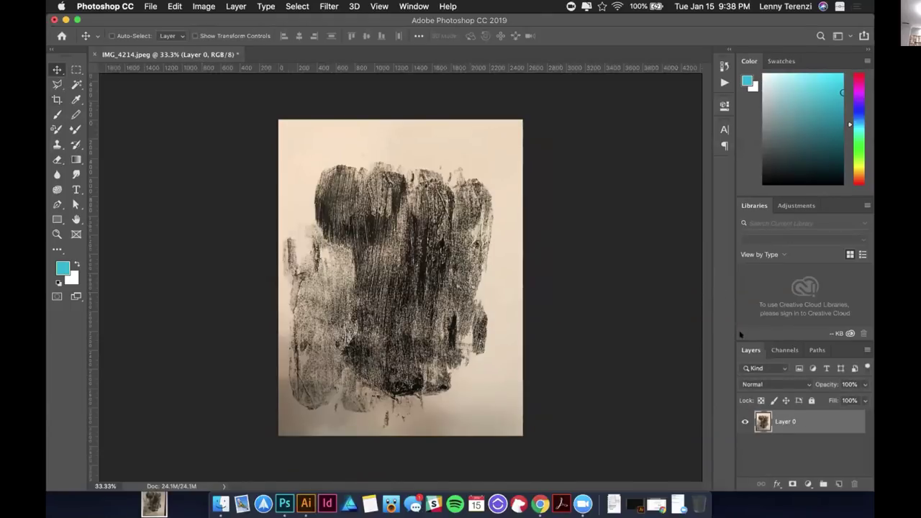
left_click(809, 485)
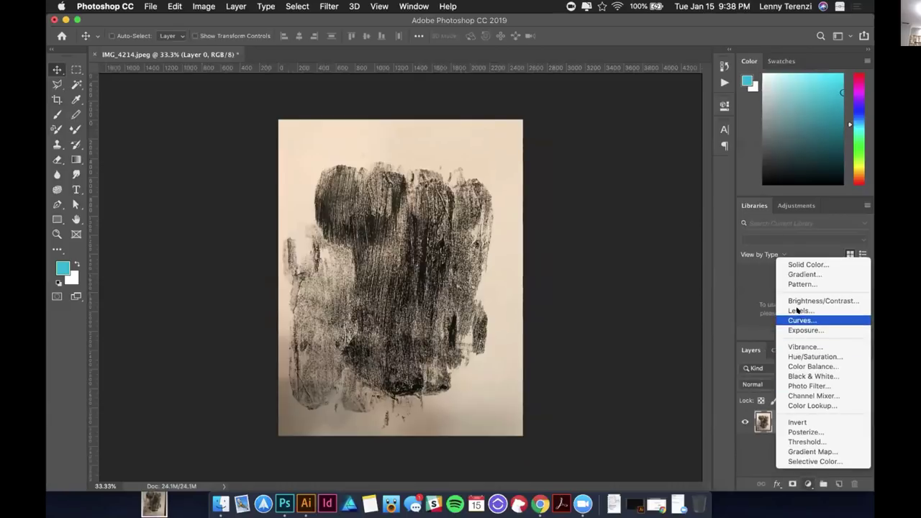
left_click(798, 310)
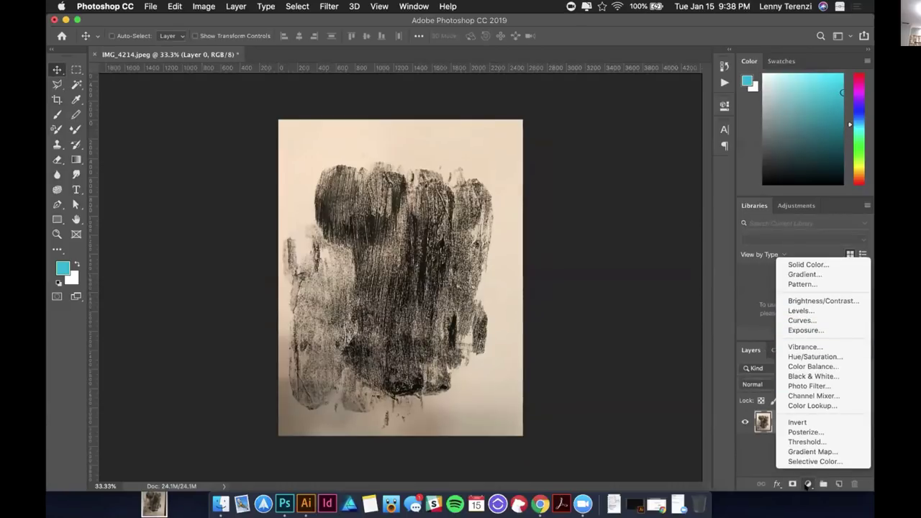
left_click(798, 310)
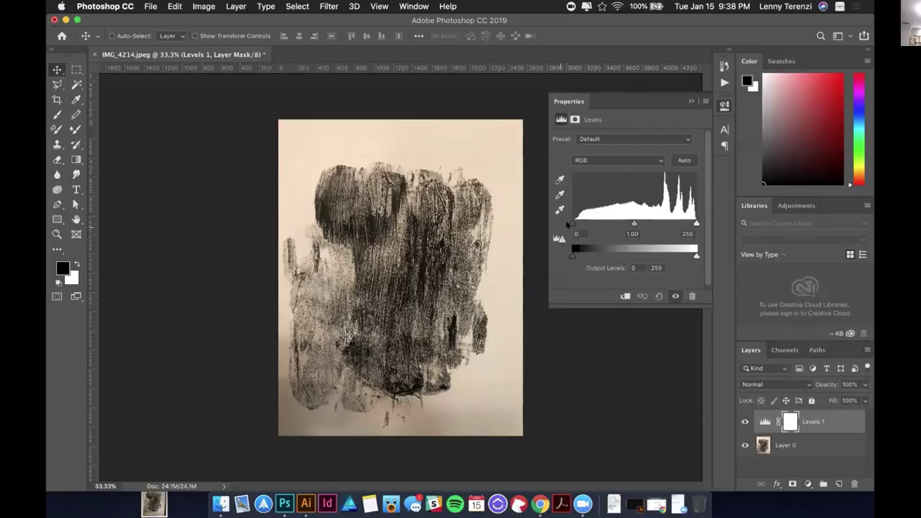
Step: Set the Levels input values to black 0, midtones 0.01 and white 66, and collapse the adjustment's properties
left_click_drag(573, 223, 605, 223)
mouse_move(696, 224)
left_mouse_down()
mouse_move(604, 224)
mouse_move(697, 228)
mouse_move(628, 223)
mouse_move(673, 226)
mouse_move(650, 234)
mouse_move(649, 223)
mouse_move(671, 236)
mouse_move(599, 237)
left_mouse_up()
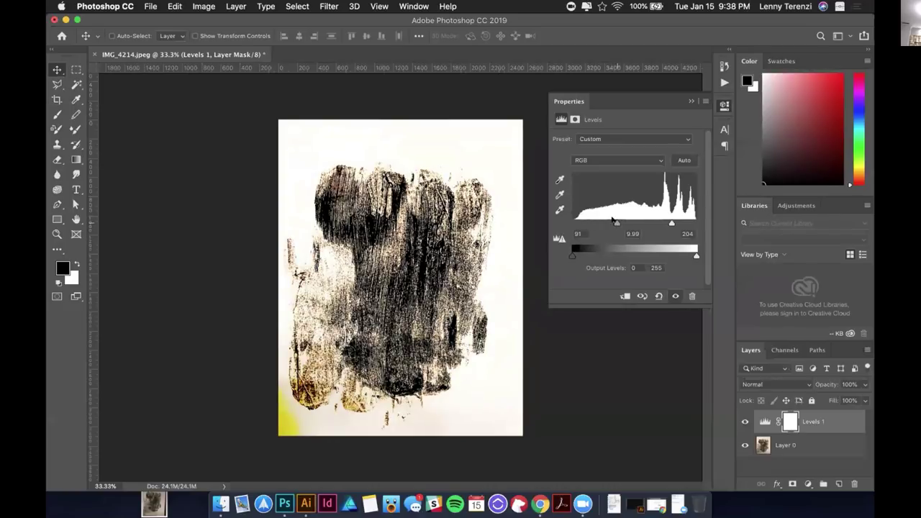
left_click_drag(617, 223, 573, 223)
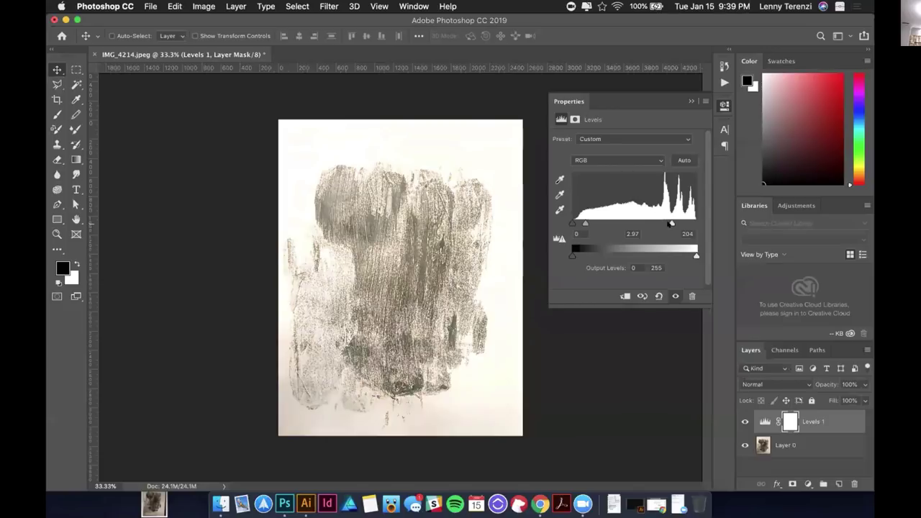
left_click_drag(672, 223, 605, 223)
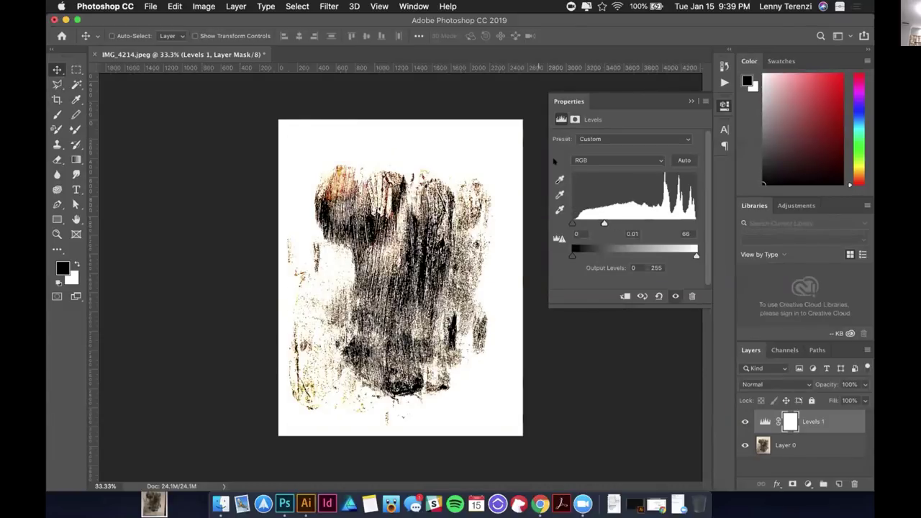
left_click(687, 100)
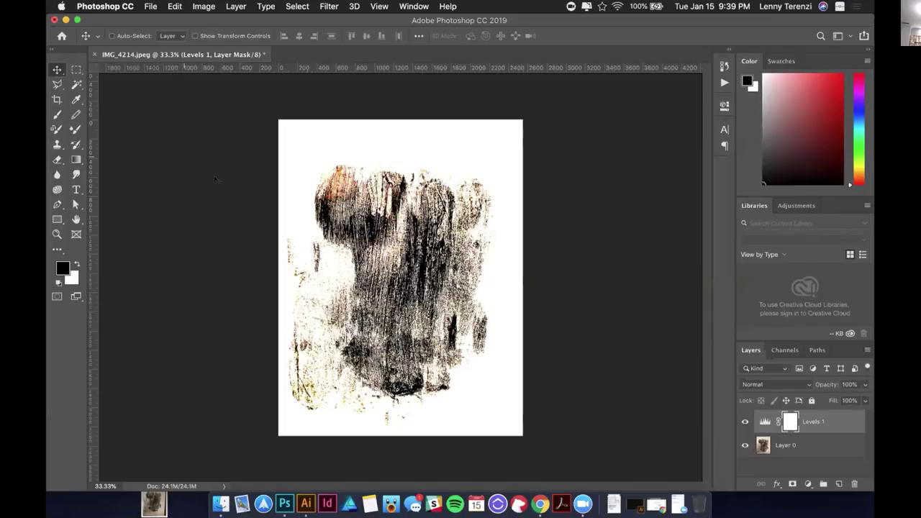
Step: Convert the image mode to Grayscale without merging the layers
left_click(204, 7)
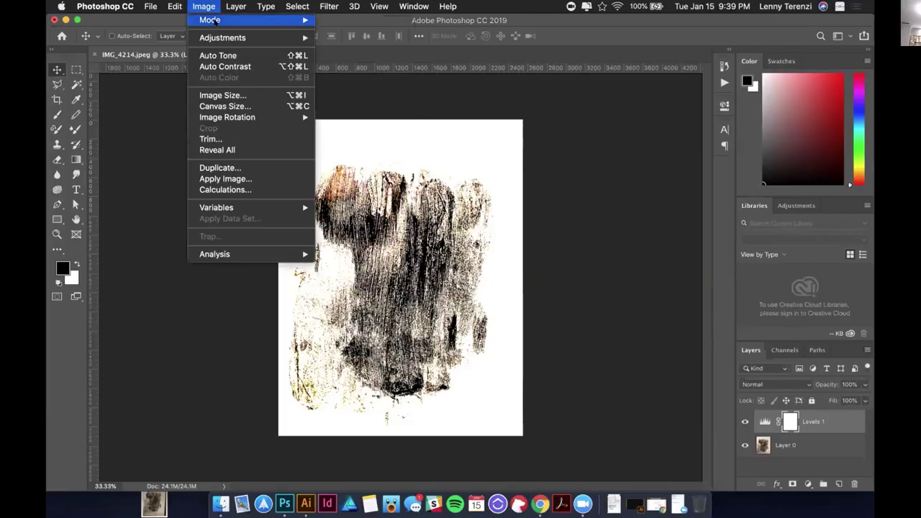
mouse_move(216, 20)
left_click(352, 35)
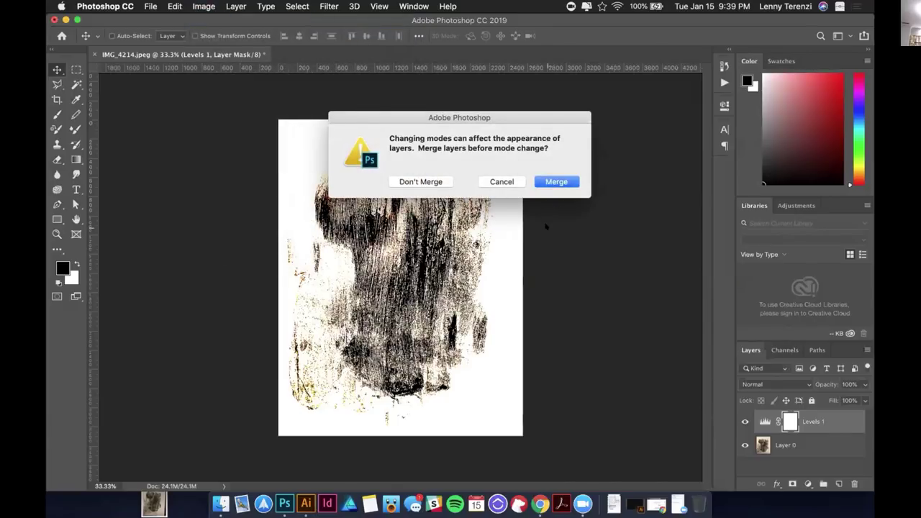
left_click(426, 181)
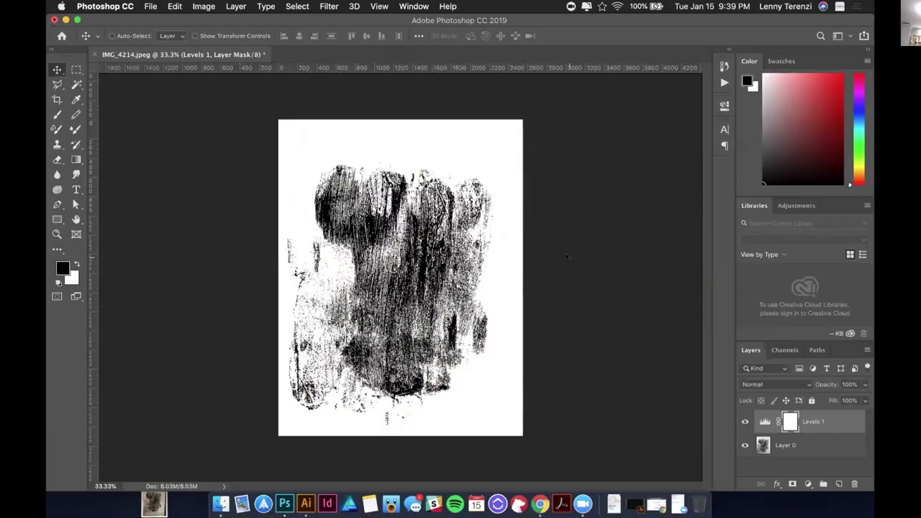
left_click(206, 10)
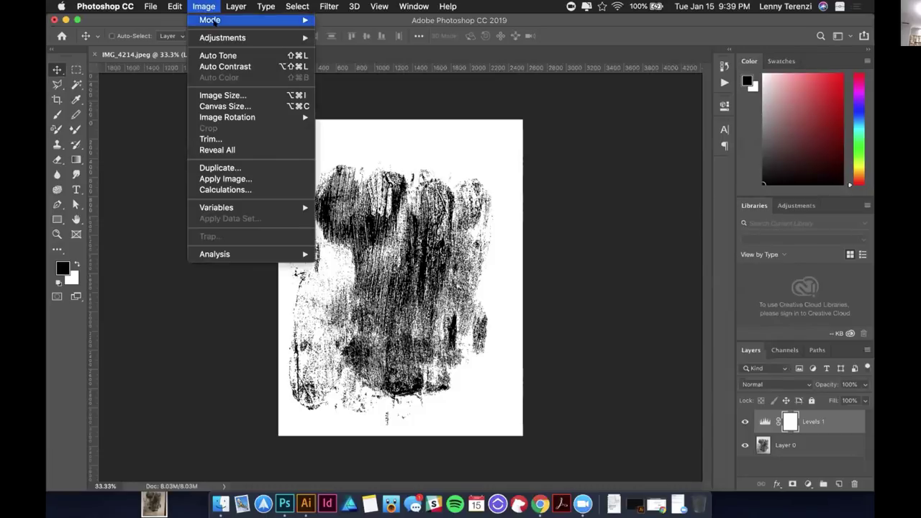
mouse_move(216, 22)
left_click(602, 263)
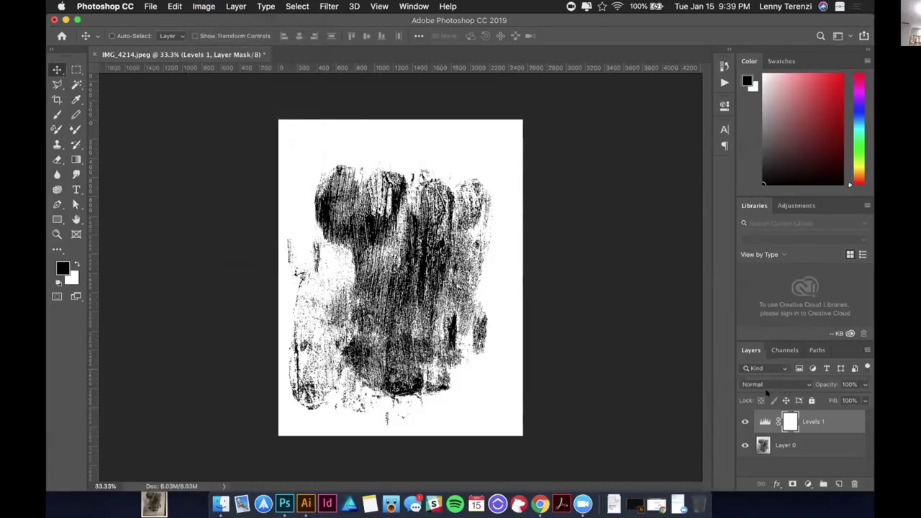
Step: Try flattening the image into a single background layer, and undo the flatten
left_click(867, 350)
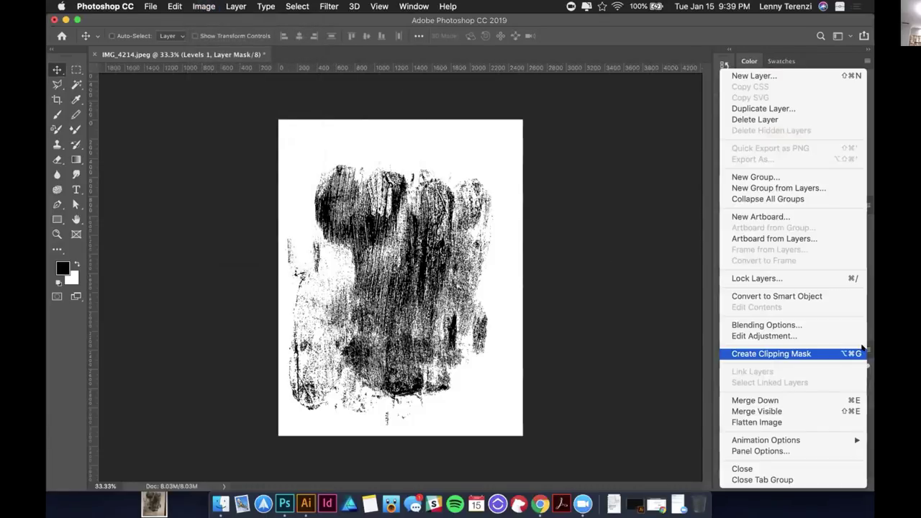
left_click(867, 353)
left_click(867, 350)
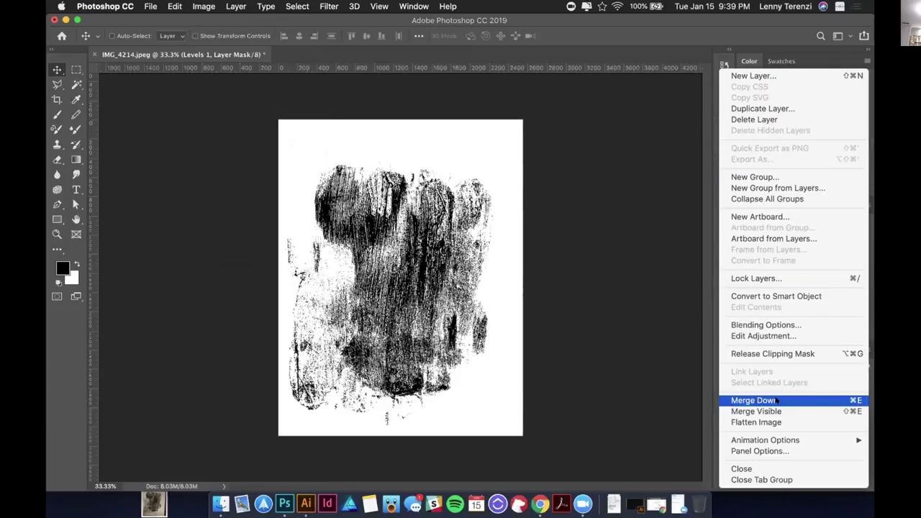
left_click(771, 424)
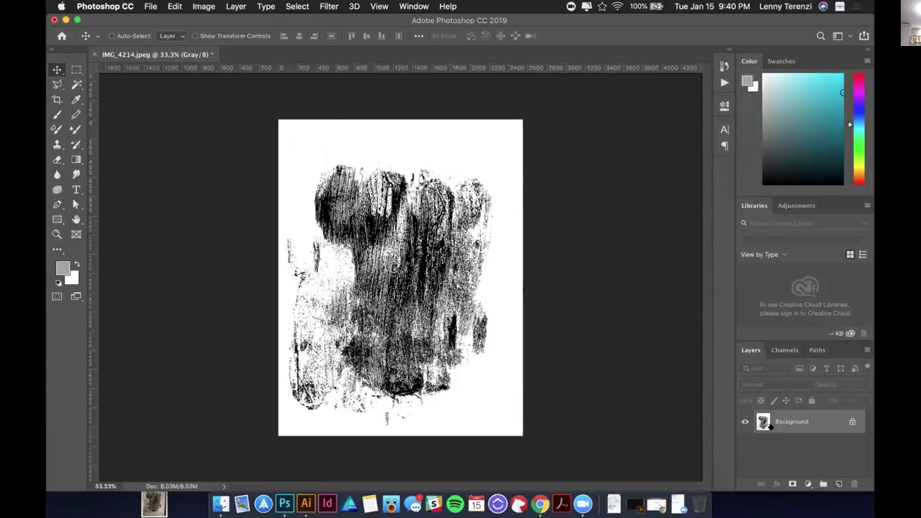
key("super+z")
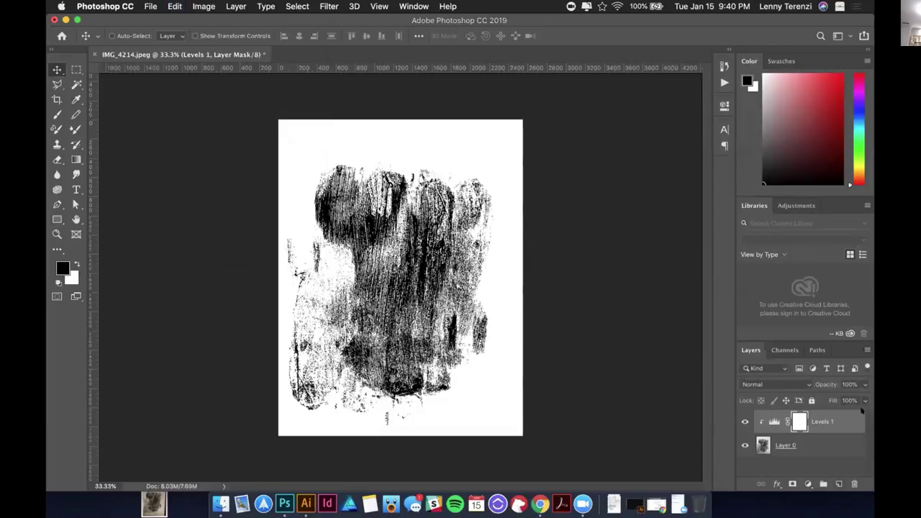
Step: Merge the Levels adjustment down into the ink texture layer
left_click(866, 350)
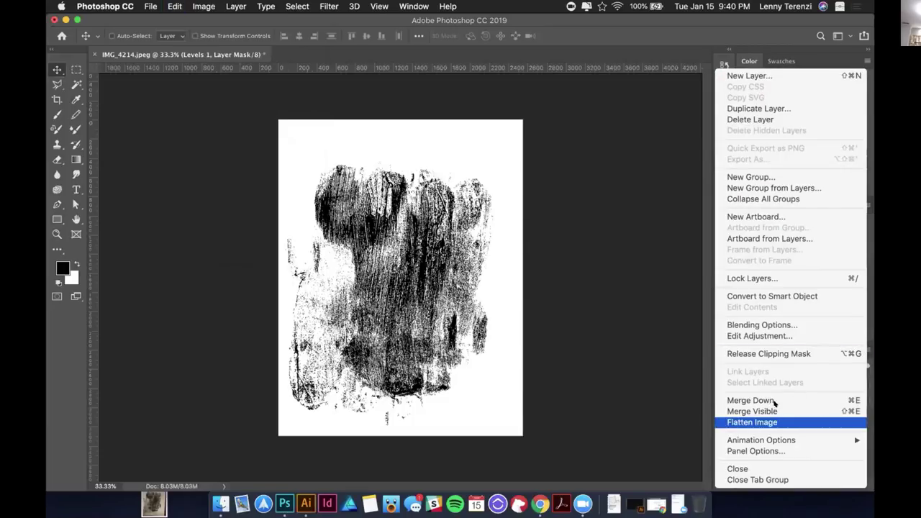
left_click(774, 400)
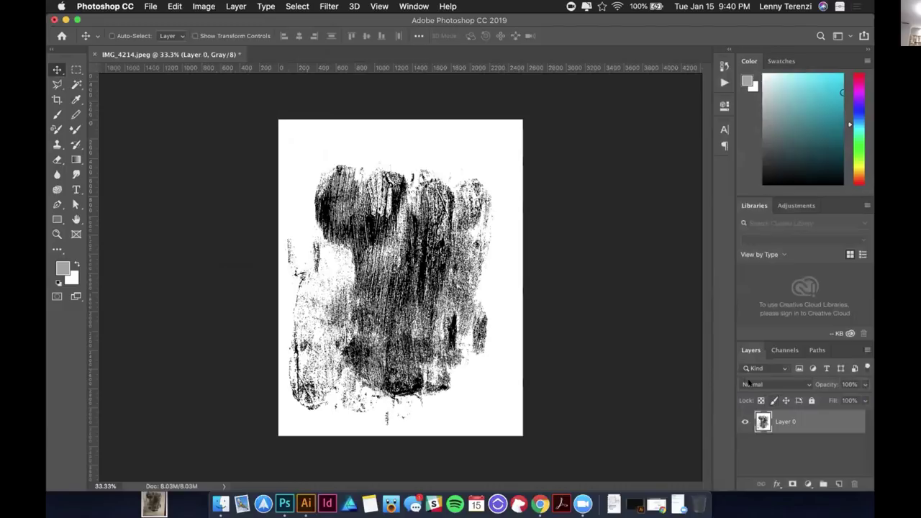
left_click(774, 384)
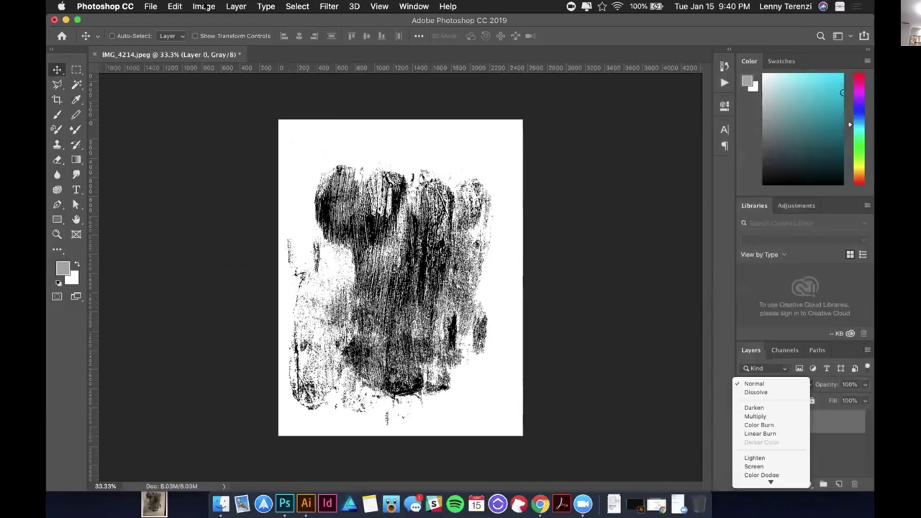
left_click(205, 6)
left_click(205, 6)
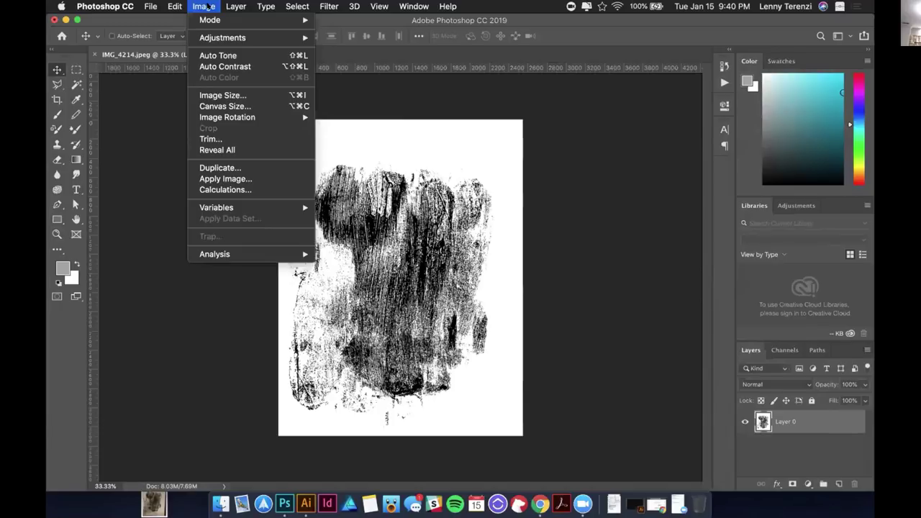
mouse_move(213, 15)
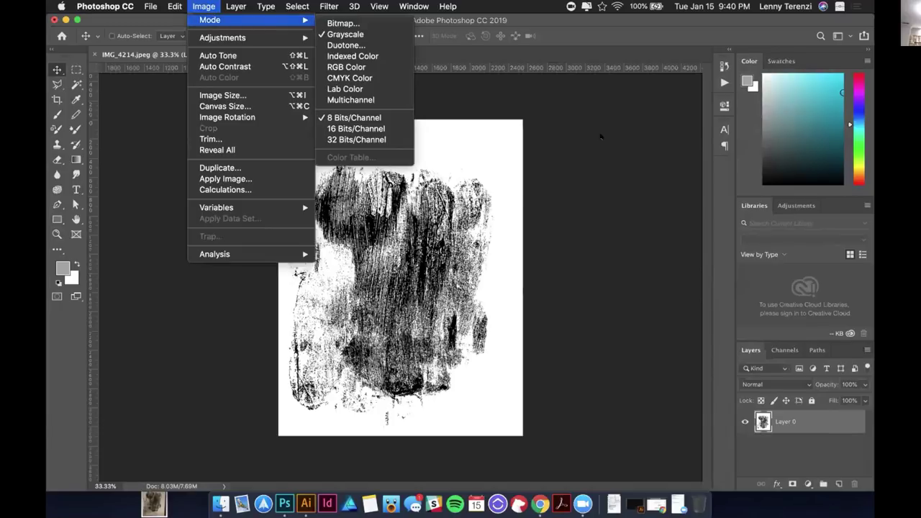
left_click(604, 143)
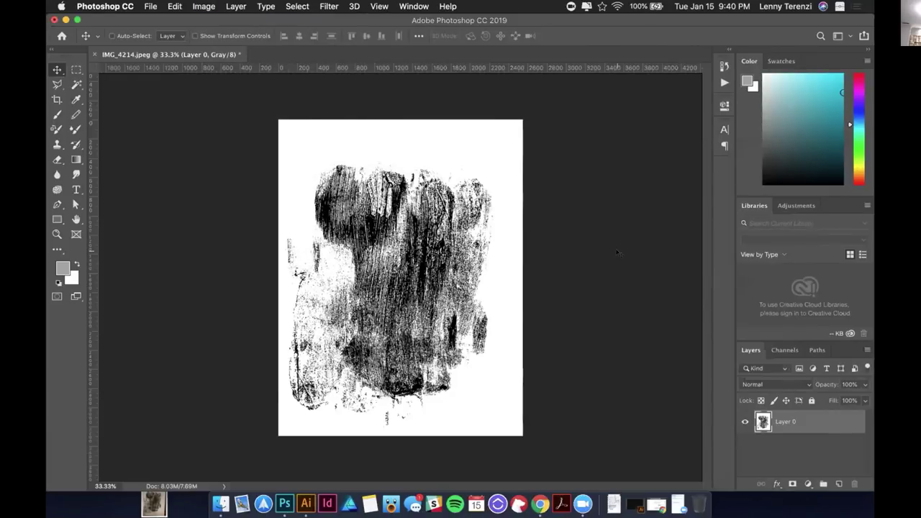
Step: Flatten the image and convert it to Bitmap mode at 300 pixels/inch output using the 50% Threshold method
left_click(203, 6)
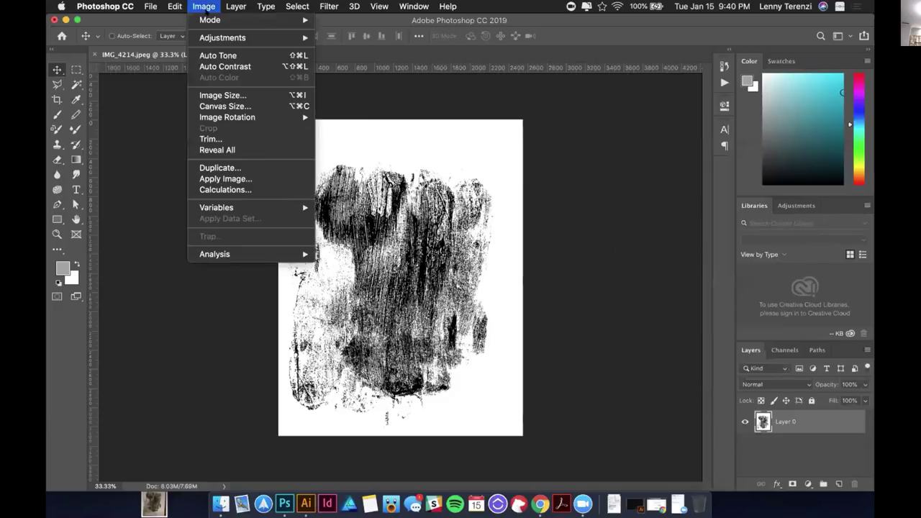
mouse_move(226, 21)
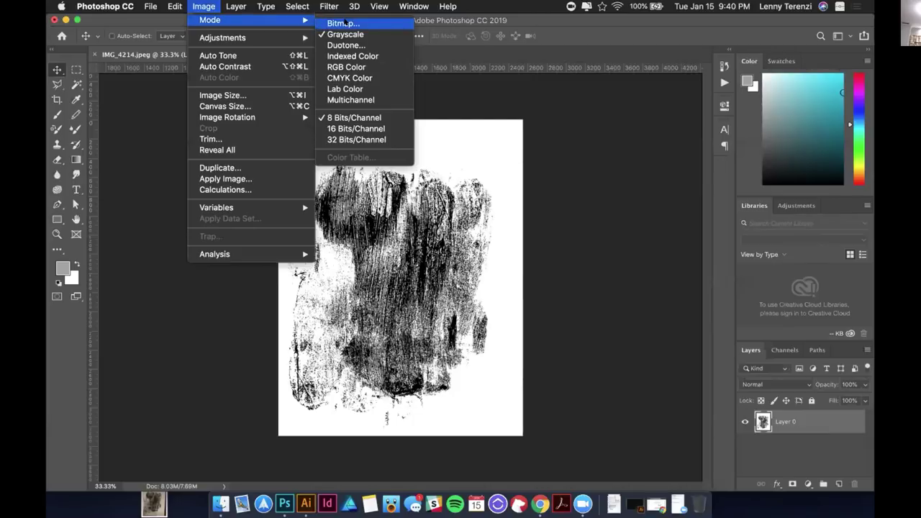
left_click(344, 23)
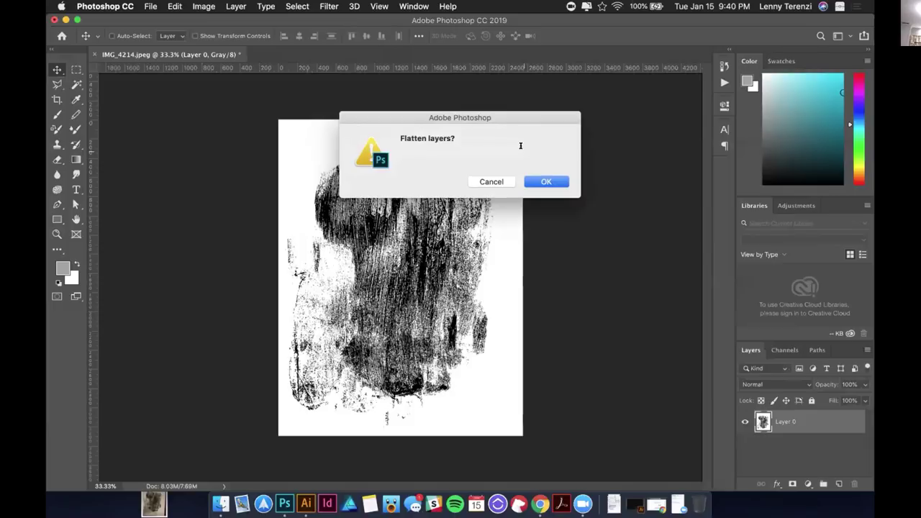
left_click(545, 182)
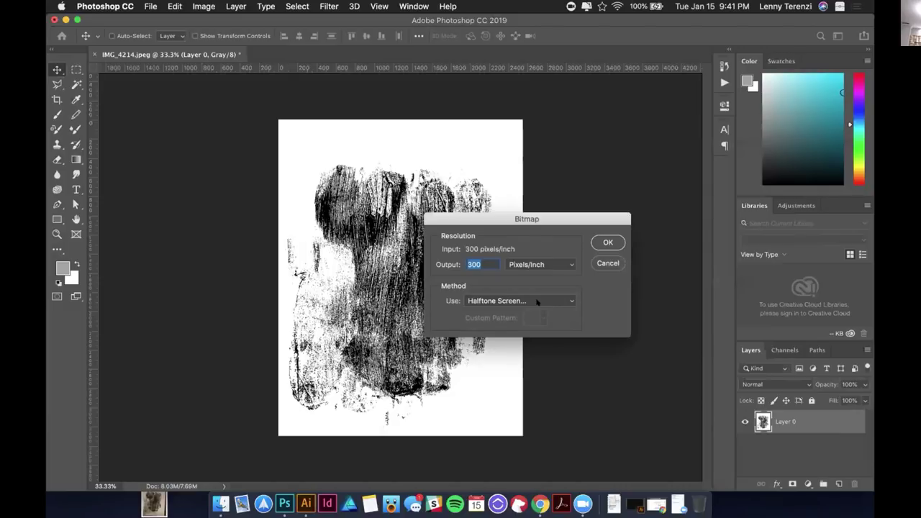
left_click(536, 302)
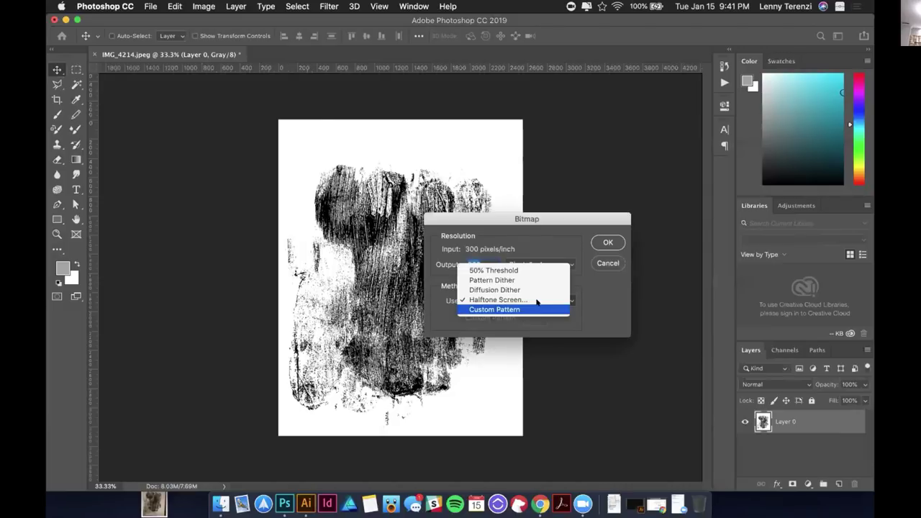
left_click(526, 271)
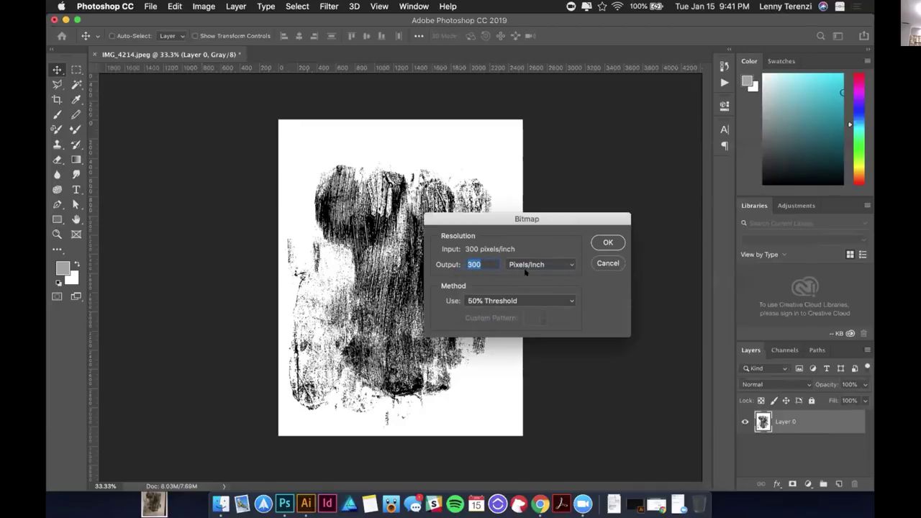
left_click(542, 302)
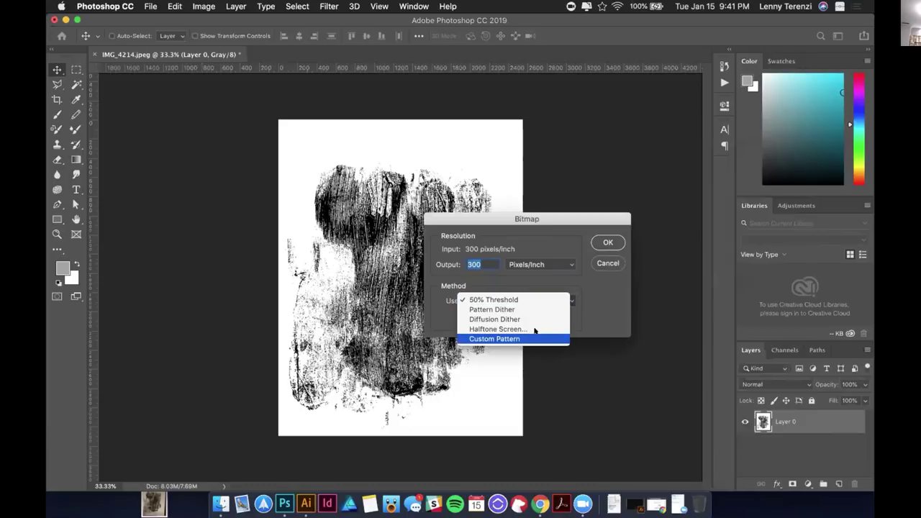
left_click(530, 300)
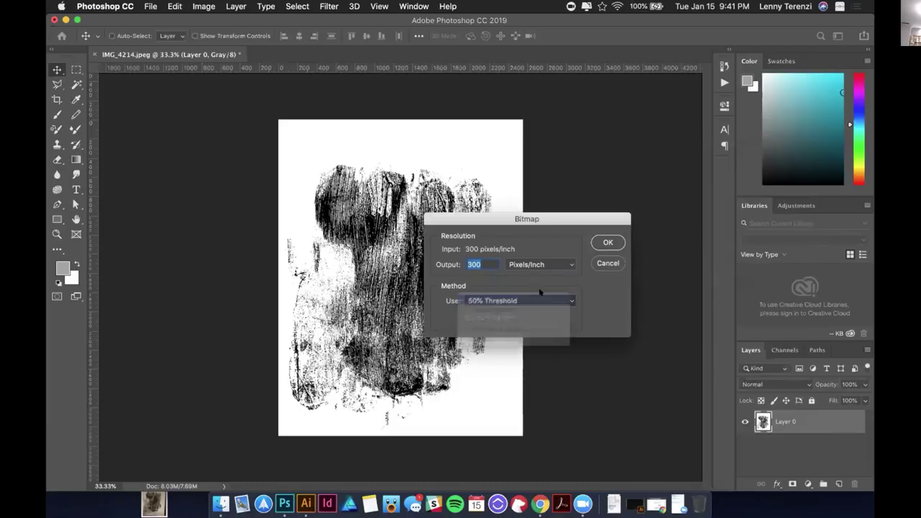
left_click(616, 240)
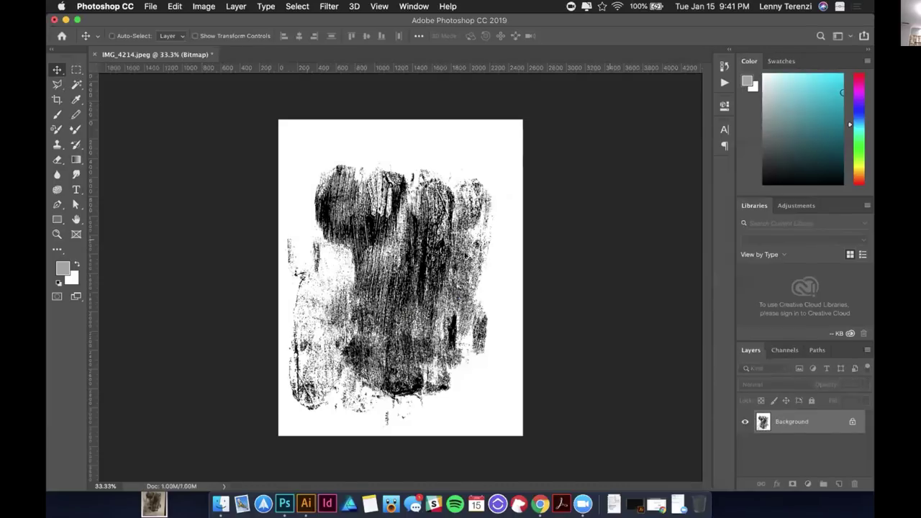
Step: Examine the bitmap ink texture up close at pixel level and as a whole to judge its edges and detail
scroll(402, 280, "up", 1)
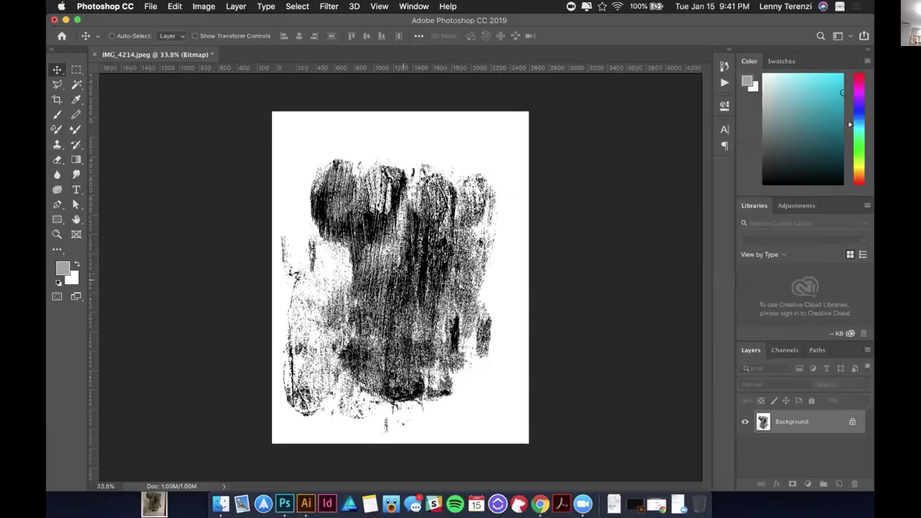
scroll(403, 280, "up", 5)
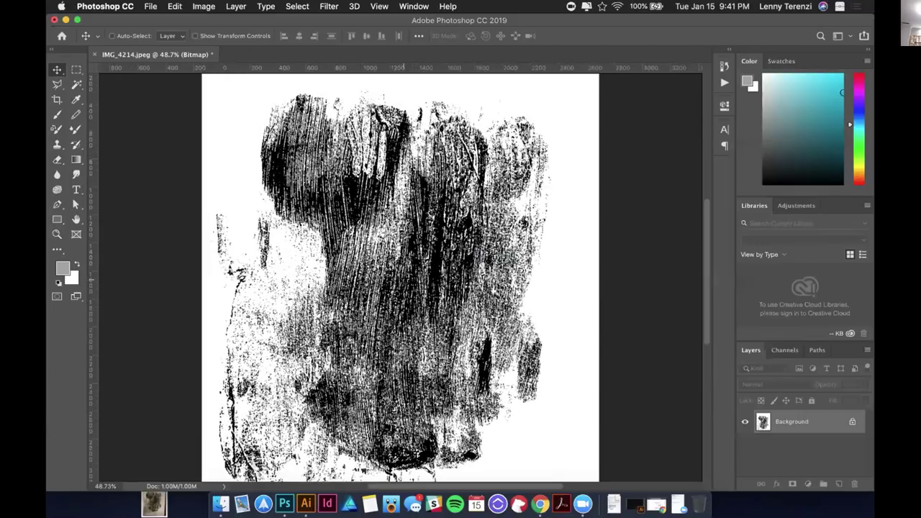
scroll(403, 281, "up", 4)
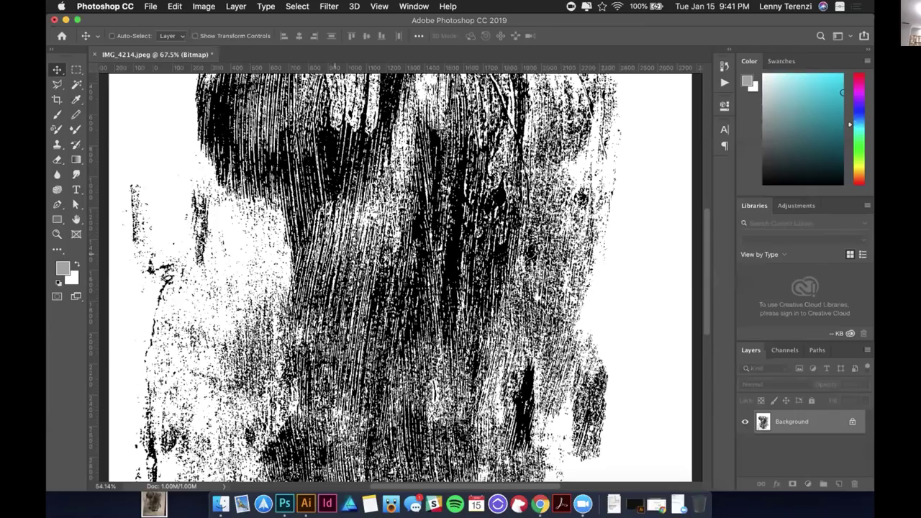
scroll(400, 282, "up", 10)
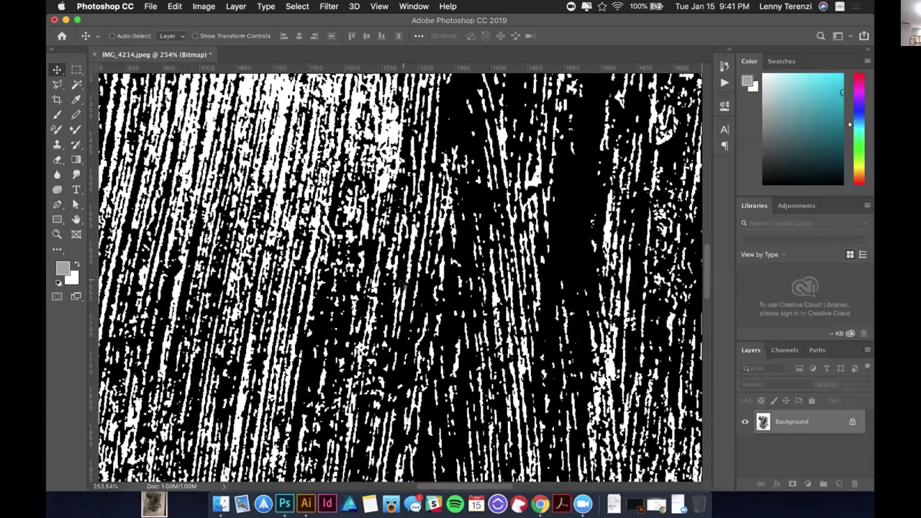
scroll(400, 282, "up", 7)
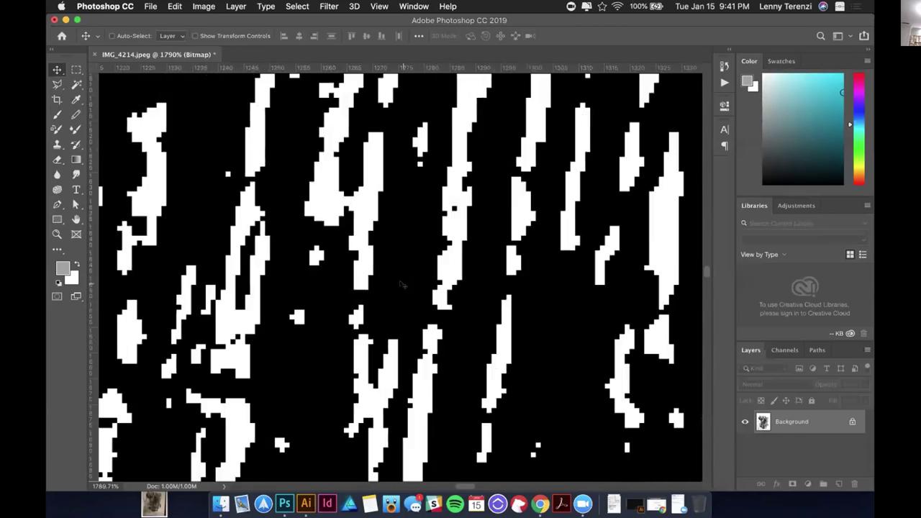
scroll(400, 283, "down", 7)
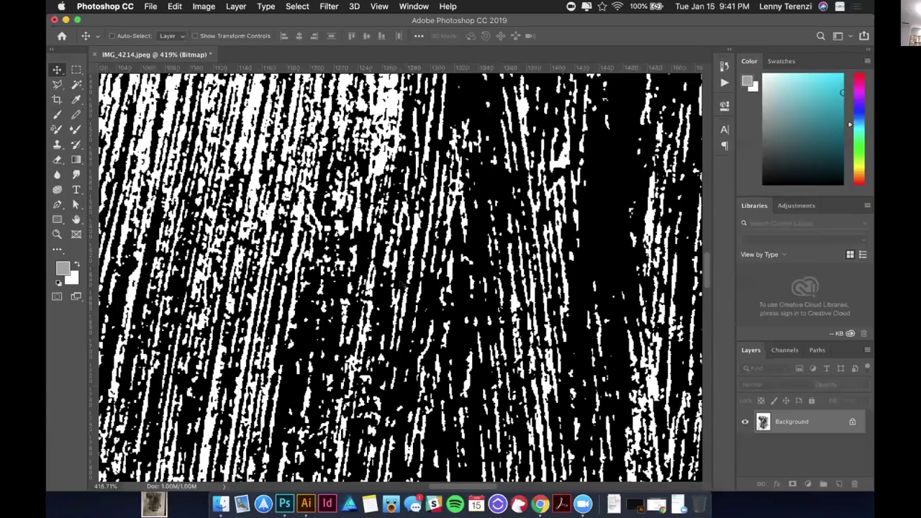
scroll(400, 283, "down", 3)
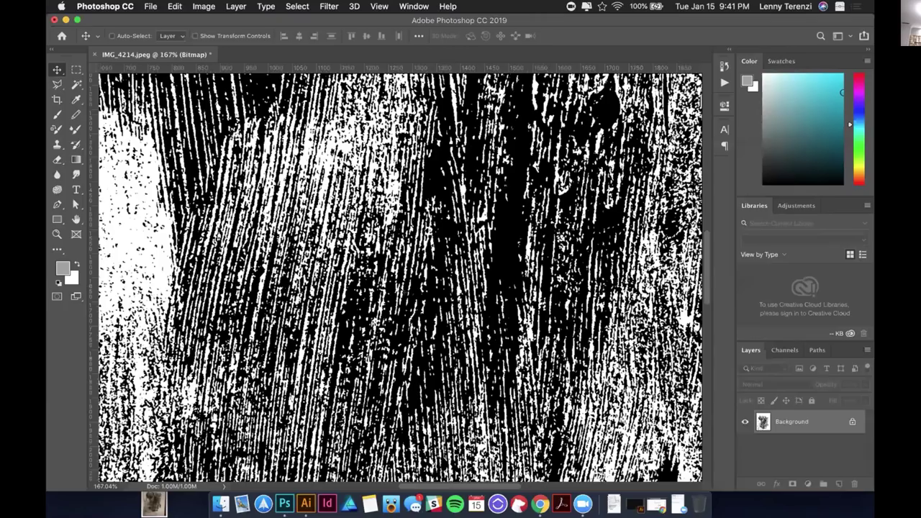
scroll(402, 285, "down", 1)
key("super+0")
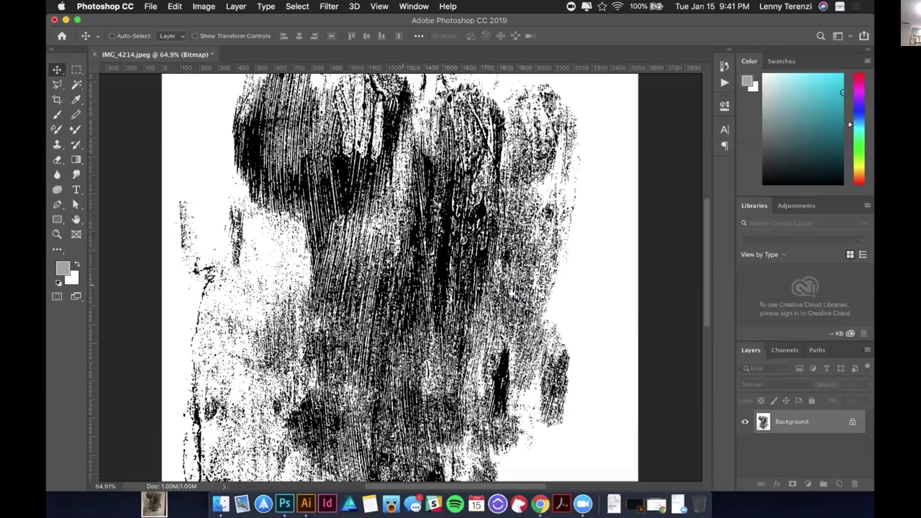
scroll(388, 281, "up", 2)
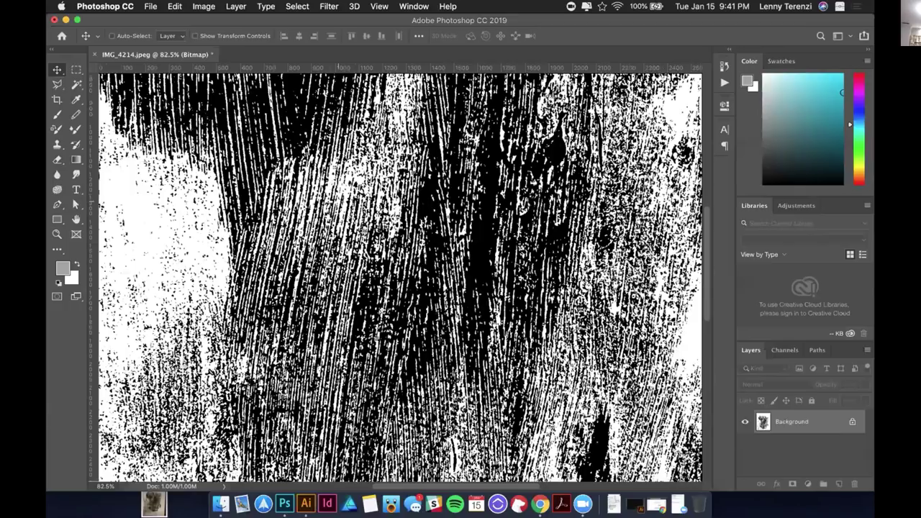
scroll(400, 277, "up", 1)
scroll(400, 277, "down", 4)
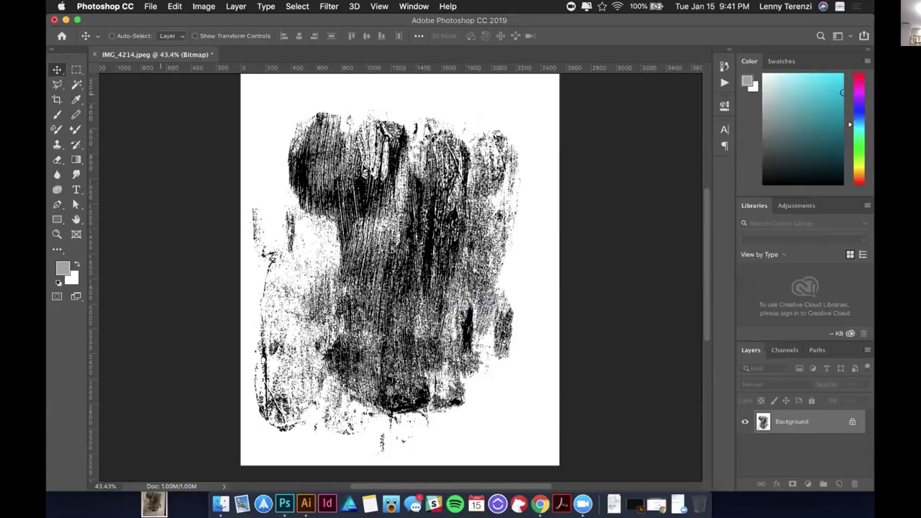
scroll(400, 277, "up", 1)
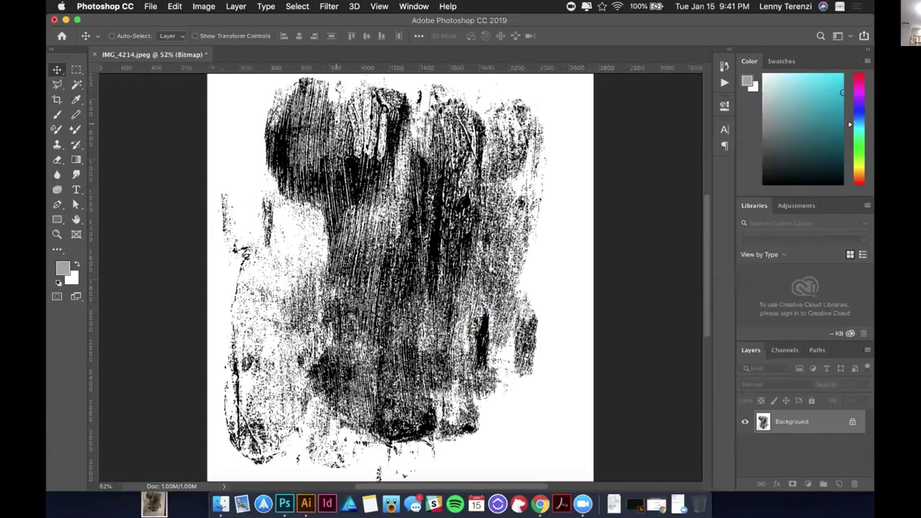
scroll(400, 277, "up", 1)
scroll(400, 277, "up", 1)
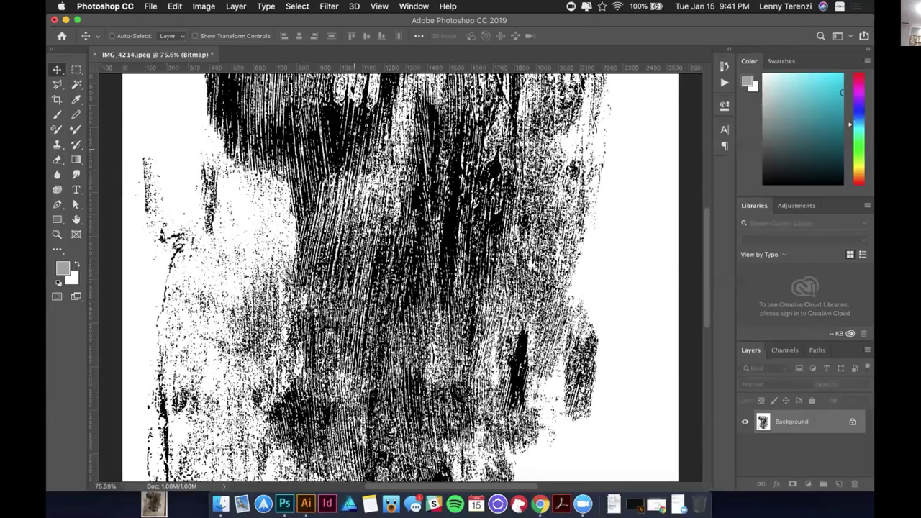
scroll(400, 277, "down", 2)
scroll(400, 277, "up", 1)
scroll(216, 33, "down", 1)
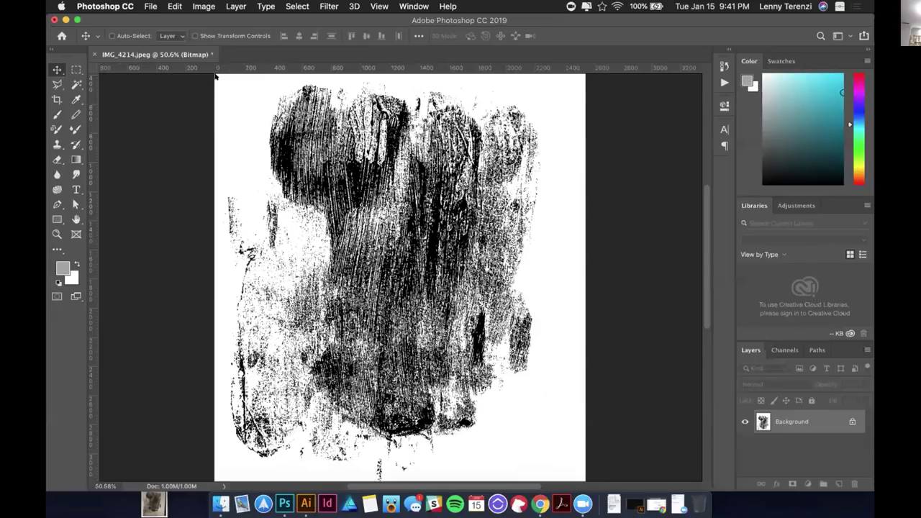
Step: Save the bitmap image to the Desktop as a PNG named texture01, with the large file size option
left_click(151, 6)
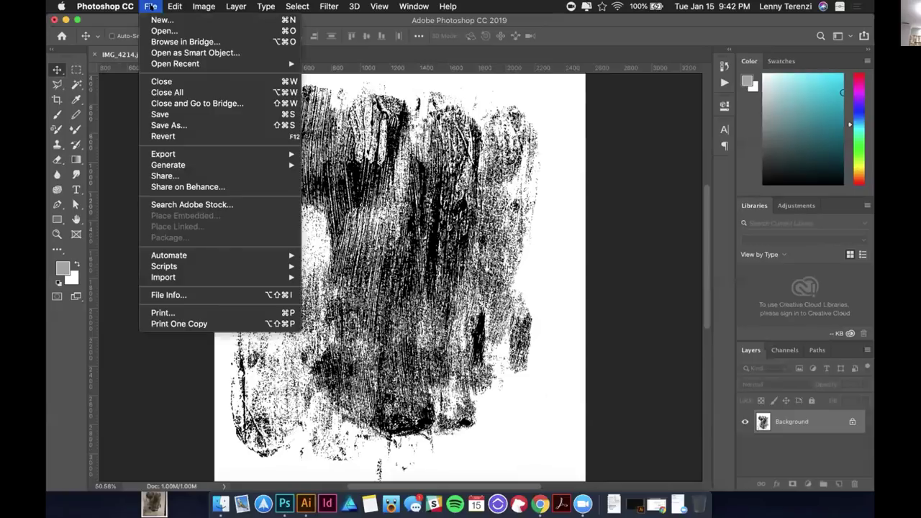
left_click(184, 126)
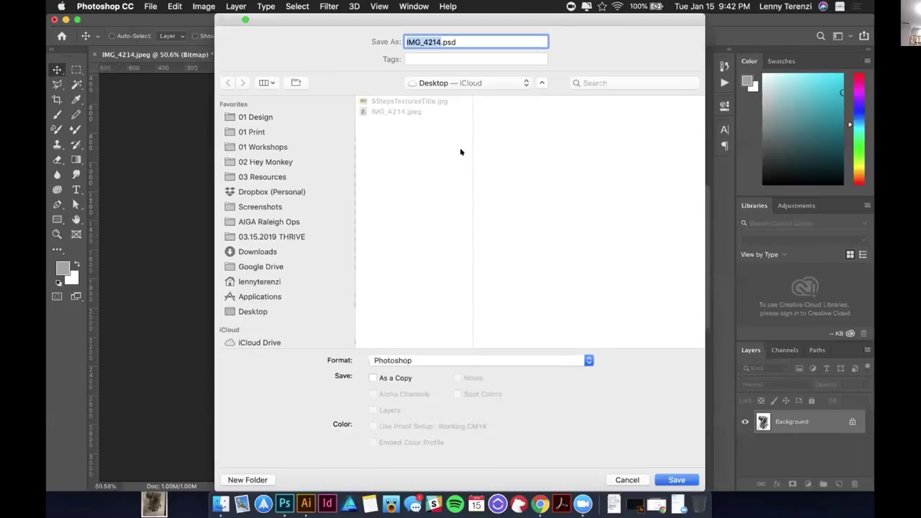
left_click(498, 359)
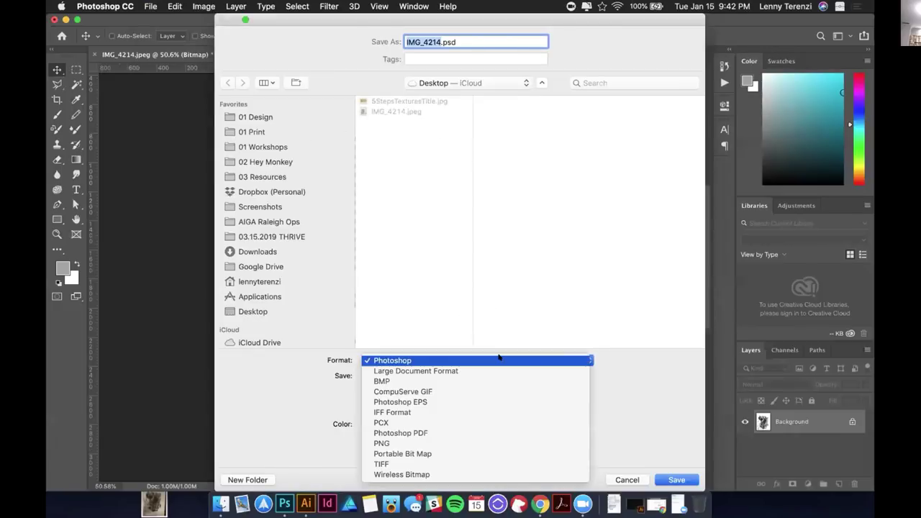
left_click(482, 445)
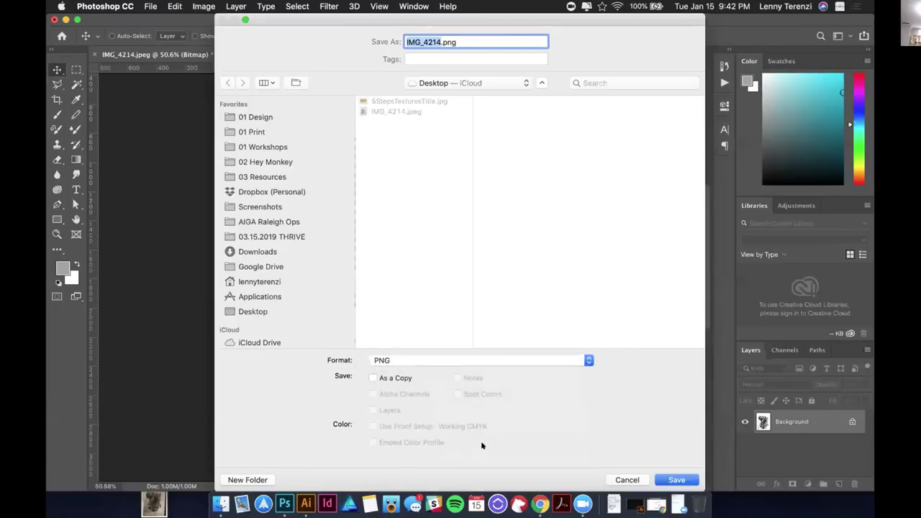
left_click(437, 41)
left_click_drag(441, 41, 387, 41)
type("texture01")
left_click(674, 480)
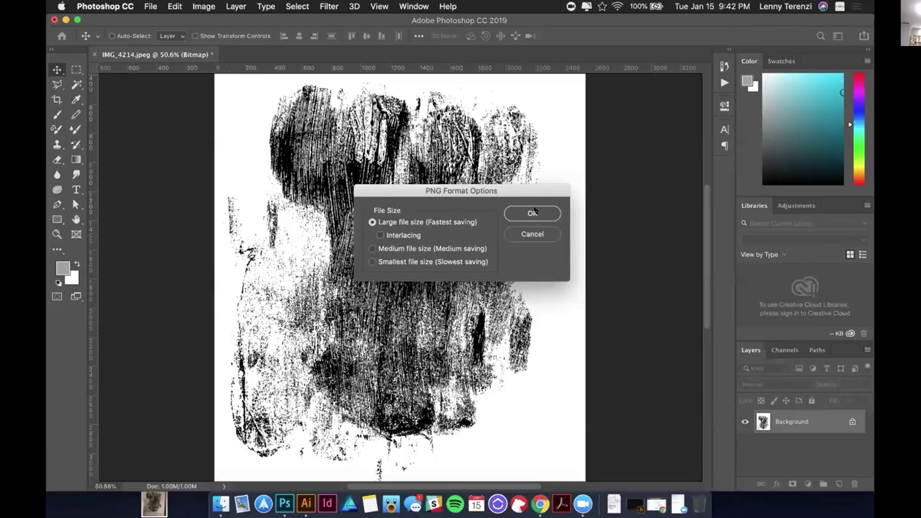
left_click(533, 212)
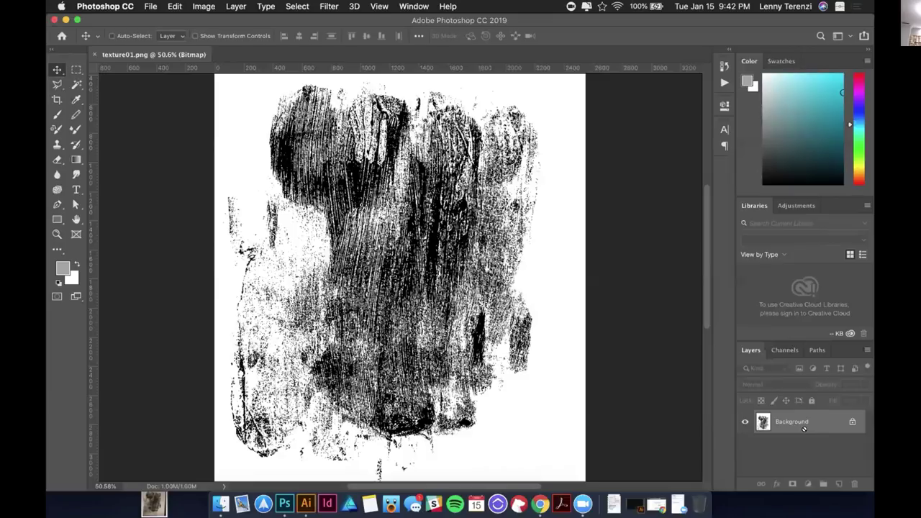
Step: Undo the bitmap conversion and the layer merge, and open the settings of the Levels adjustment above the texture layer
key("super+z")
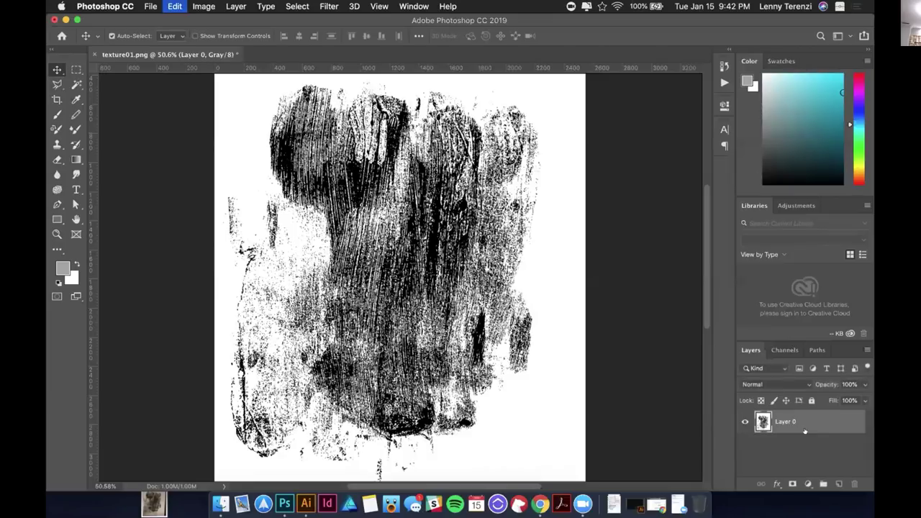
key("super+z")
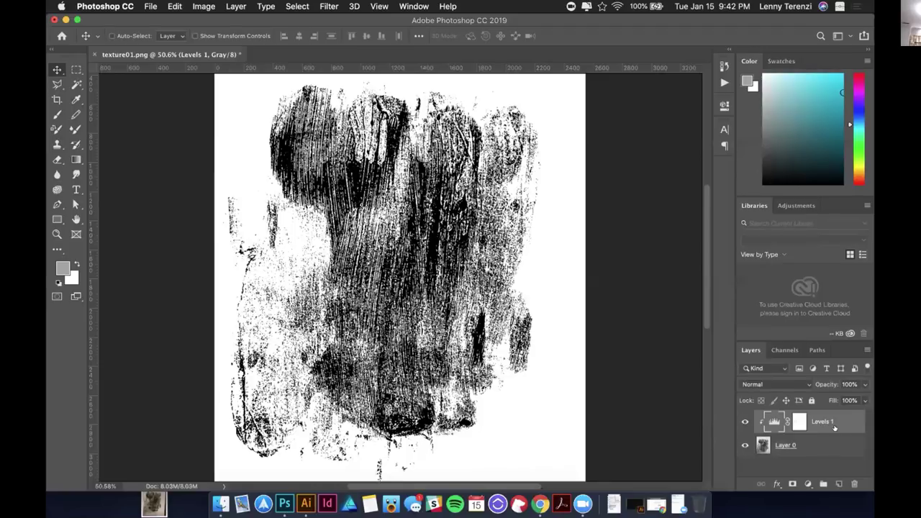
double_click(772, 421)
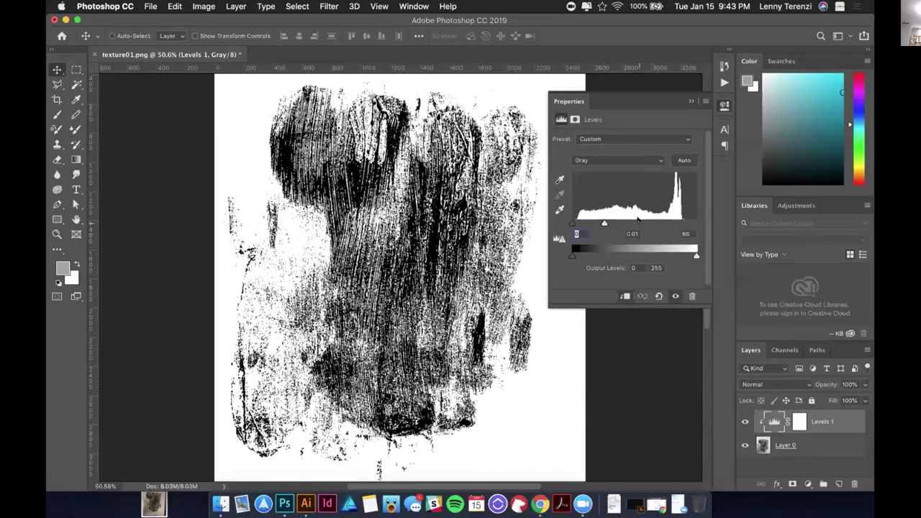
Step: Try high-contrast Levels settings on the ink texture, ending with midtones at 1.00, white input at 102 and the black input just below it
left_click_drag(605, 222, 628, 225)
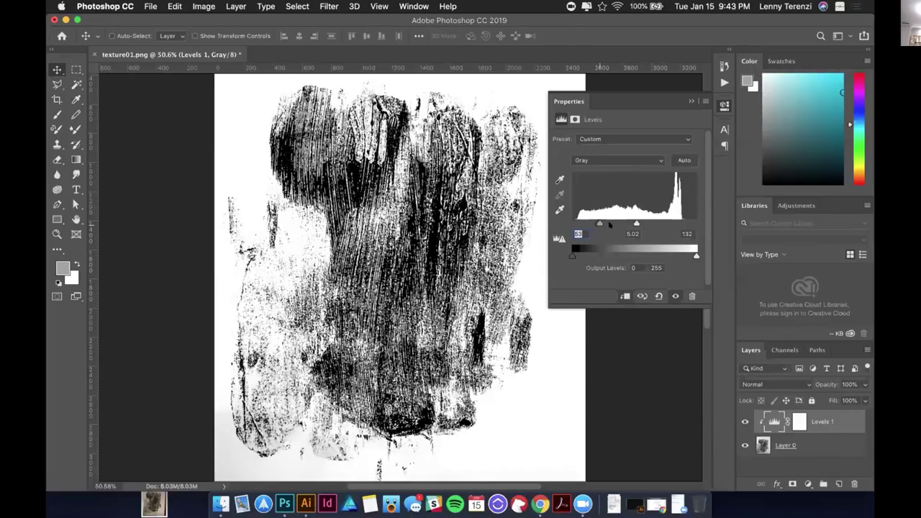
left_click_drag(636, 224, 611, 224)
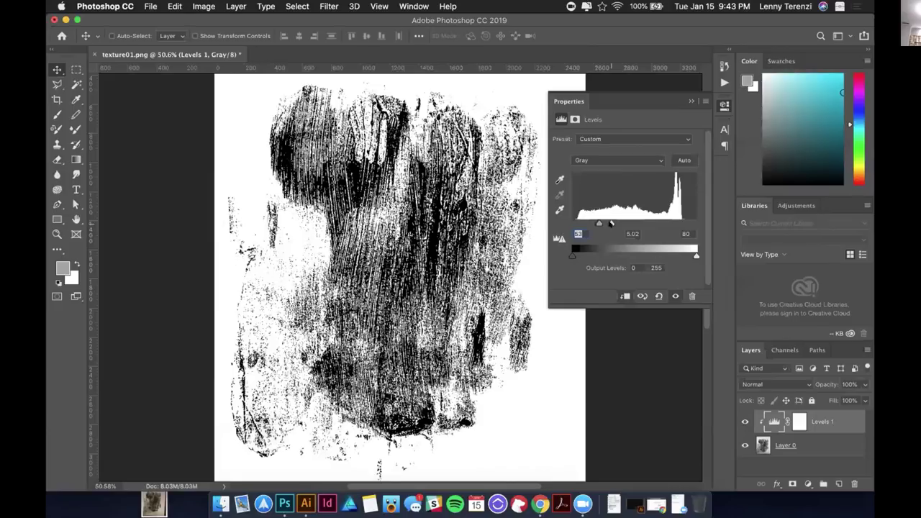
mouse_move(610, 224)
left_mouse_down()
mouse_move(621, 223)
mouse_move(599, 224)
mouse_move(617, 225)
left_mouse_up()
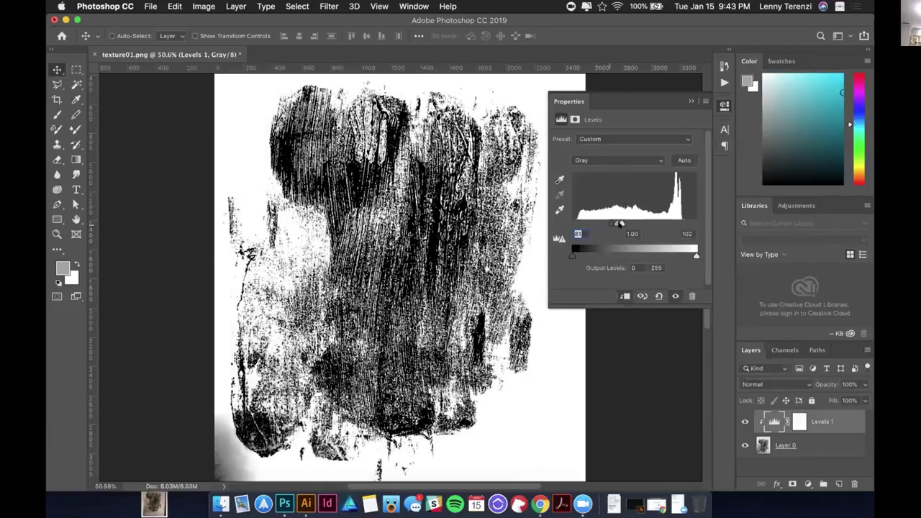
key("Up")
key("Up")
key("Up")
key("Up")
key("Up")
key("Up")
key("Up")
key("Up")
key("Up")
key("Up")
key("Up")
key("Up")
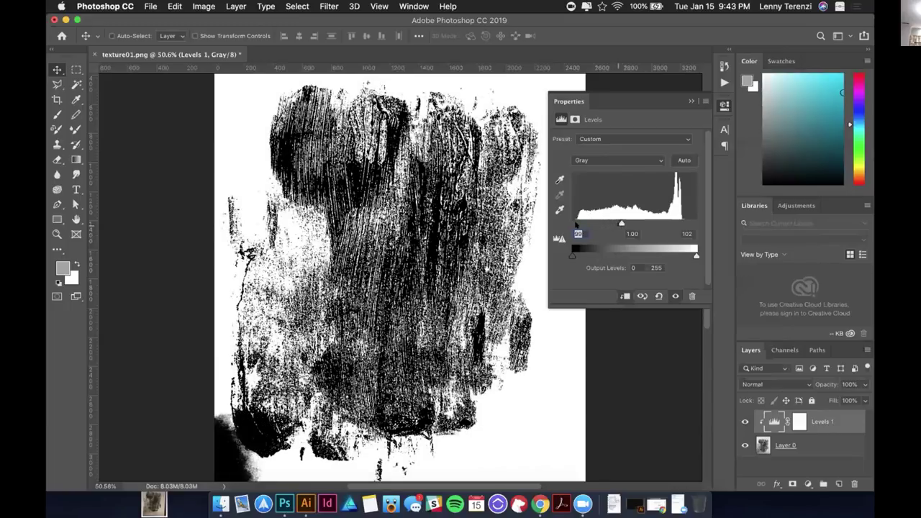
Step: Lighten the ink texture with Levels input values of 17 for black, 9.99 for midtones and 59 for white
left_click_drag(618, 224, 604, 224)
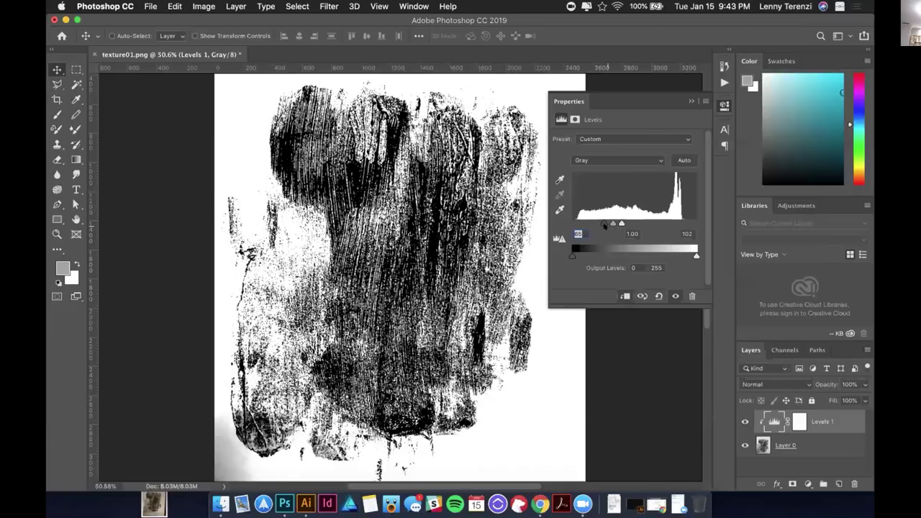
left_click_drag(604, 224, 576, 223)
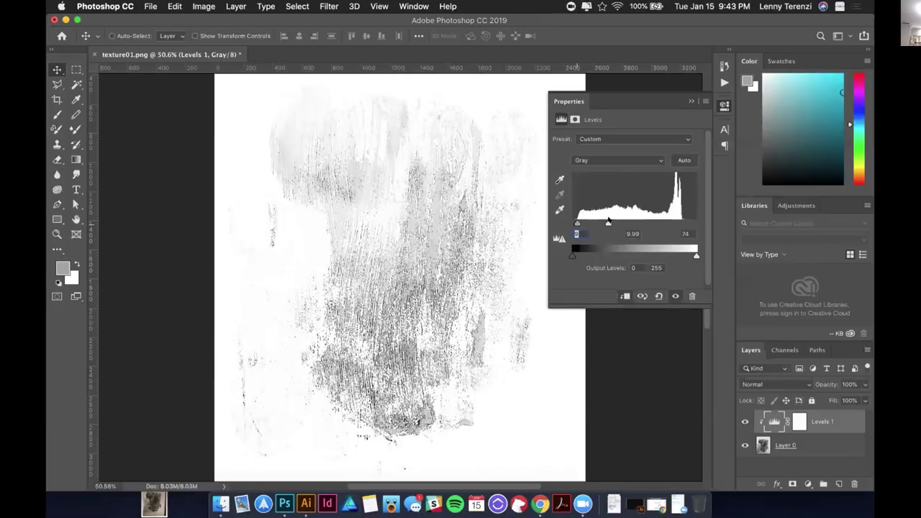
type("17")
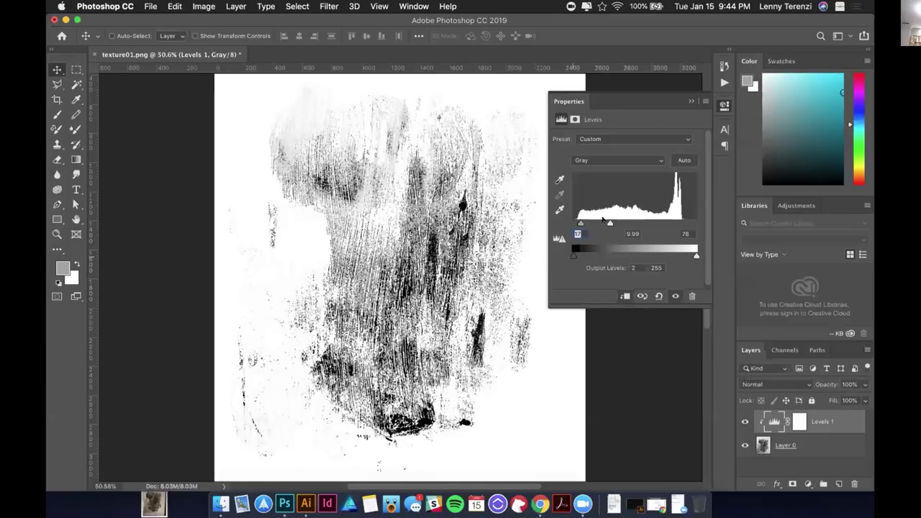
mouse_move(609, 223)
left_mouse_down()
mouse_move(601, 223)
mouse_move(617, 224)
left_mouse_up()
key("super+z")
Step: Flatten the lightened texture and convert it to Bitmap mode at 300 pixels/inch output with the 50% Threshold method
left_click(204, 6)
mouse_move(216, 21)
left_click(338, 24)
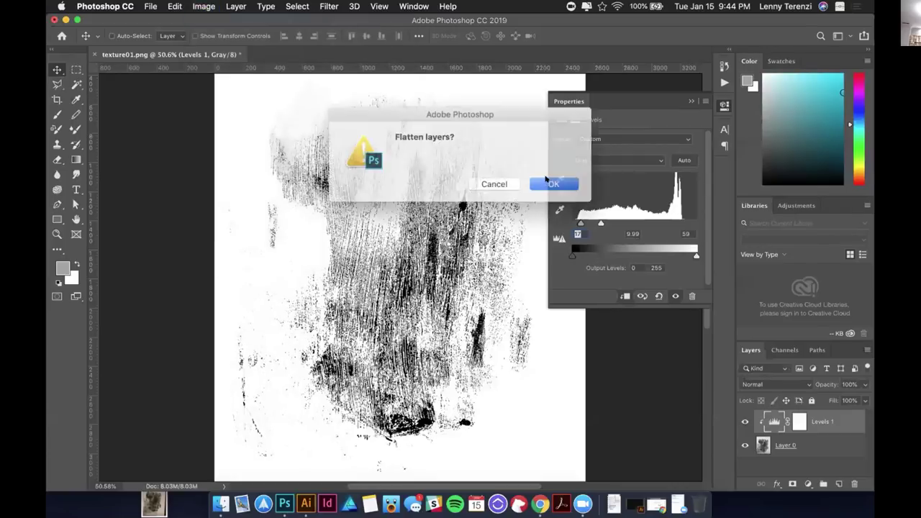
left_click(545, 181)
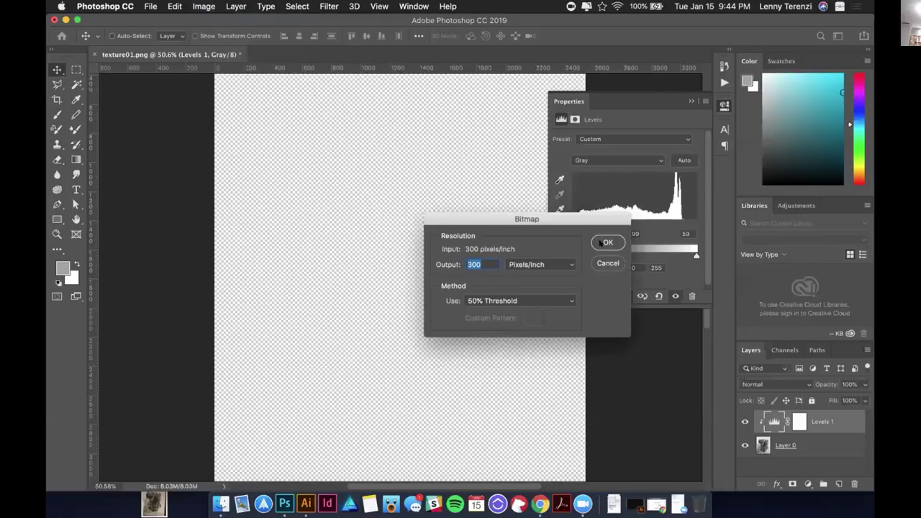
left_click(603, 242)
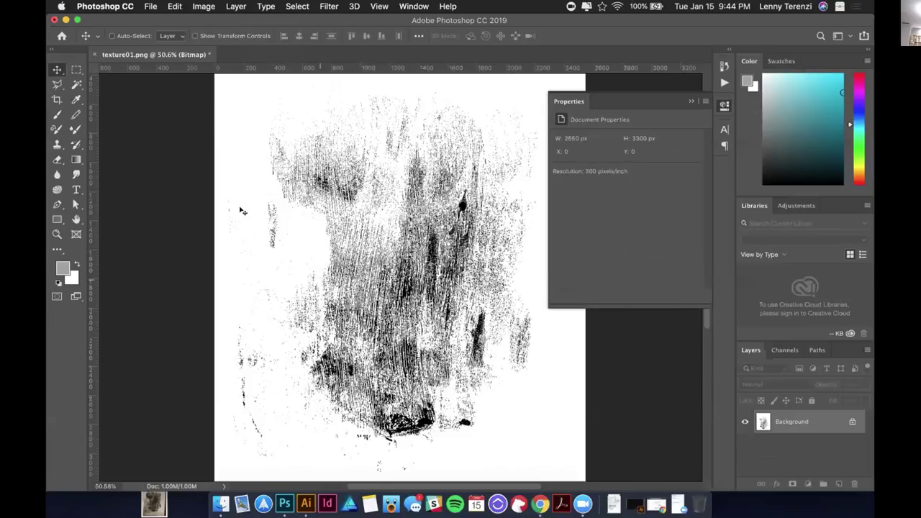
Step: Save the light bitmap version to the Desktop as a PNG named texture01-light, with the large file size option
left_click(145, 8)
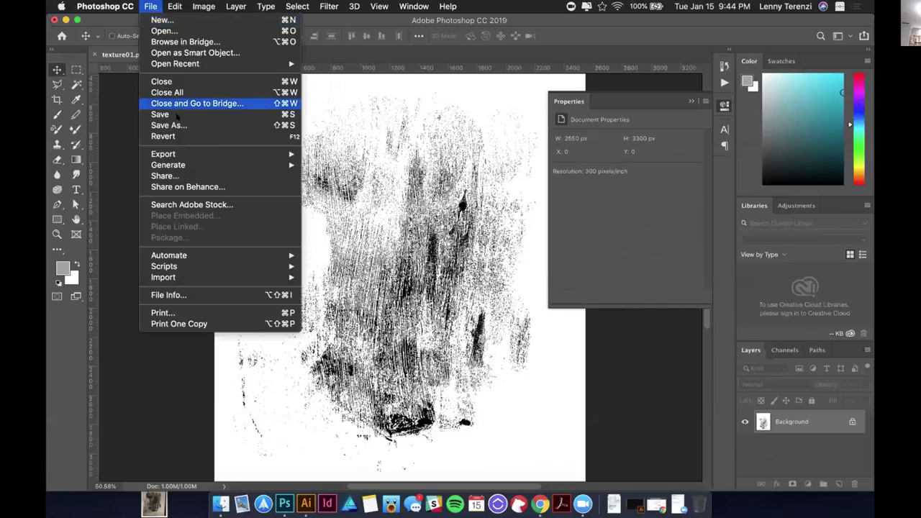
left_click(185, 116)
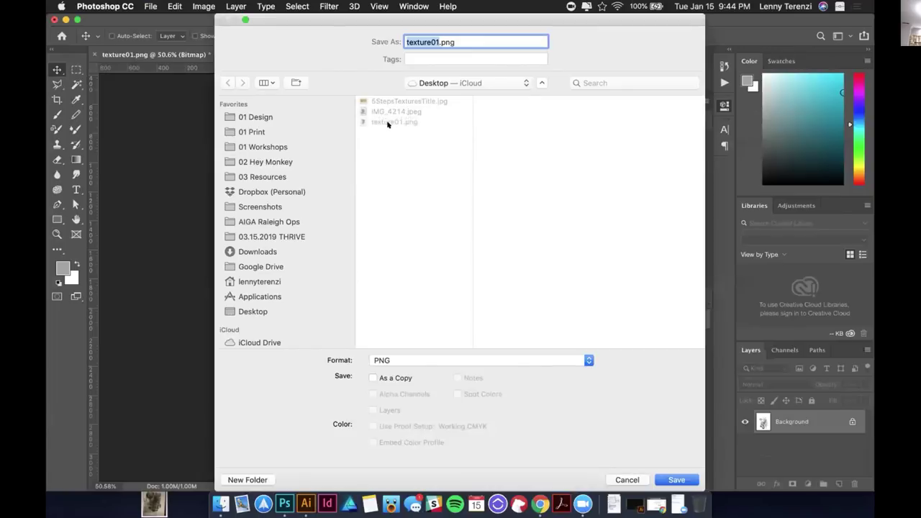
left_click(424, 61)
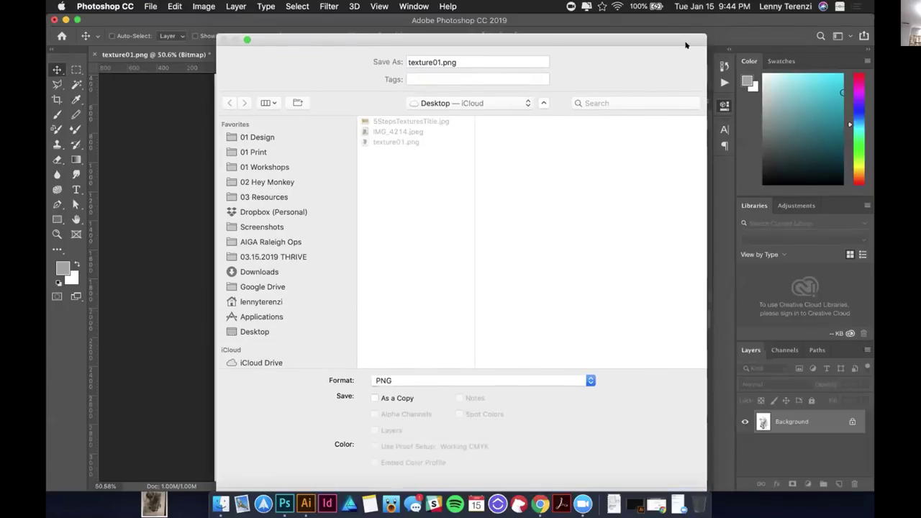
left_click_drag(686, 34, 667, 114)
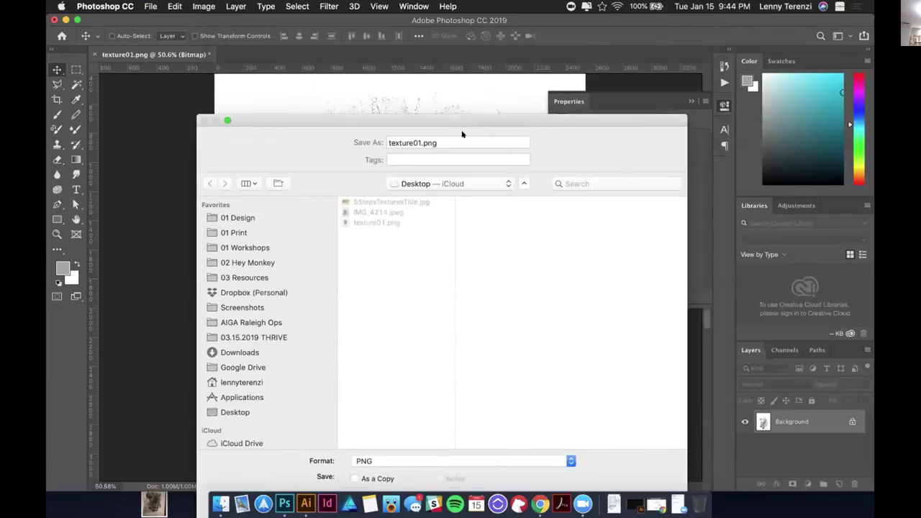
left_click(421, 142)
type("-light")
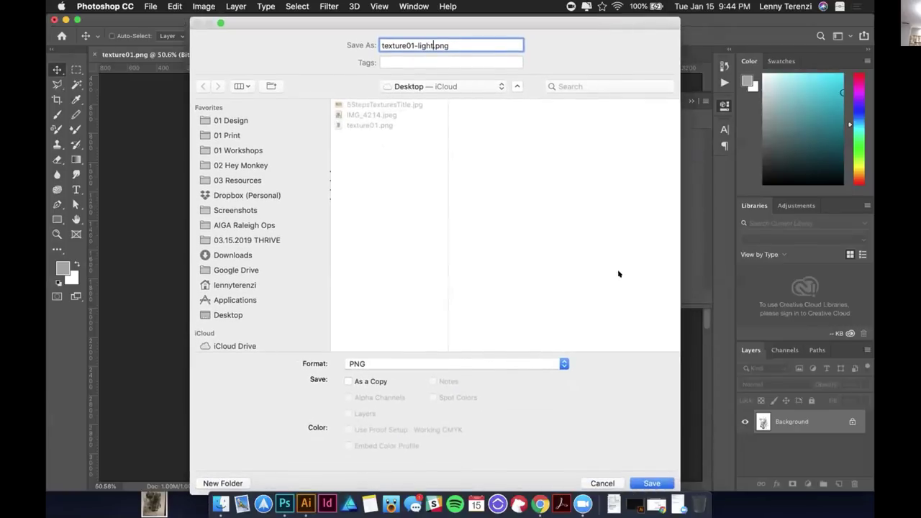
left_click(651, 482)
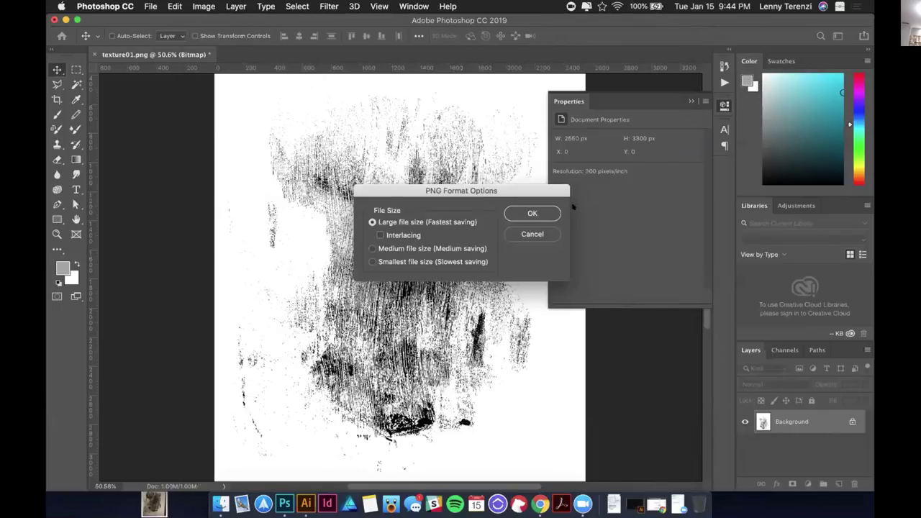
left_click(531, 213)
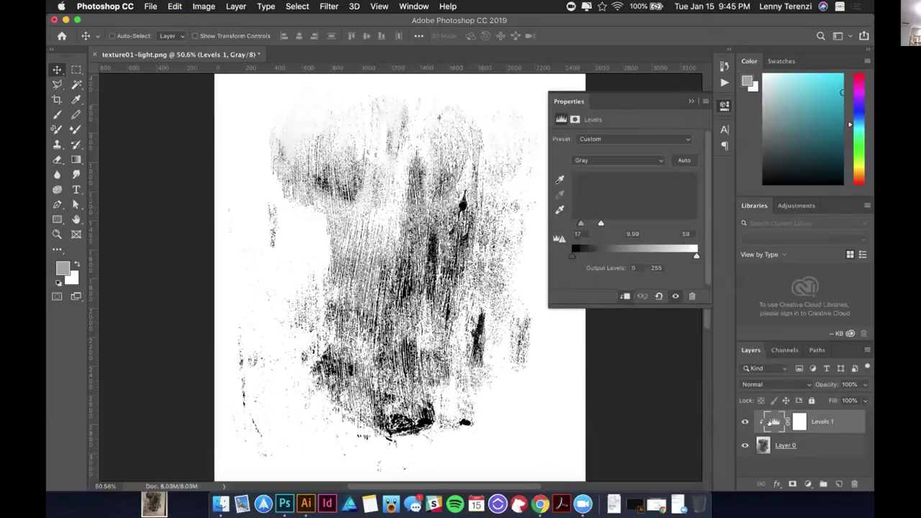
Step: Set the Levels adjustment to a white input of about 222, midtones of about 1.34 and a black output level of 41
left_click_drag(601, 223, 680, 221)
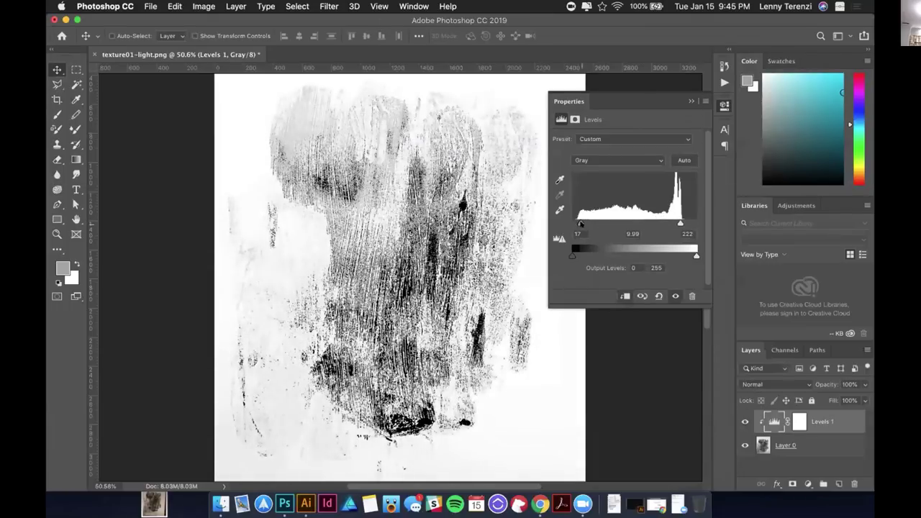
left_click_drag(580, 224, 620, 224)
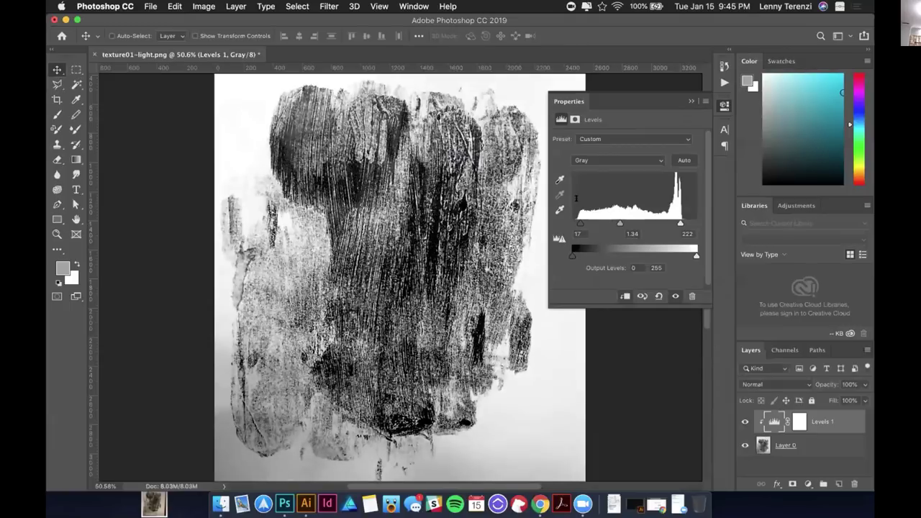
left_click(695, 255)
left_click_drag(675, 254, 697, 256)
left_click_drag(573, 256, 592, 255)
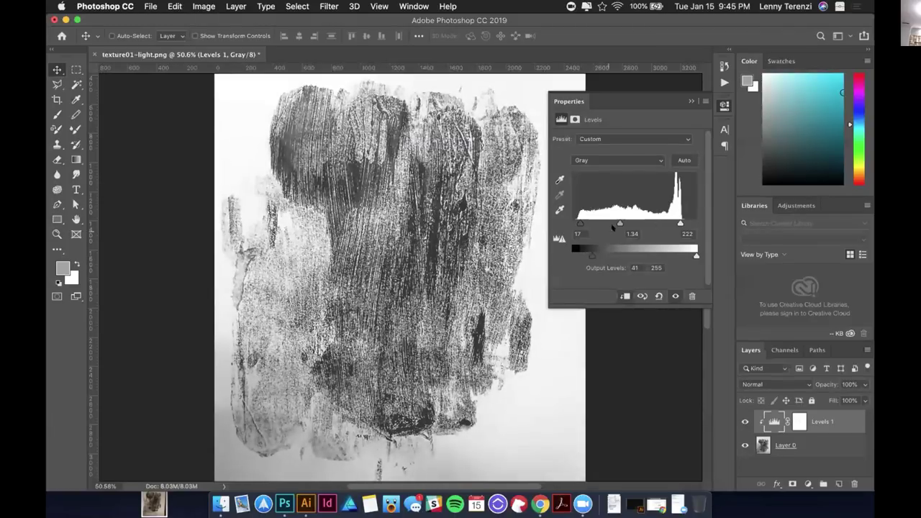
left_click_drag(619, 224, 618, 224)
left_click_drag(679, 221, 678, 222)
left_click(692, 102)
Step: Flatten this softer gray version and convert it to Bitmap mode at 300 pixels/inch output using 50% Threshold
left_click(204, 6)
mouse_move(206, 18)
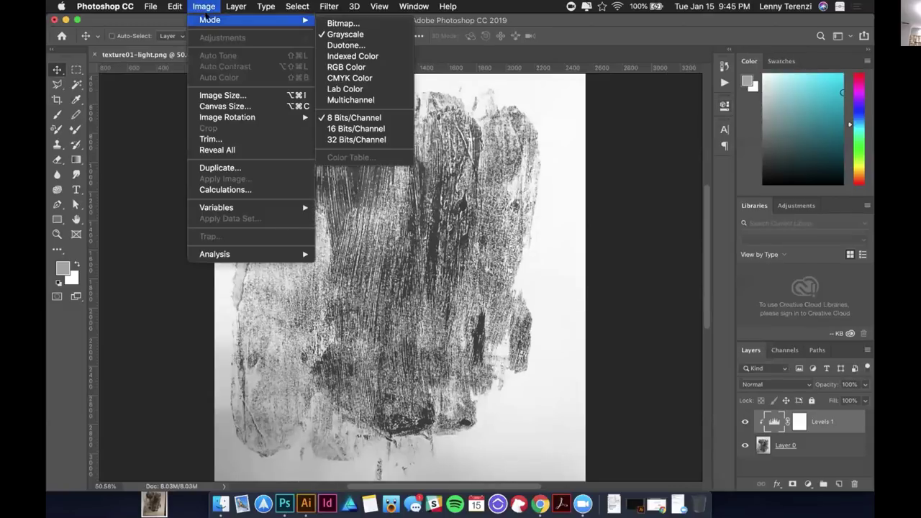
left_click(345, 24)
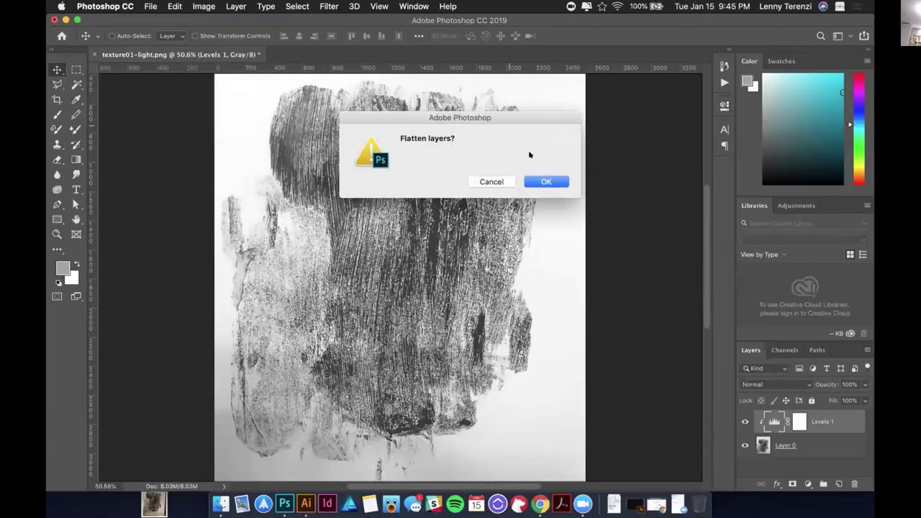
left_click(547, 182)
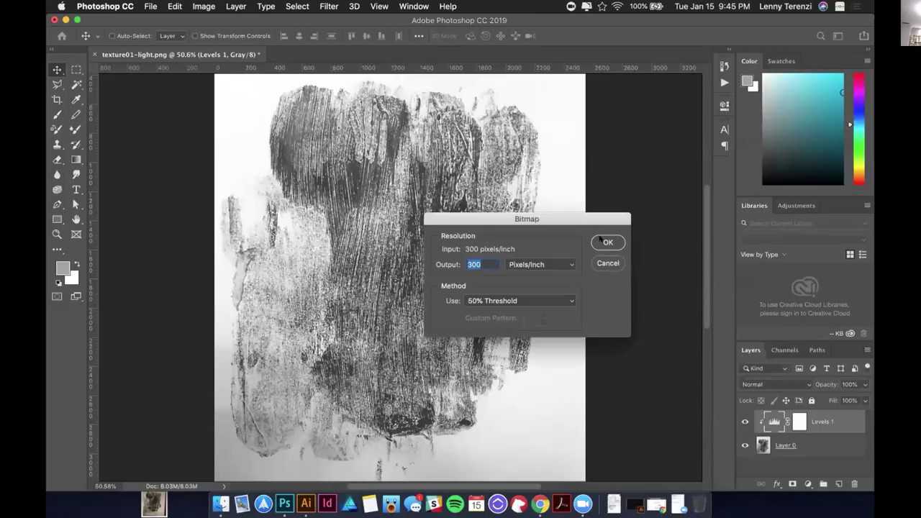
left_click(601, 243)
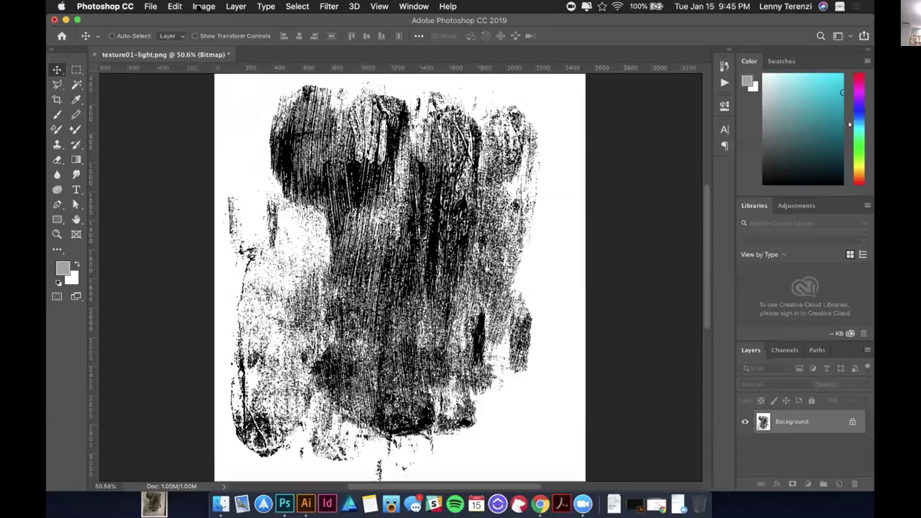
Step: Save the bitmap as a separate PNG named texture01-alt on the Desktop, with the large file size option
left_click(152, 7)
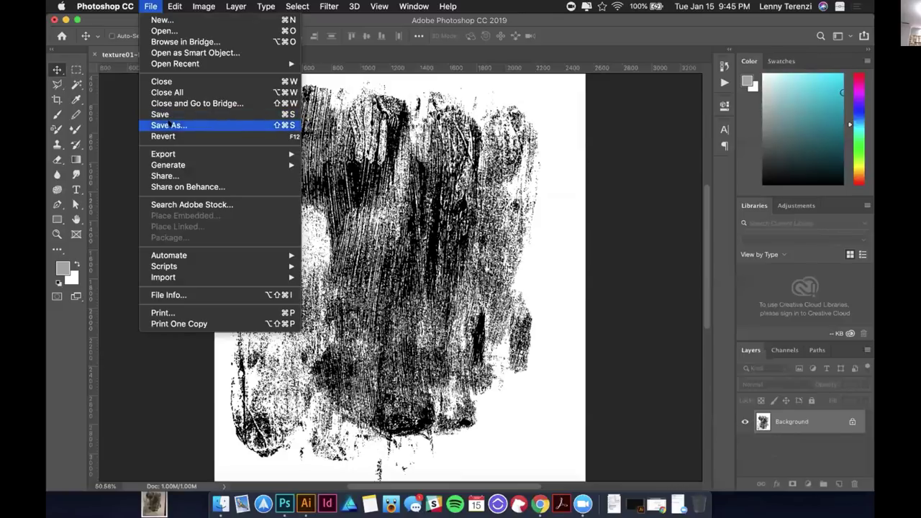
left_click(168, 125)
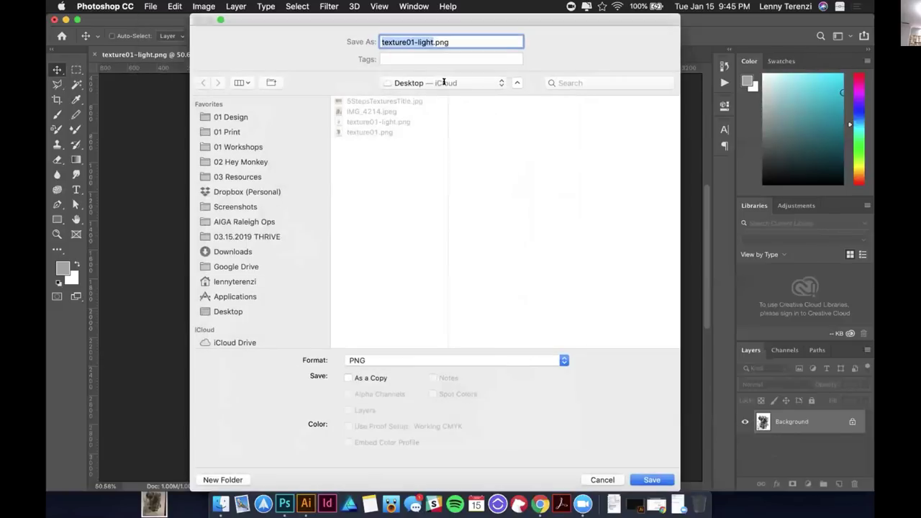
left_click(427, 42)
key("BackSpace")
key("BackSpace")
key("BackSpace")
key("BackSpace")
key("BackSpace")
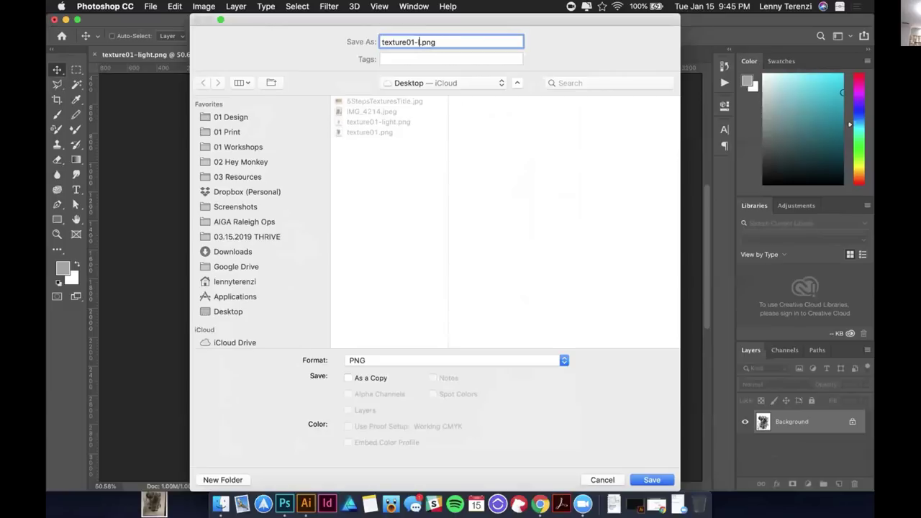
key("BackSpace")
type("alt")
left_click(650, 479)
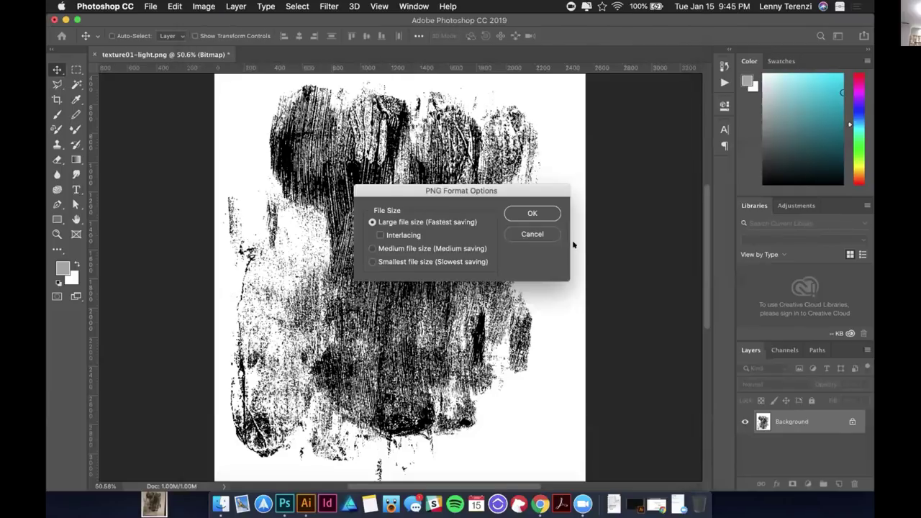
left_click(532, 213)
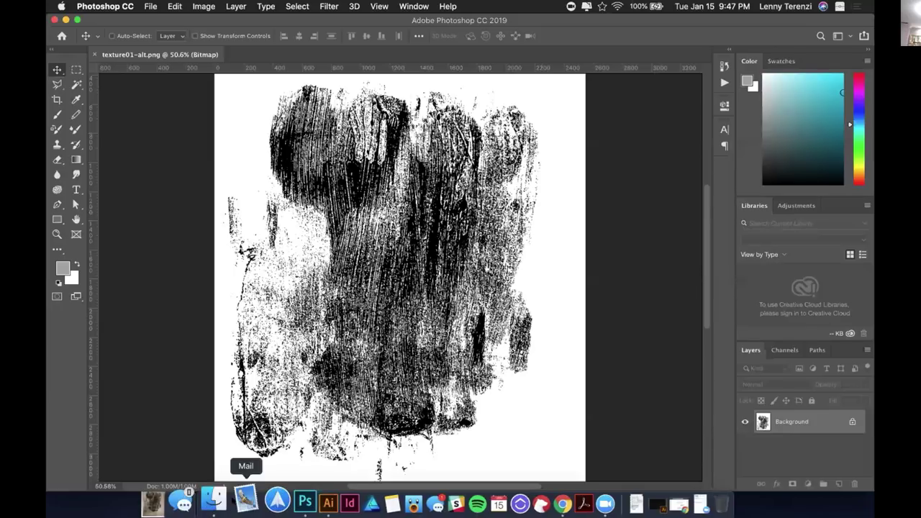
Step: Switch to Messages and open the received photo of the second ink texture in Photoshop
left_click(414, 500)
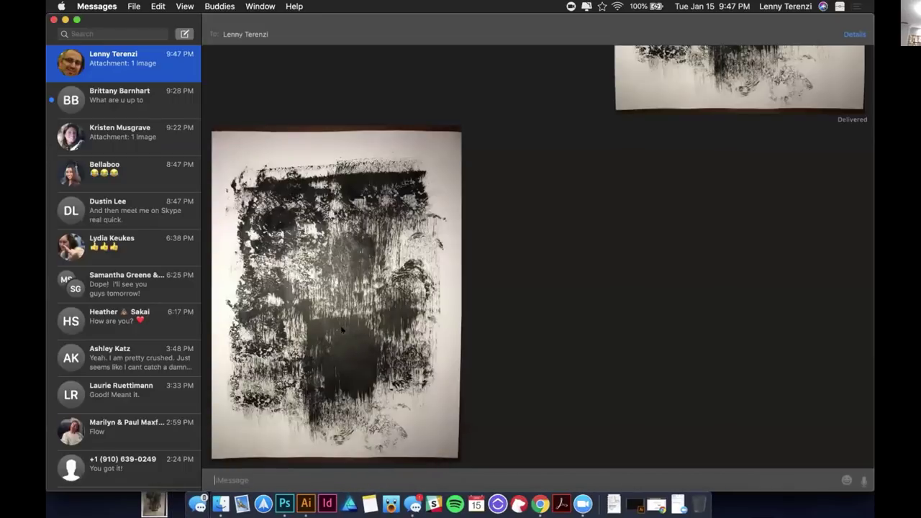
left_click_drag(342, 330, 286, 490)
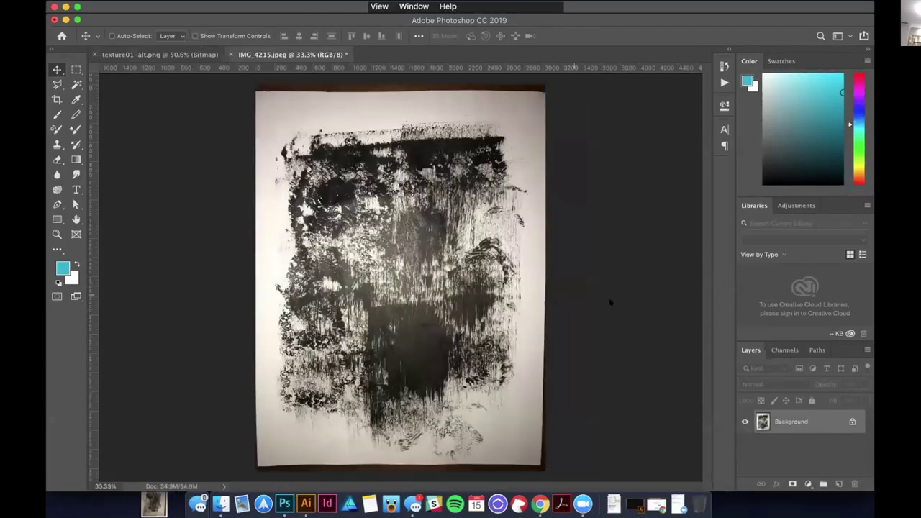
Step: Crop the second texture photo to 8.5 x 11 in at 300 px/in inside the paper edges and convert its background to a regular layer
key("c")
left_click_drag(401, 89, 401, 95)
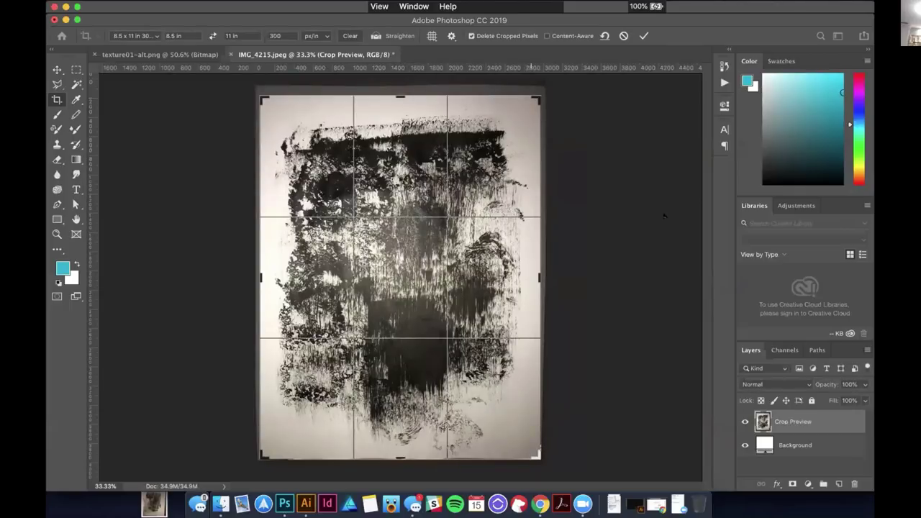
left_click(643, 35)
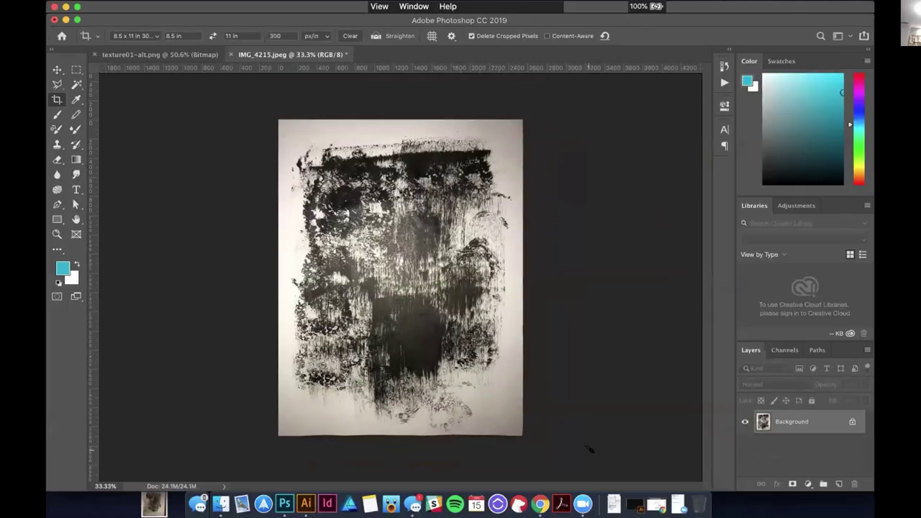
double_click(805, 422)
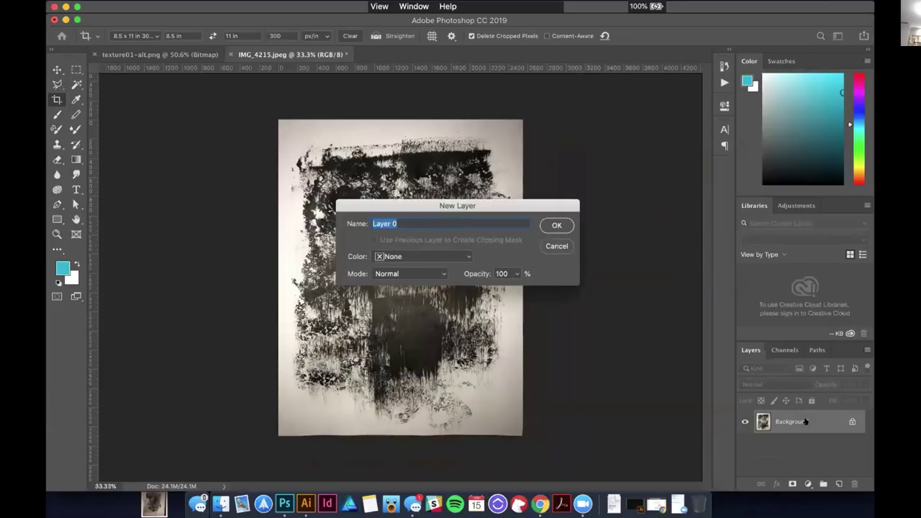
key("Return")
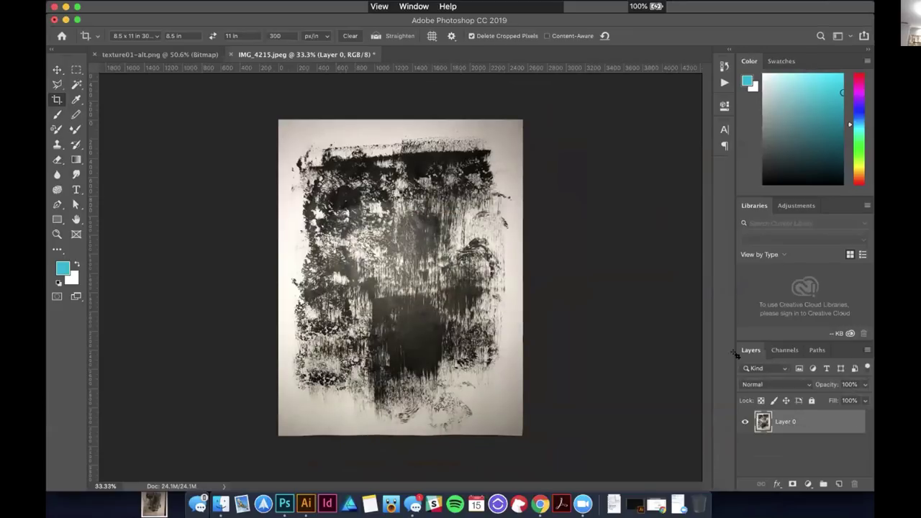
Step: Open the Brightness/Contrast adjustment for the texture layer and try contrast 100 with brightness at about 52
left_click(197, 7)
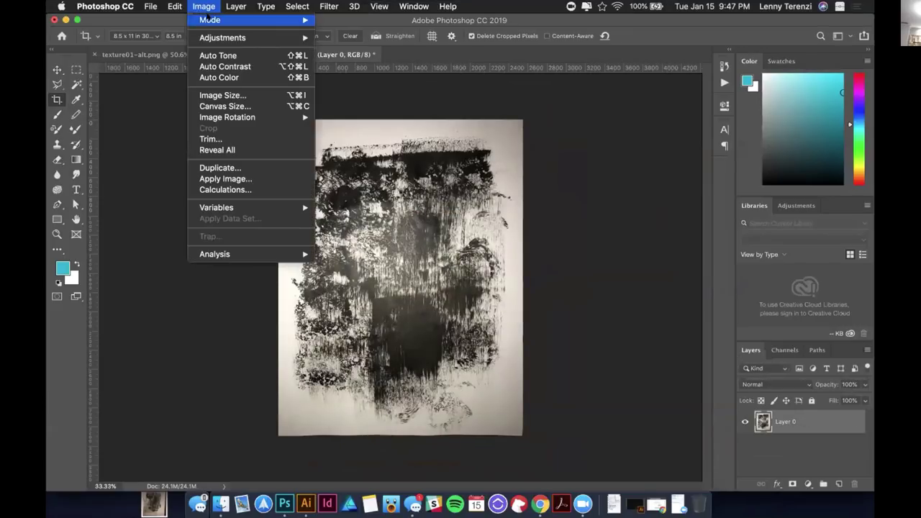
mouse_move(215, 36)
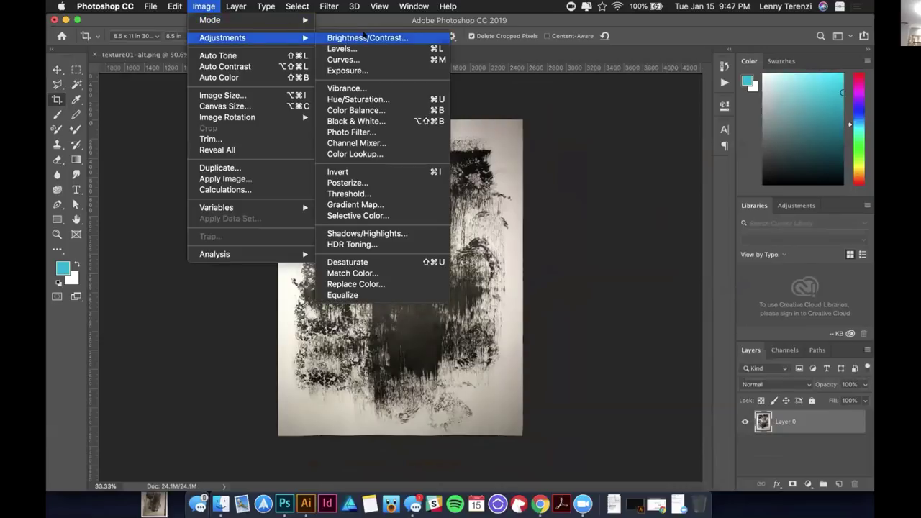
left_click(364, 37)
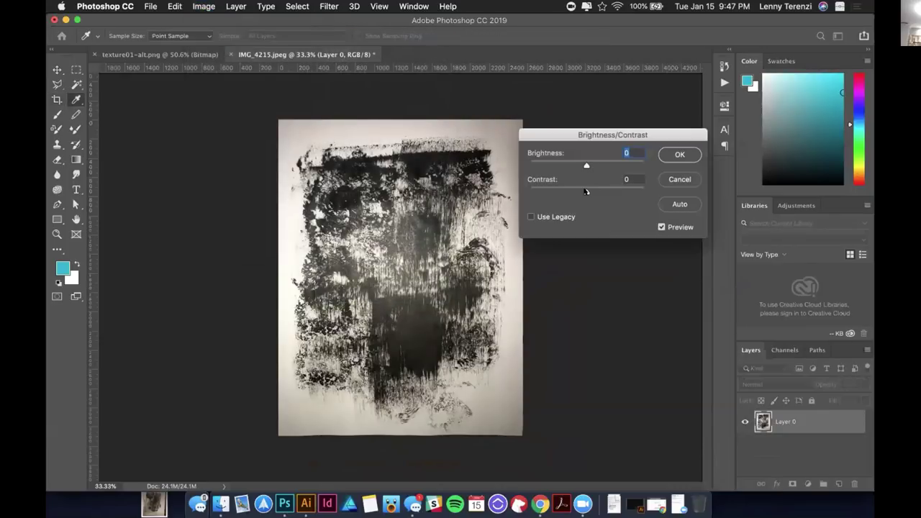
left_click_drag(587, 192, 677, 190)
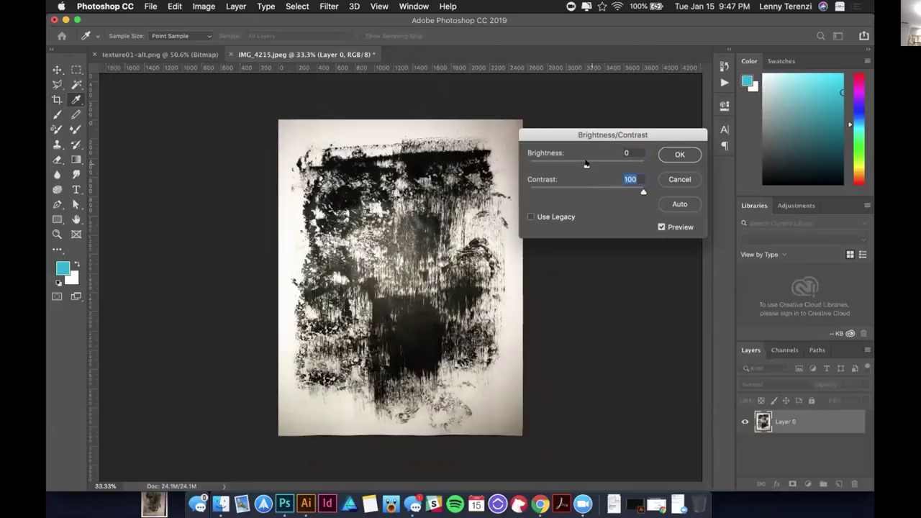
left_click_drag(587, 166, 610, 165)
left_click(609, 166)
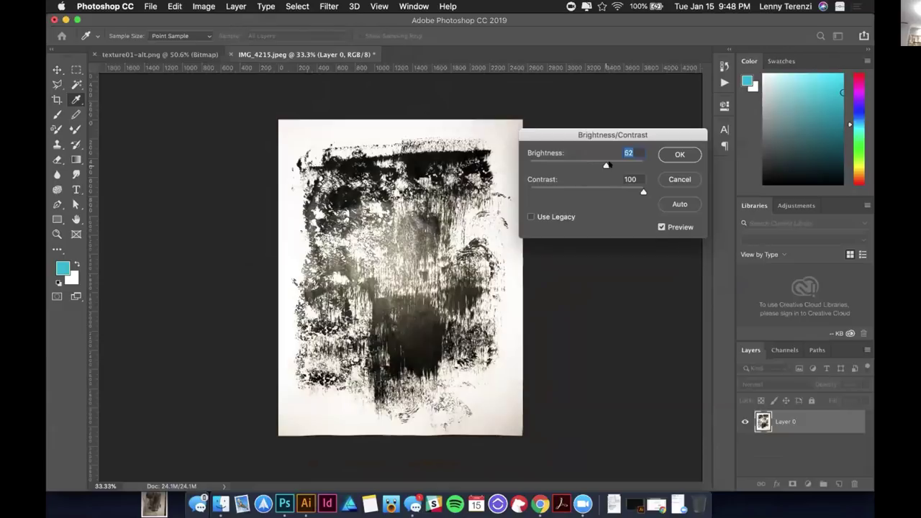
Step: Try the legacy Brightness/Contrast mode with contrast at 100, and turn legacy mode back off
left_click(532, 216)
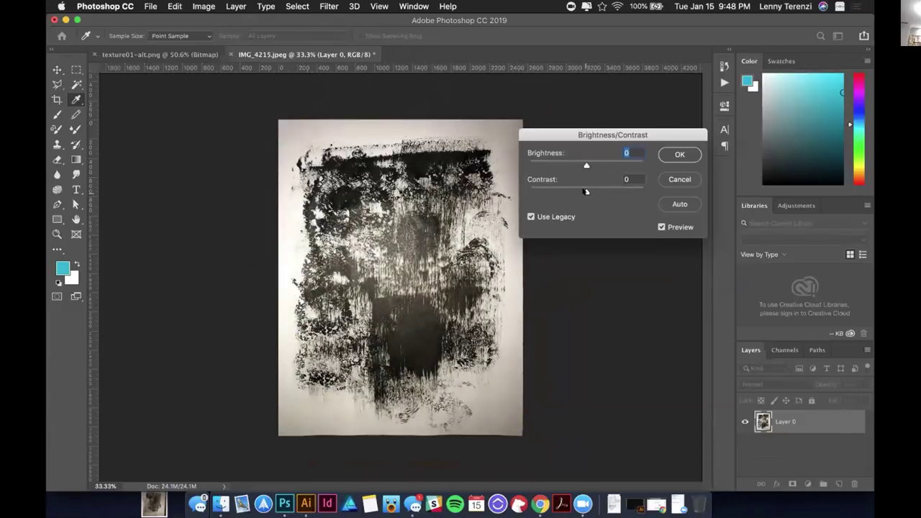
left_click_drag(586, 191, 656, 190)
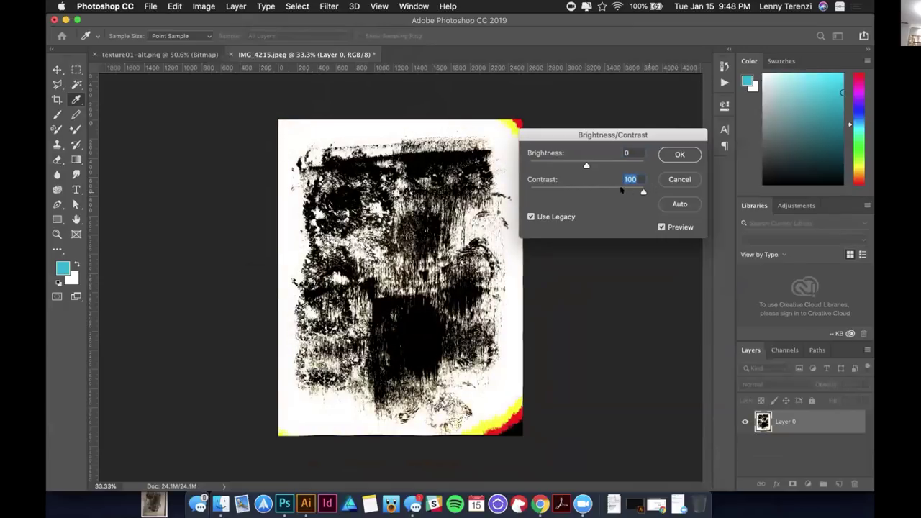
left_click(532, 217)
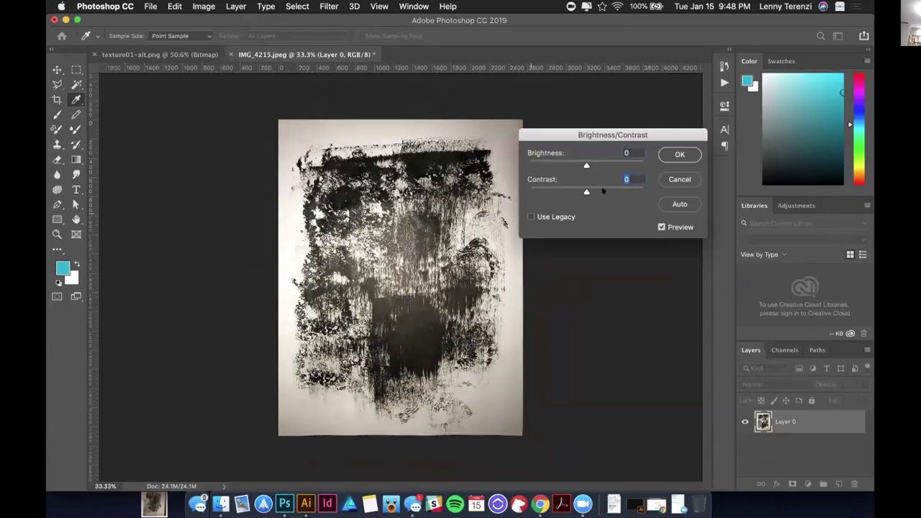
Step: Set the contrast to 100, raise the brightness moderately, and apply the adjustment to the texture layer
left_click_drag(603, 190, 668, 191)
left_click_drag(585, 164, 608, 164)
left_click(681, 153)
key("c")
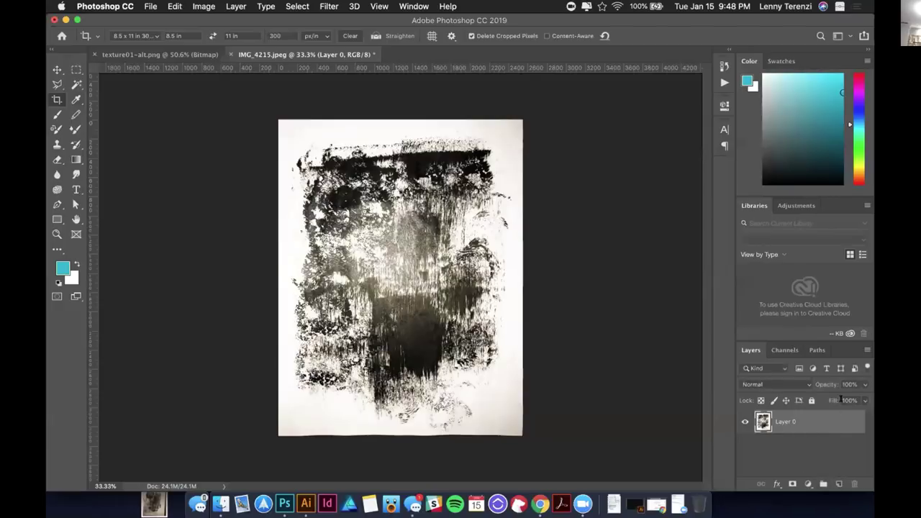
Step: Add a Levels adjustment layer with a black input of about 135, midtones of 0.01 and a white input of about 157
left_click(808, 483)
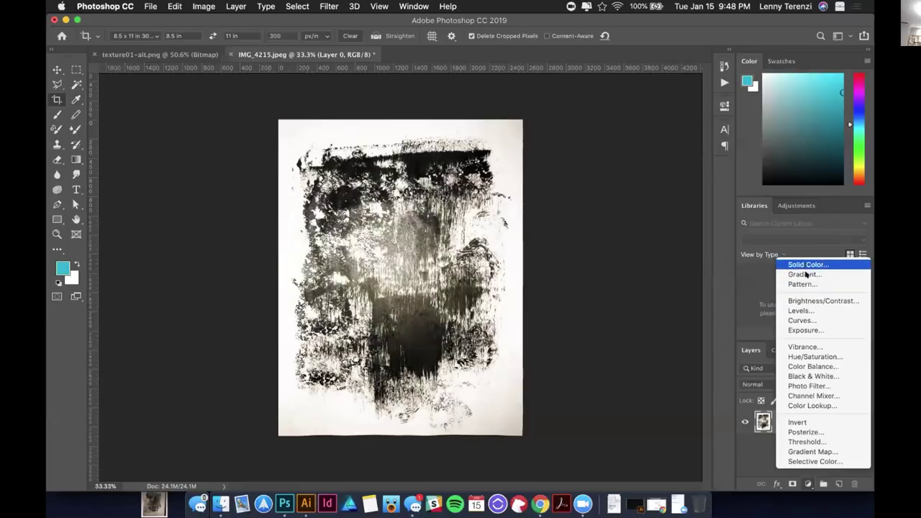
left_click(814, 311)
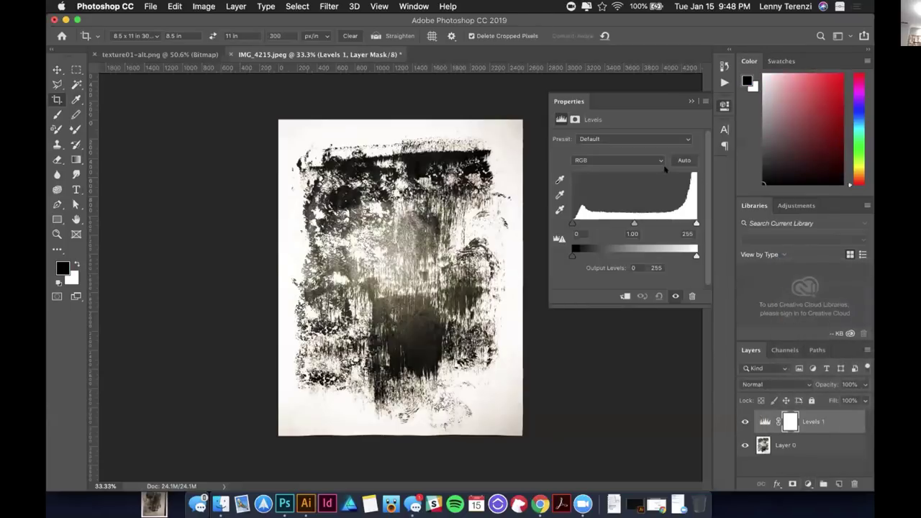
left_click_drag(573, 223, 613, 223)
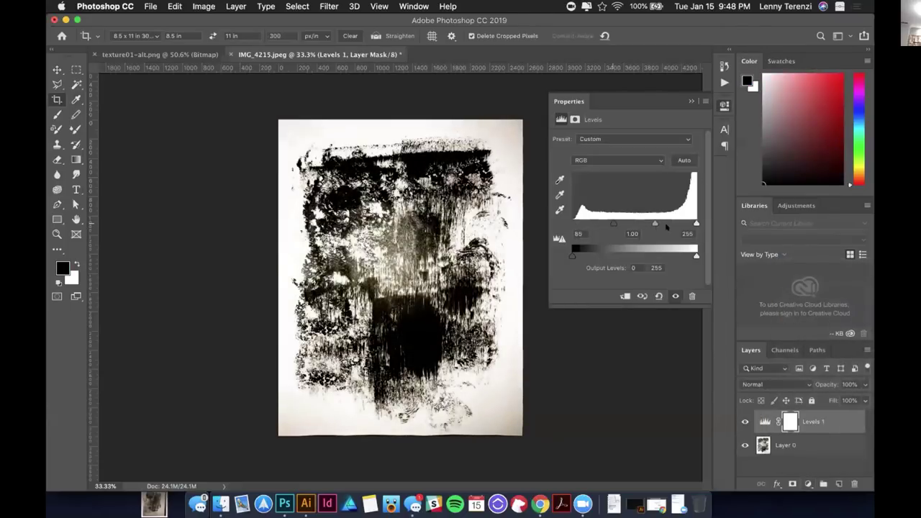
left_click_drag(695, 223, 649, 224)
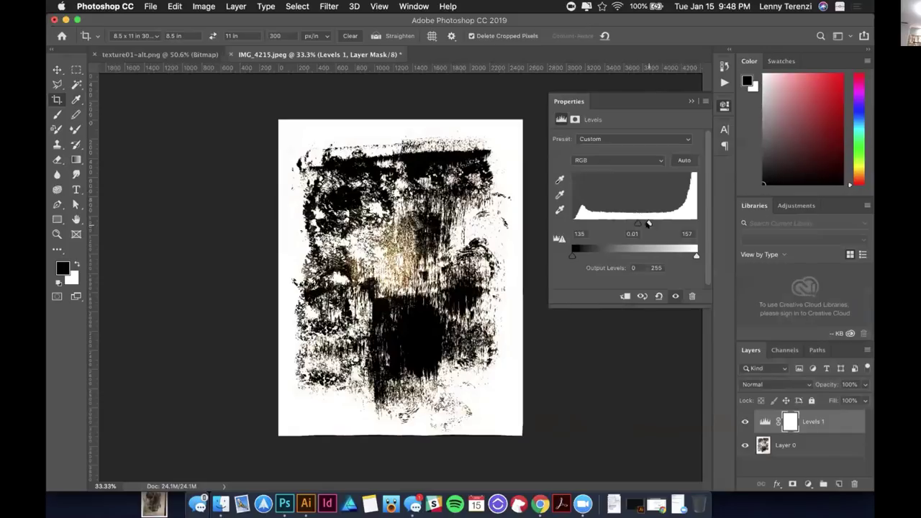
Step: Convert the image to Grayscale mode without merging the layers
left_click(206, 7)
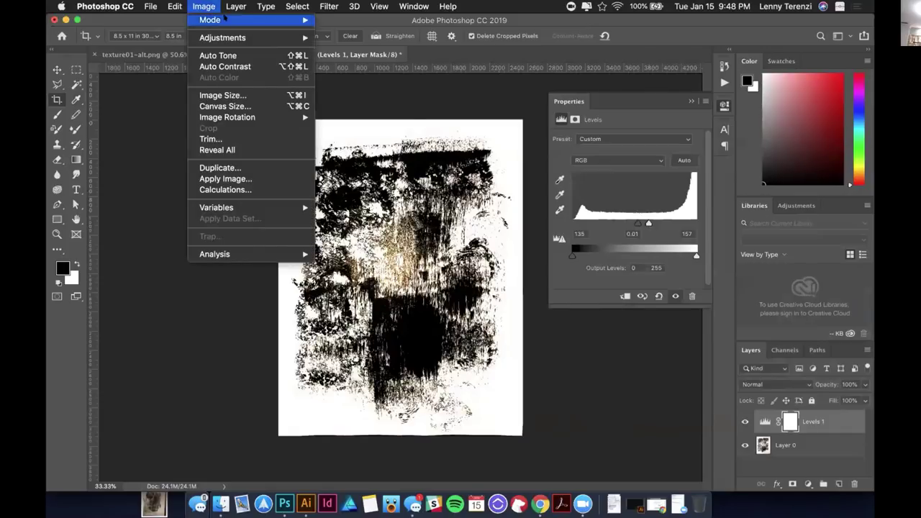
mouse_move(216, 22)
left_click(344, 34)
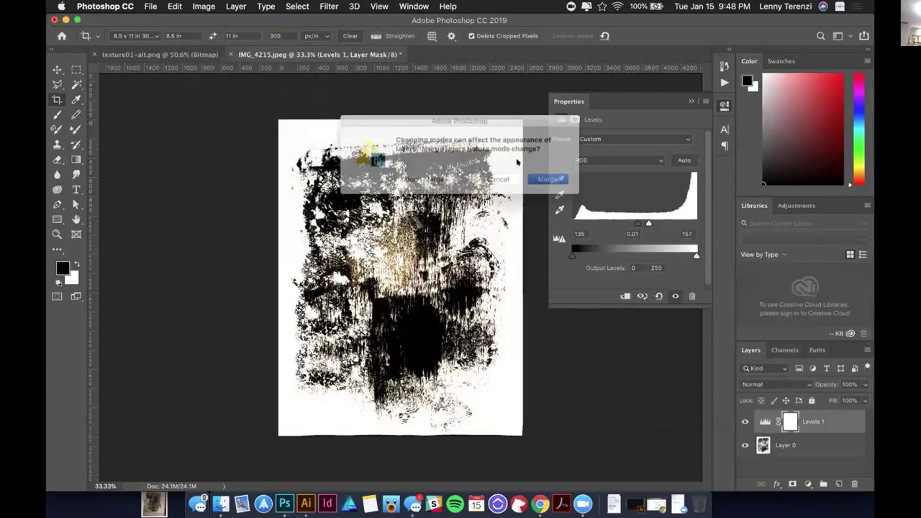
left_click(438, 181)
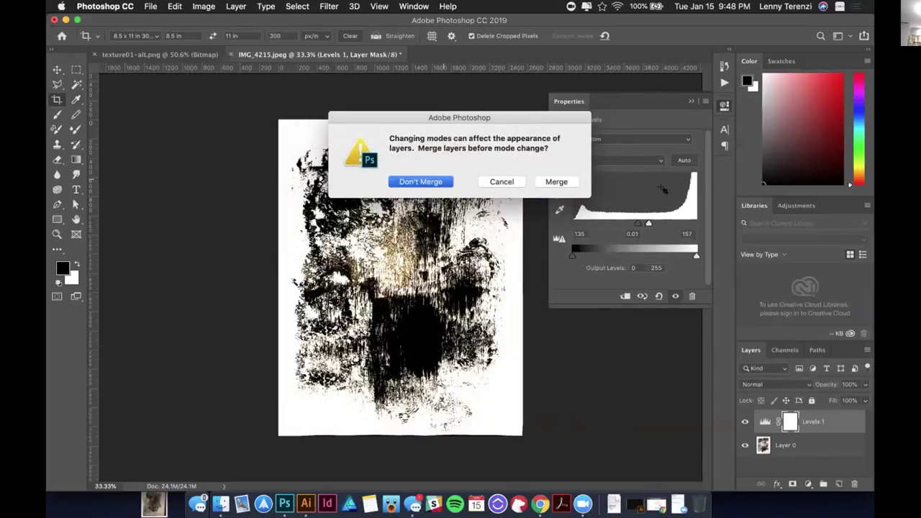
Step: Readjust the Levels layer to a black input of about 28 and a white input of about 177, and close its properties
left_click_drag(637, 224, 586, 223)
mouse_move(649, 223)
left_mouse_down()
mouse_move(604, 224)
mouse_move(683, 215)
mouse_move(658, 223)
left_mouse_up()
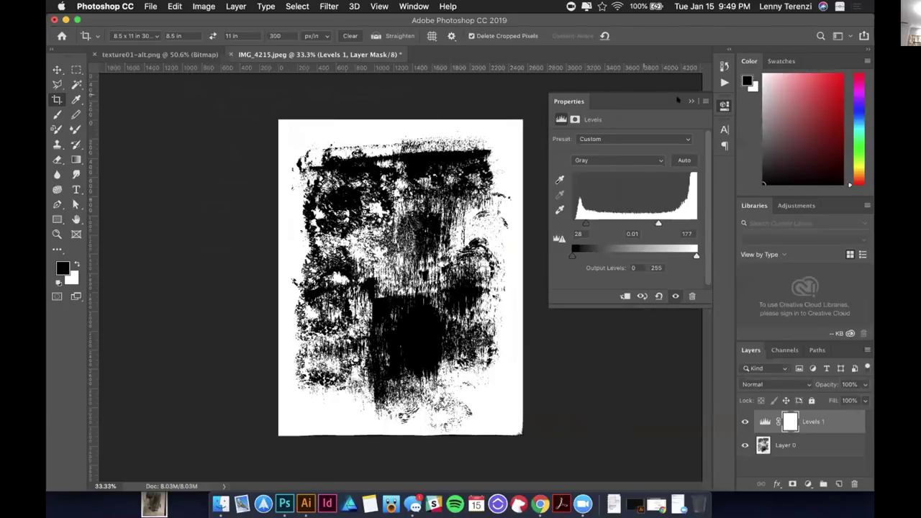
left_click(692, 101)
left_click(203, 5)
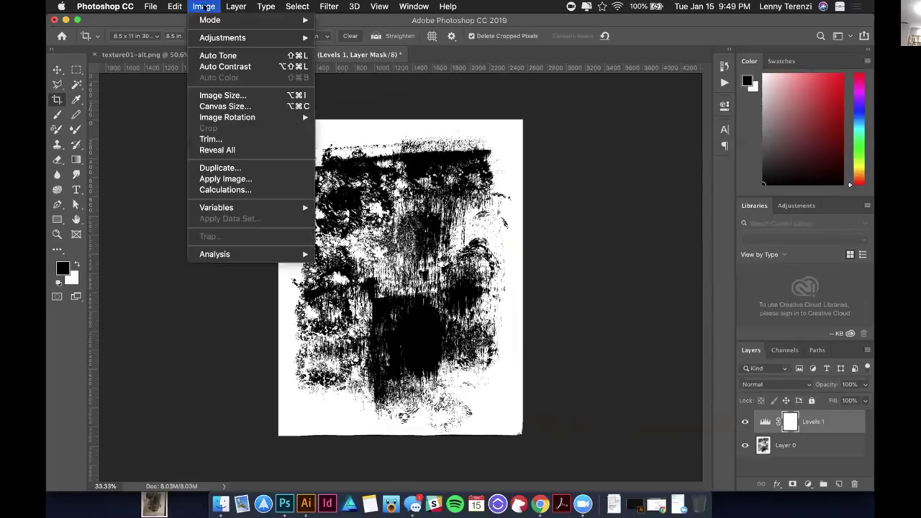
mouse_move(216, 19)
left_click(651, 273)
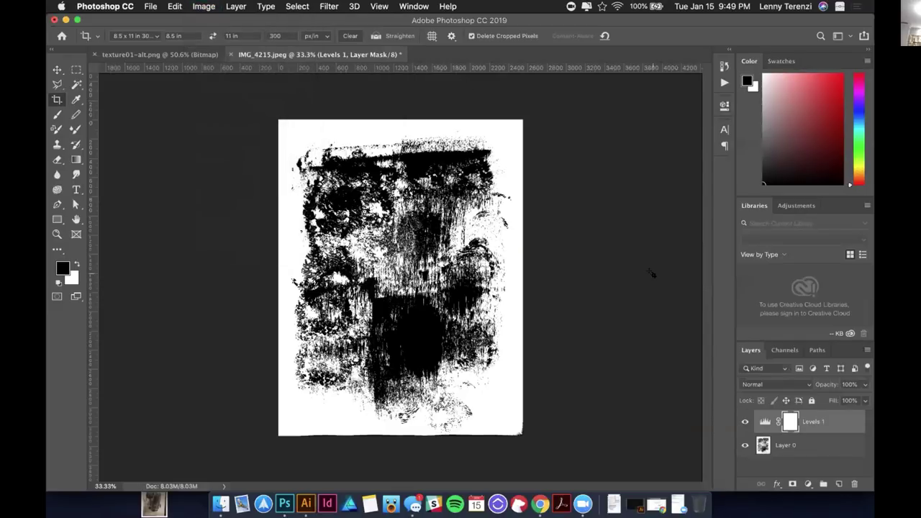
Step: Merge the Levels adjustment and the texture into a single layer
left_click(867, 349)
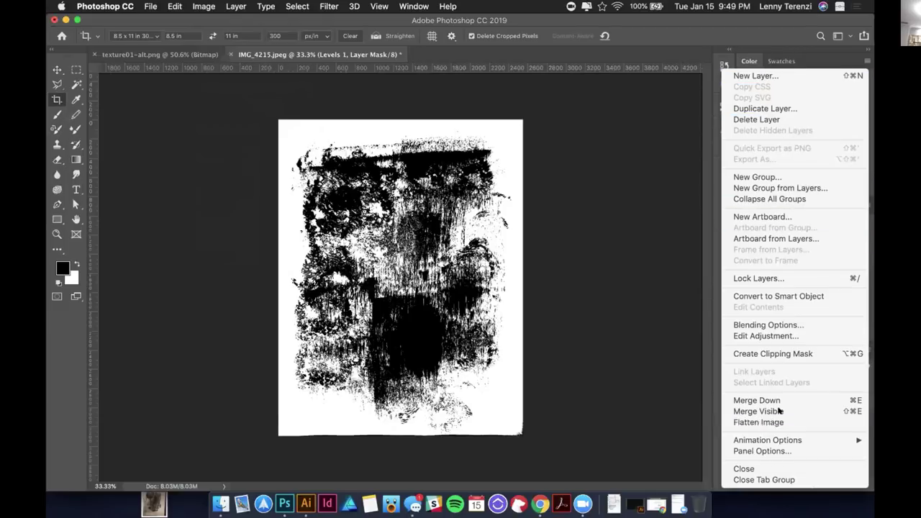
key("Return")
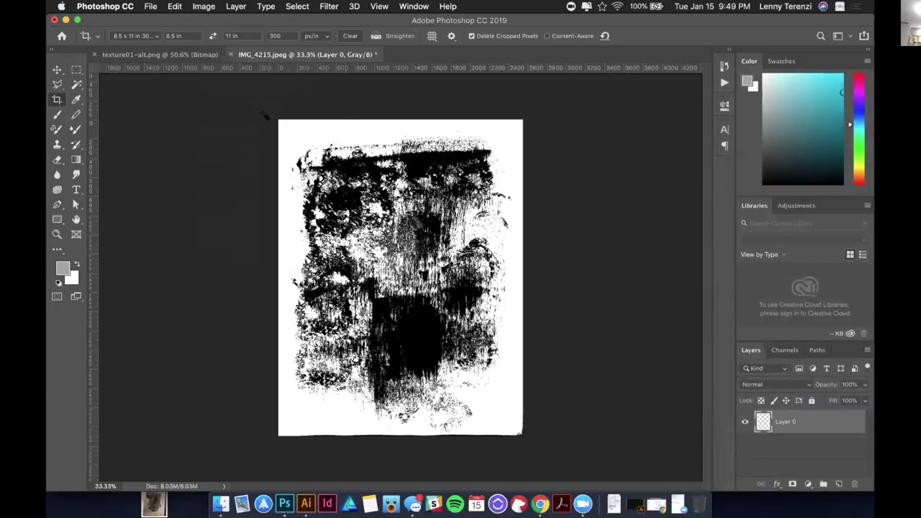
Step: Save a PNG copy of the grayscale texture as texture02 on the Desktop, with the large file size option
left_click(151, 6)
left_click(180, 126)
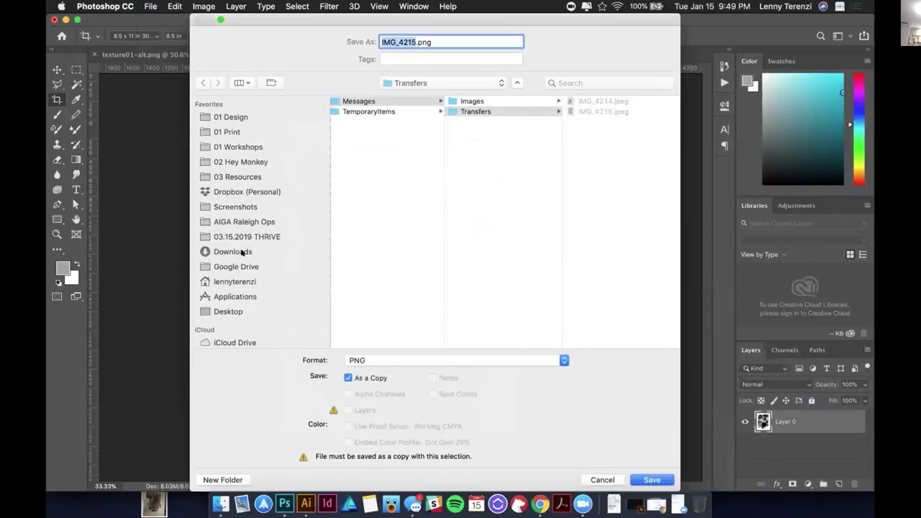
left_click(225, 192)
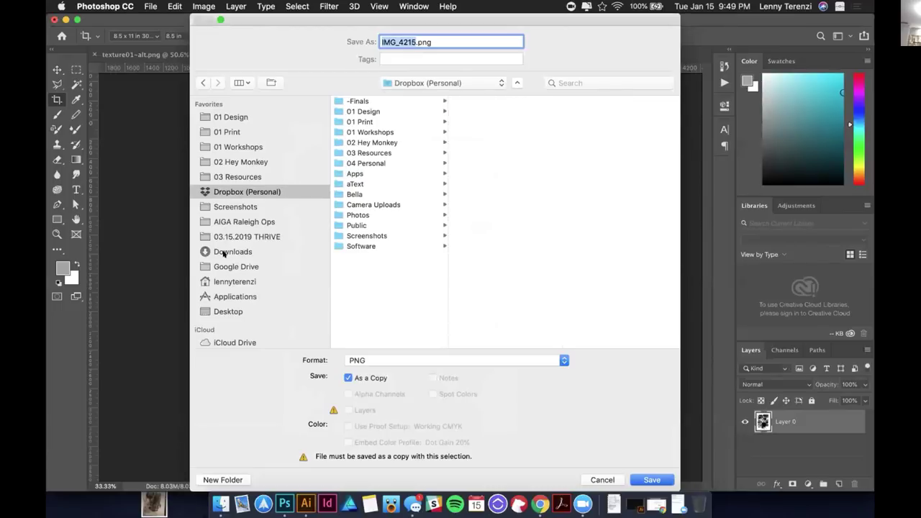
left_click(224, 309)
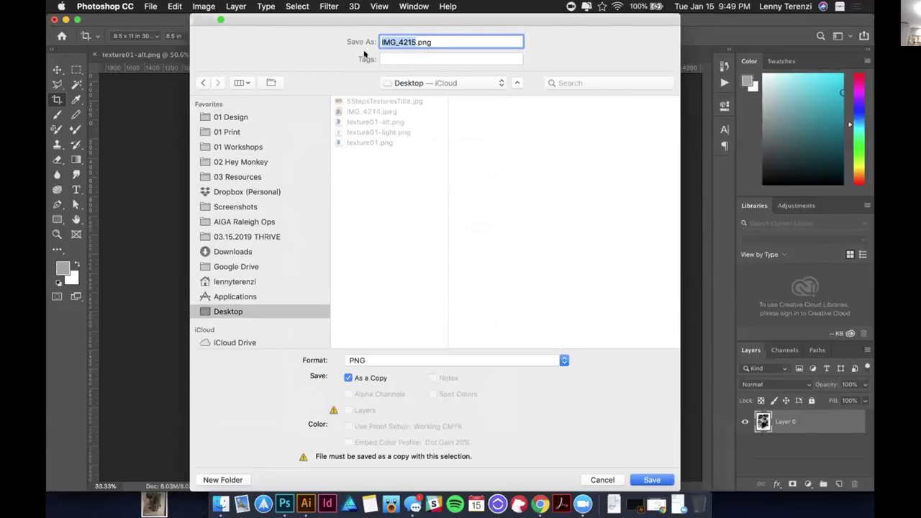
left_click(364, 142)
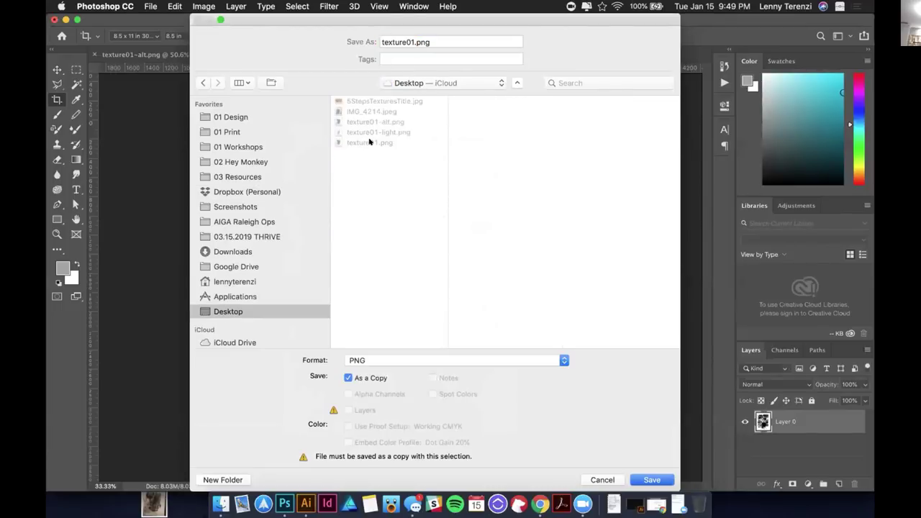
left_click_drag(236, 16, 269, 128)
left_click(445, 152)
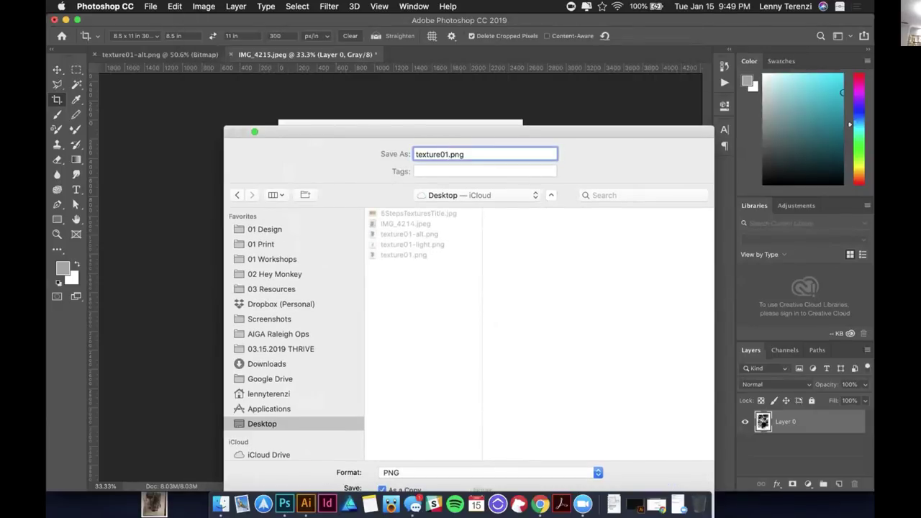
key("BackSpace")
type("2")
key("Return")
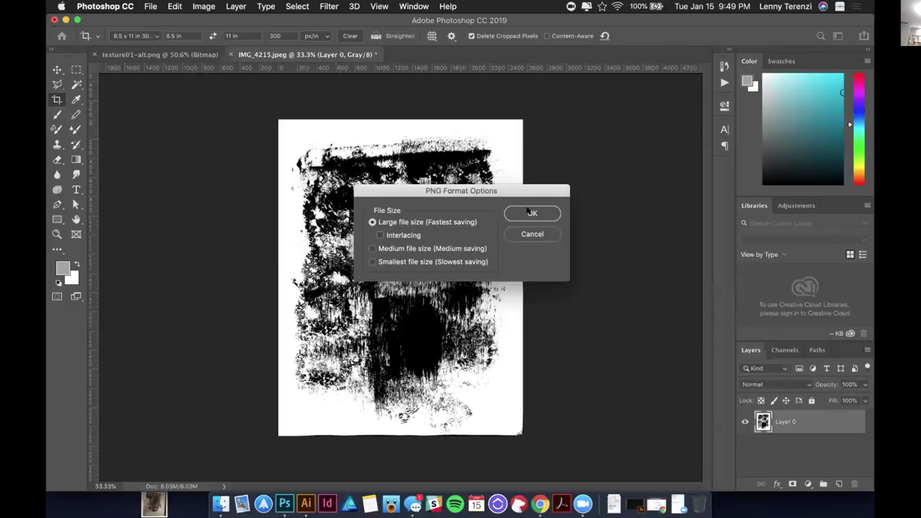
left_click(531, 213)
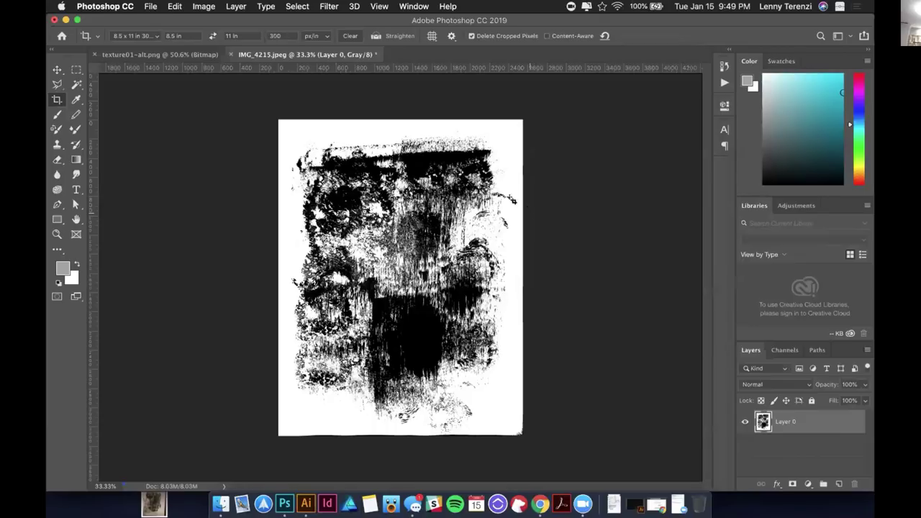
Step: Convert the grayscale texture to Bitmap mode at 300 pixels/inch with 50% Threshold, flattening its layers
left_click(204, 6)
mouse_move(208, 16)
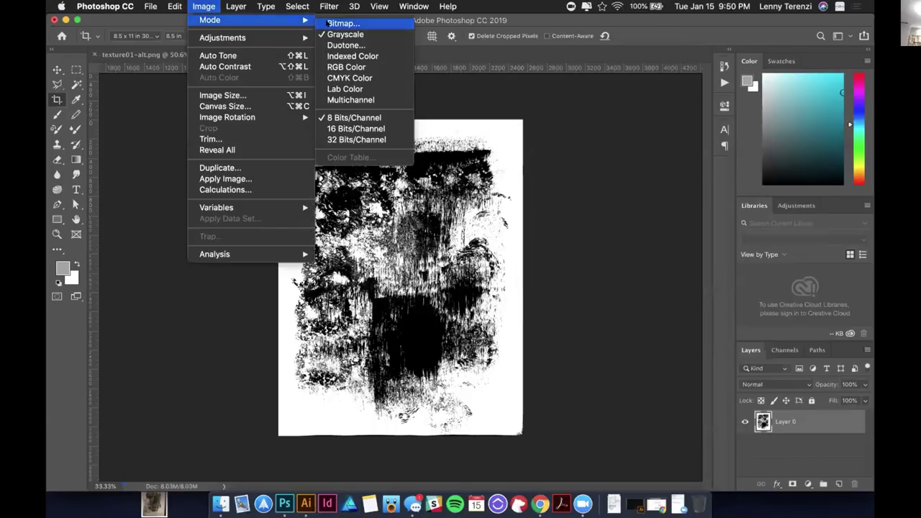
left_click(343, 23)
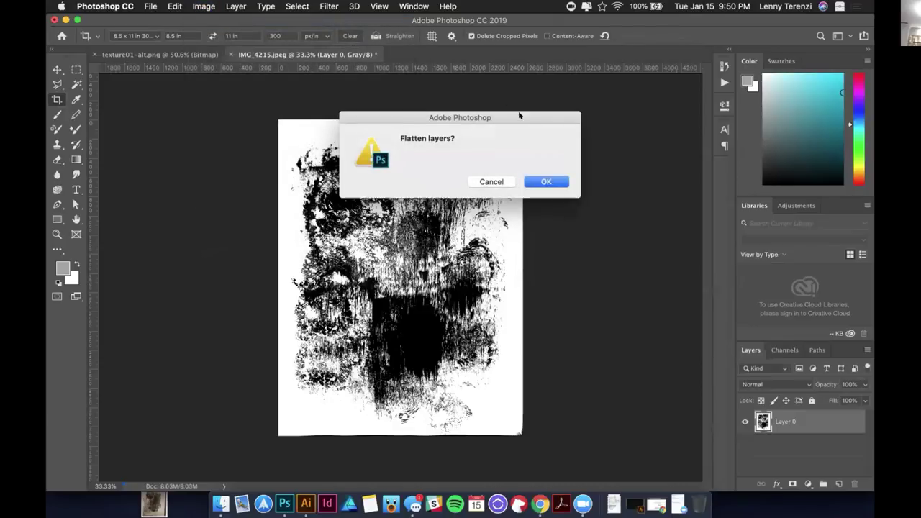
left_click(553, 182)
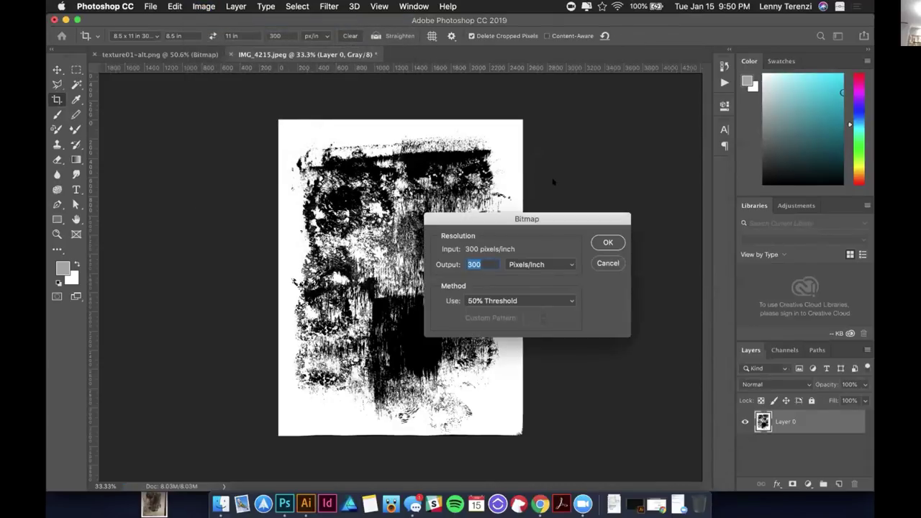
left_click(608, 242)
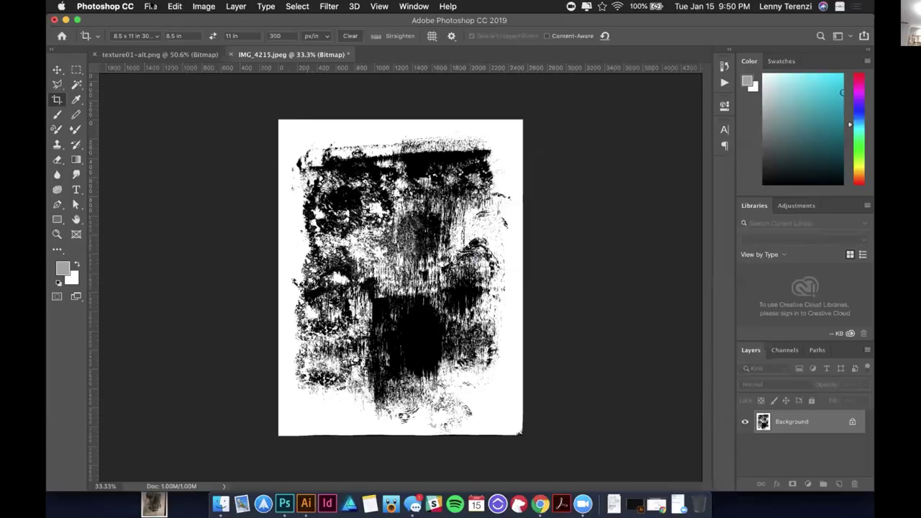
Step: Save the bitmap as texture02.png on the Desktop, replacing the existing file and using the large file size option
left_click(151, 7)
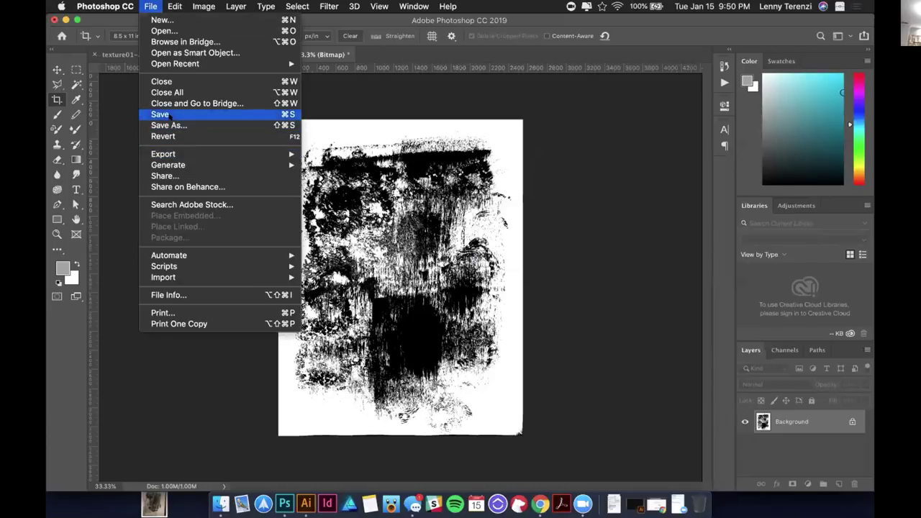
left_click(170, 115)
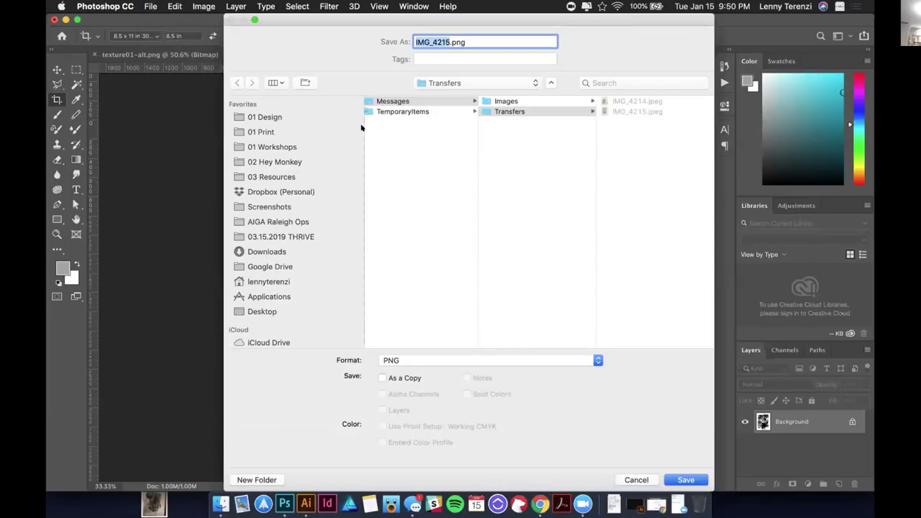
left_click(263, 309)
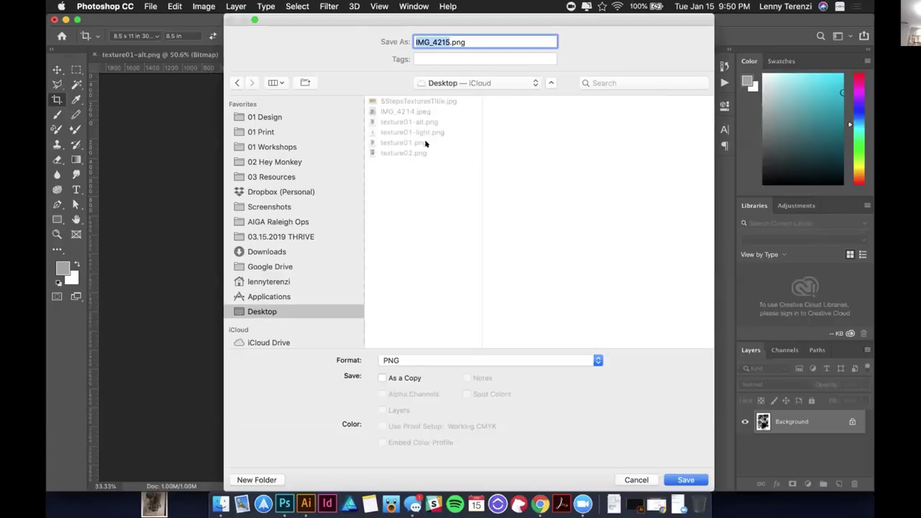
left_click(410, 152)
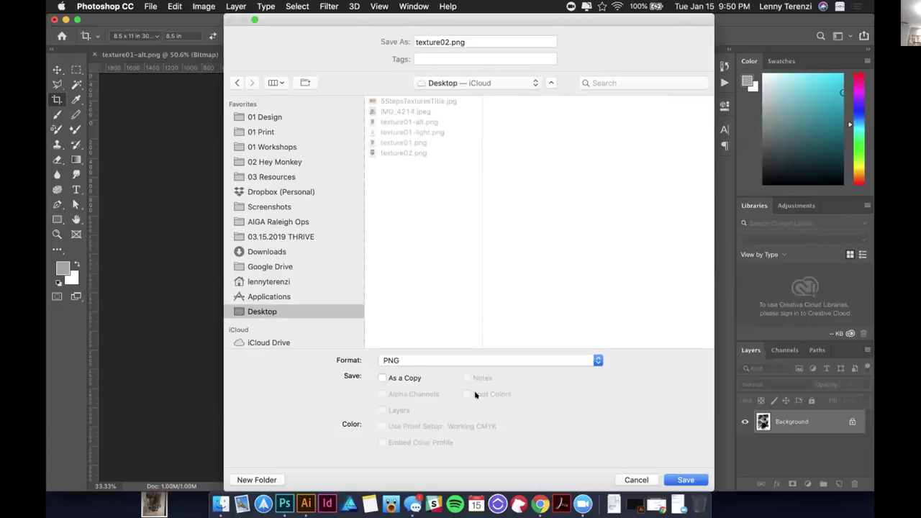
left_click(701, 481)
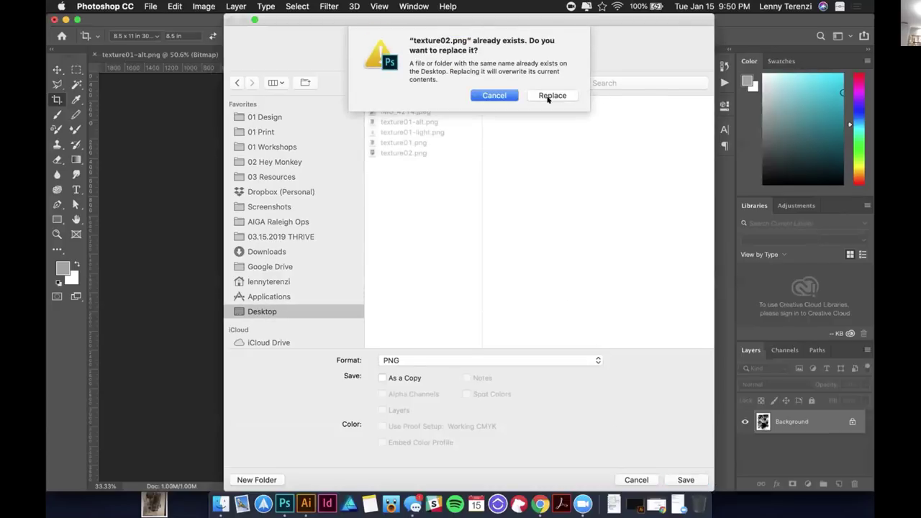
left_click(552, 96)
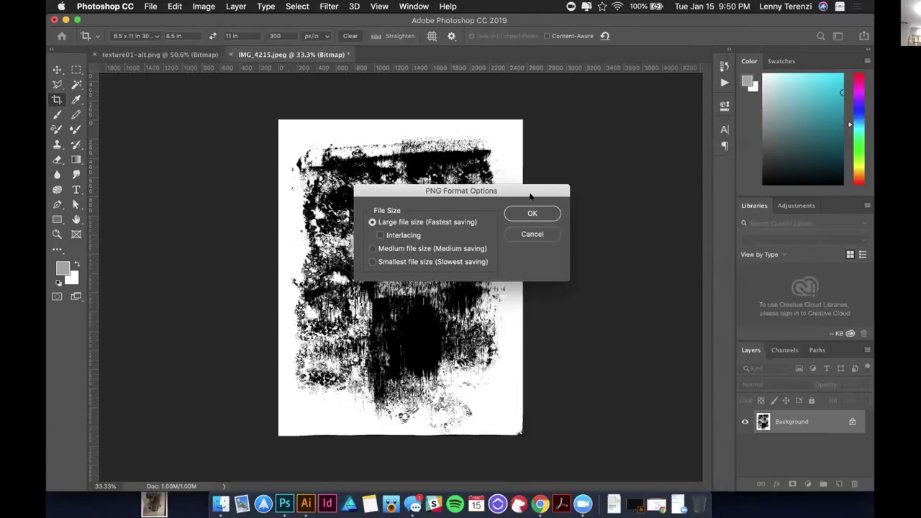
left_click(532, 213)
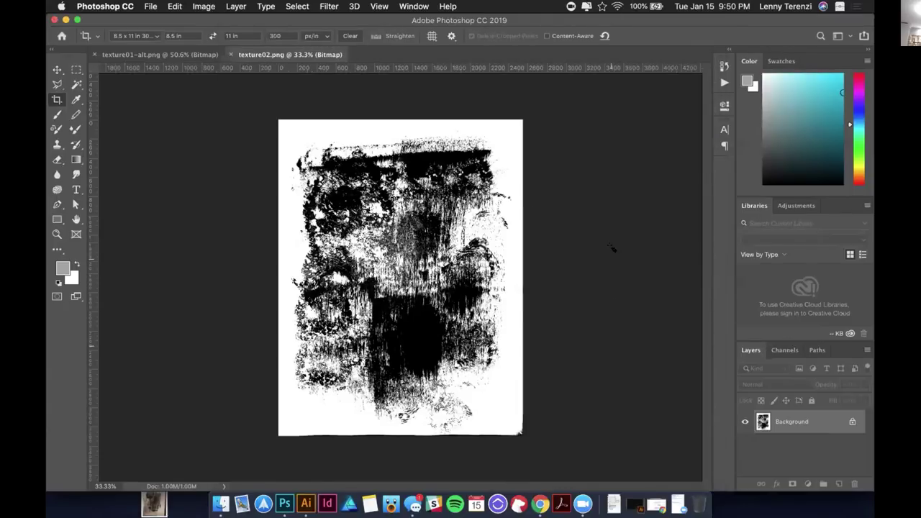
Step: Undo the bitmap conversion and layer merge, and set the Levels layer's black input to 0 and white input to 13
key("super+z")
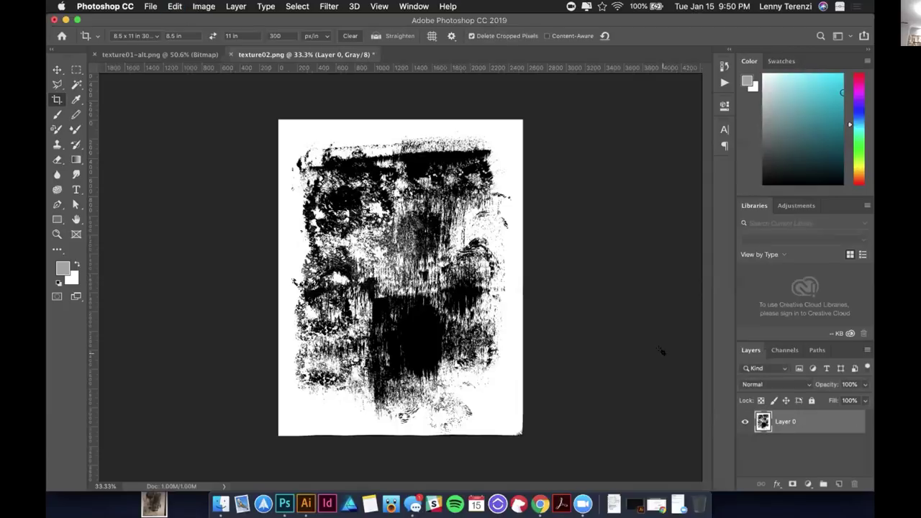
key("super+z")
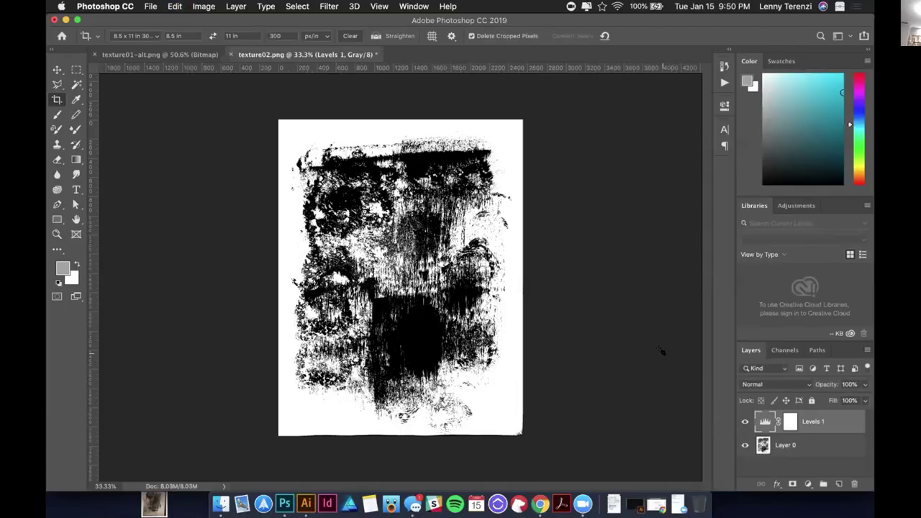
double_click(765, 421)
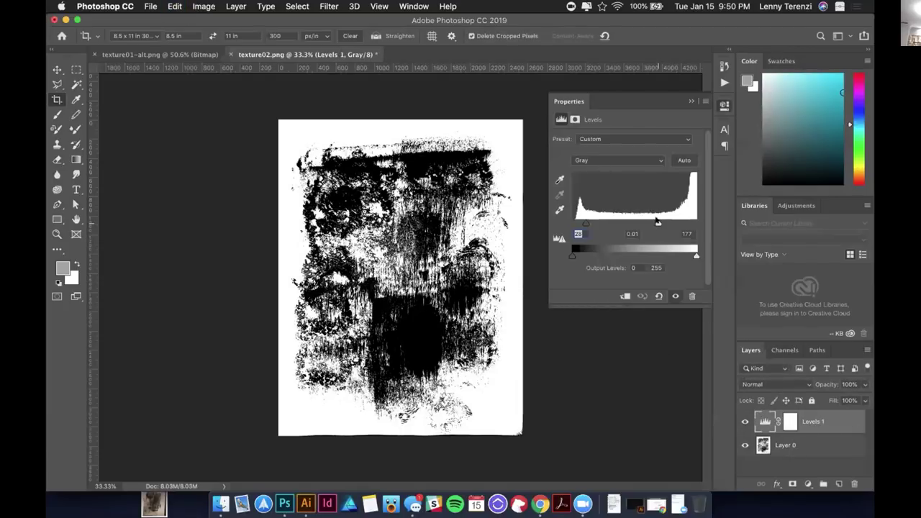
left_click_drag(657, 222, 577, 223)
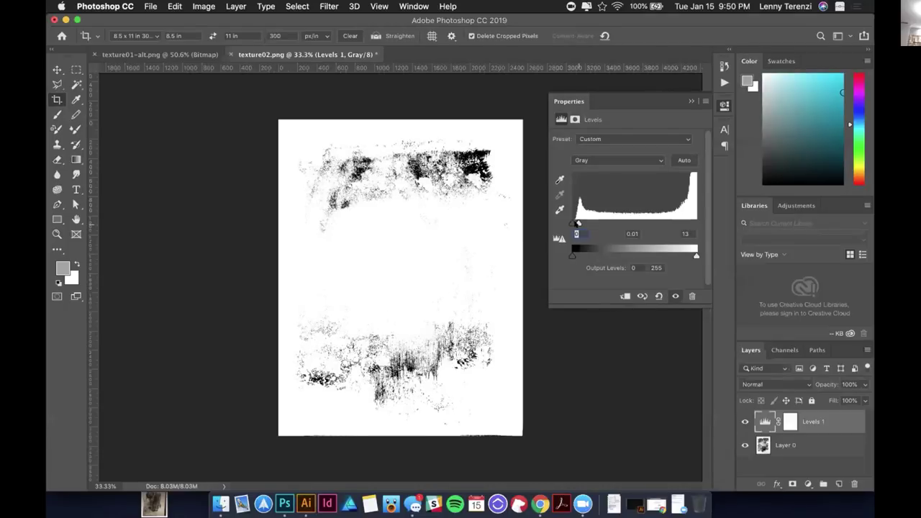
Step: Flatten the lightened texture and convert it to a 300 pixels/inch Bitmap using 50% Threshold
left_click(200, 6)
mouse_move(213, 20)
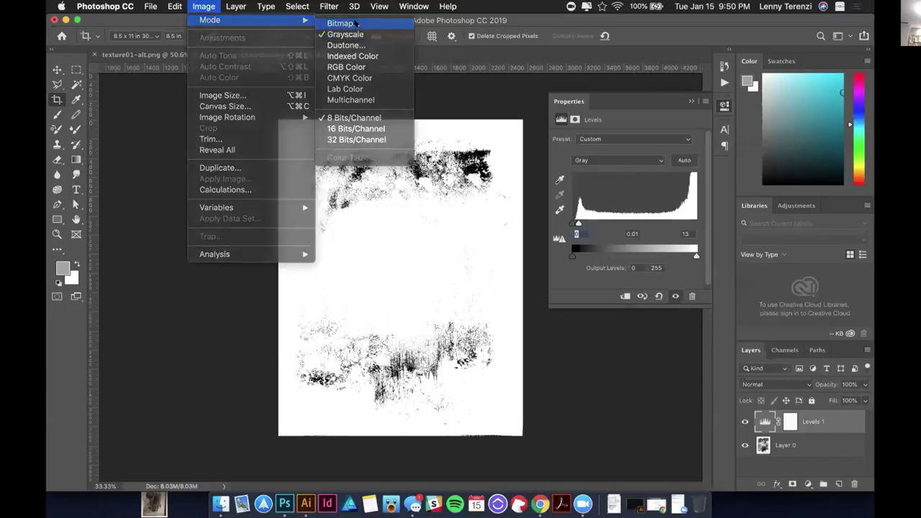
left_click(340, 23)
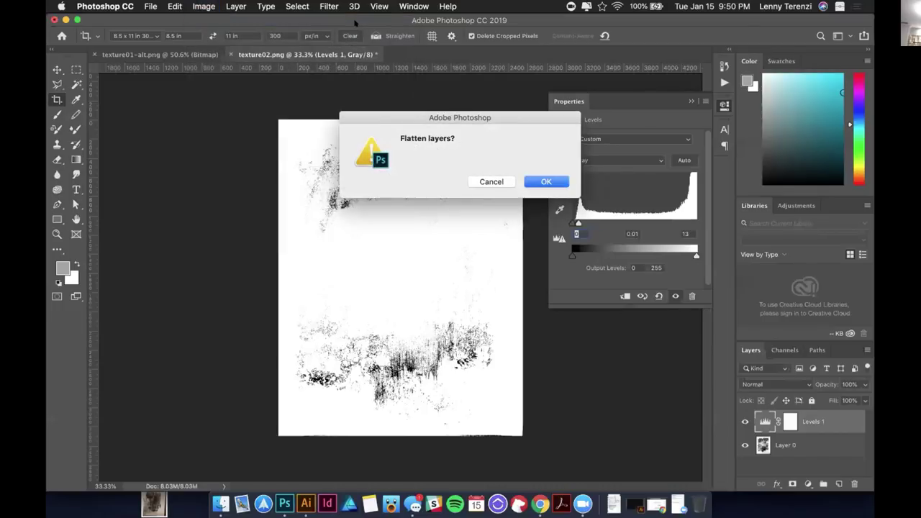
left_click(540, 180)
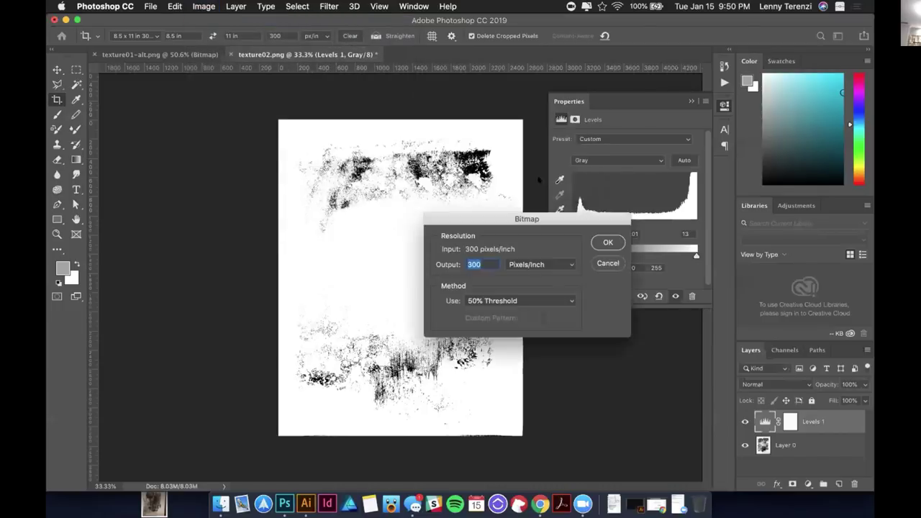
left_click(605, 243)
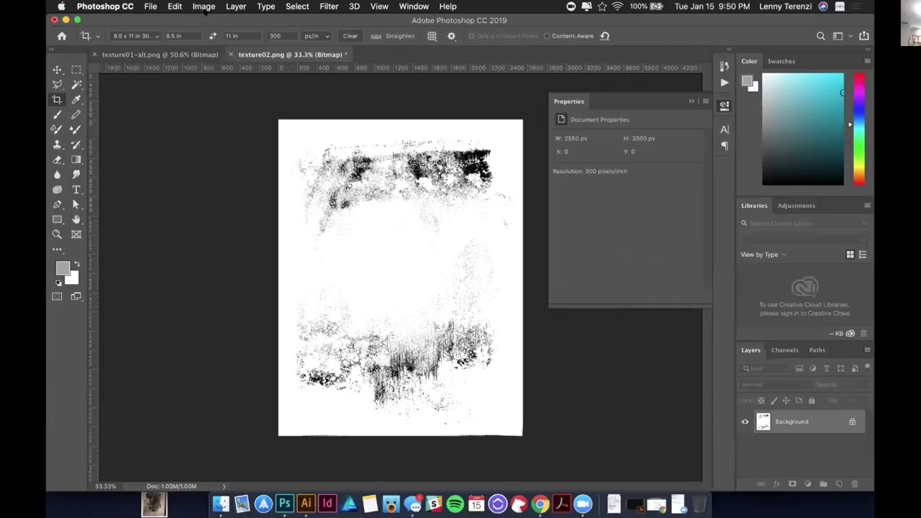
left_click(203, 6)
mouse_move(301, 17)
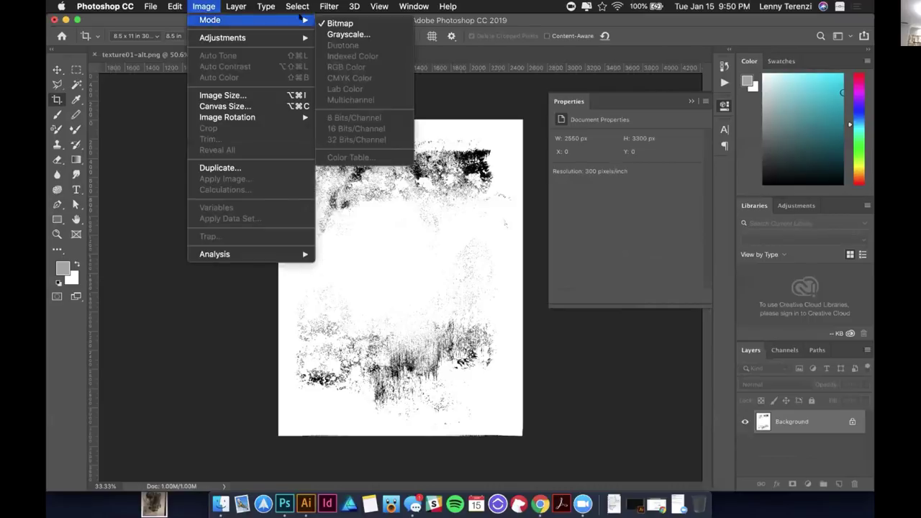
left_click(143, 117)
Step: Save the lighter bitmap as a separate PNG named texture02-light on the Desktop, with the large file size option
left_click(150, 7)
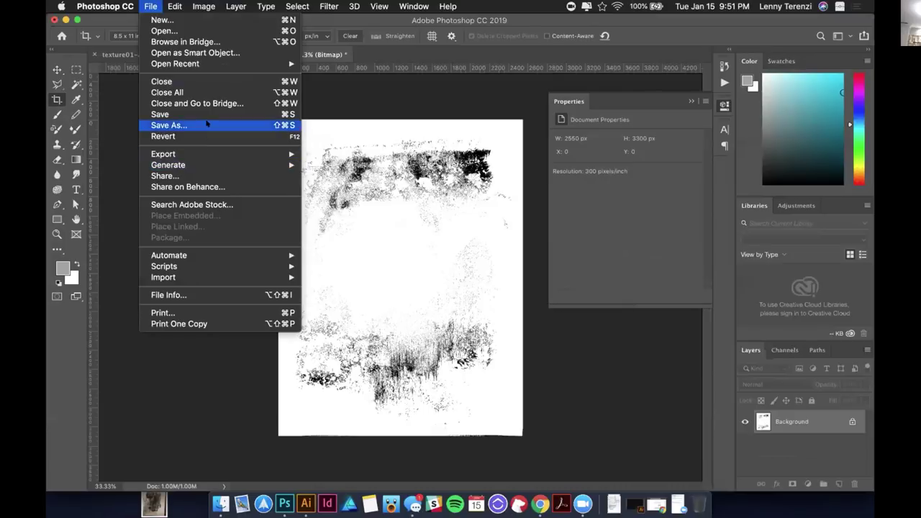
left_click(206, 124)
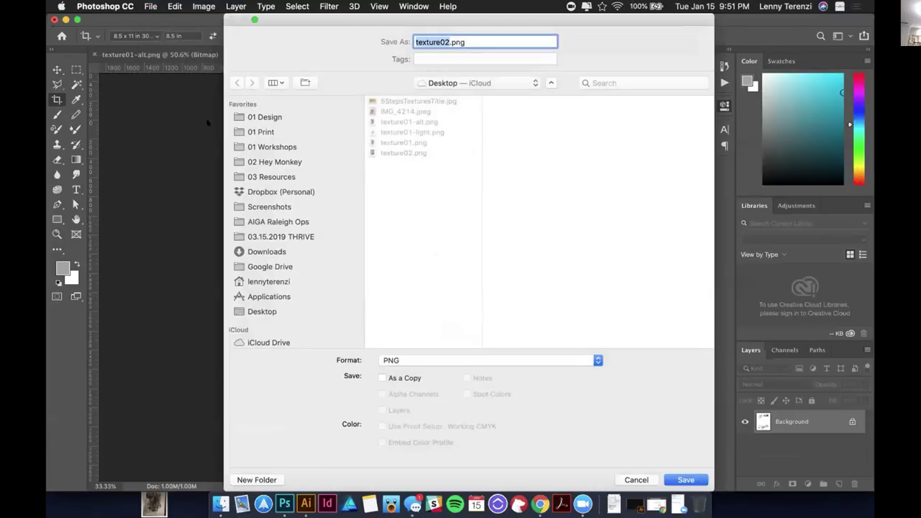
left_click(411, 144)
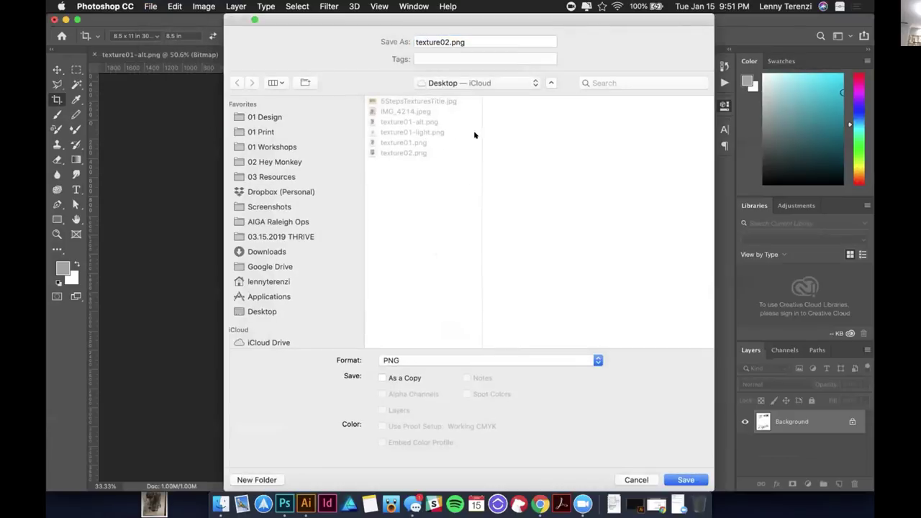
left_click_drag(698, 21, 694, 108)
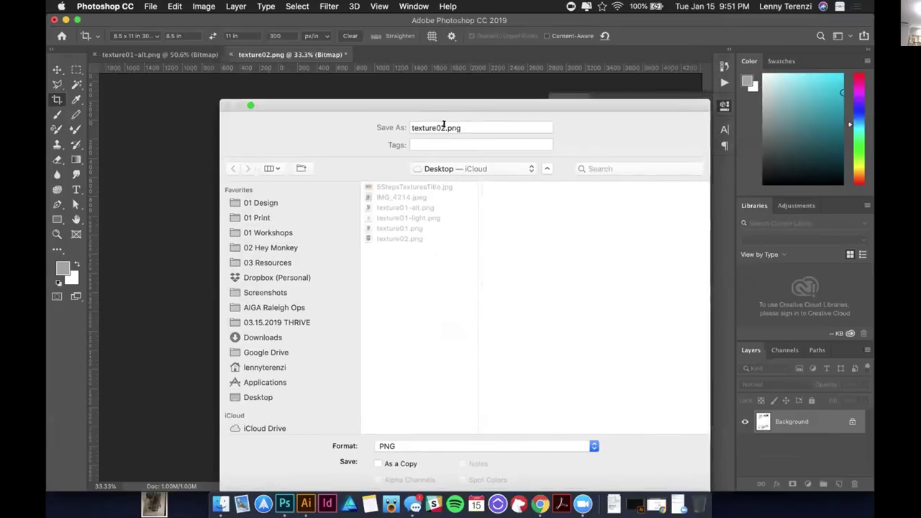
left_click(444, 127)
type("-l")
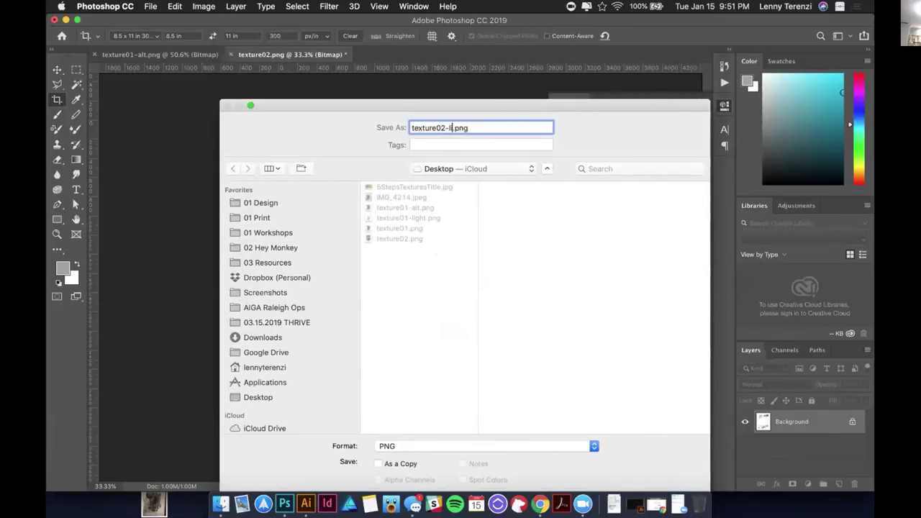
type("ight")
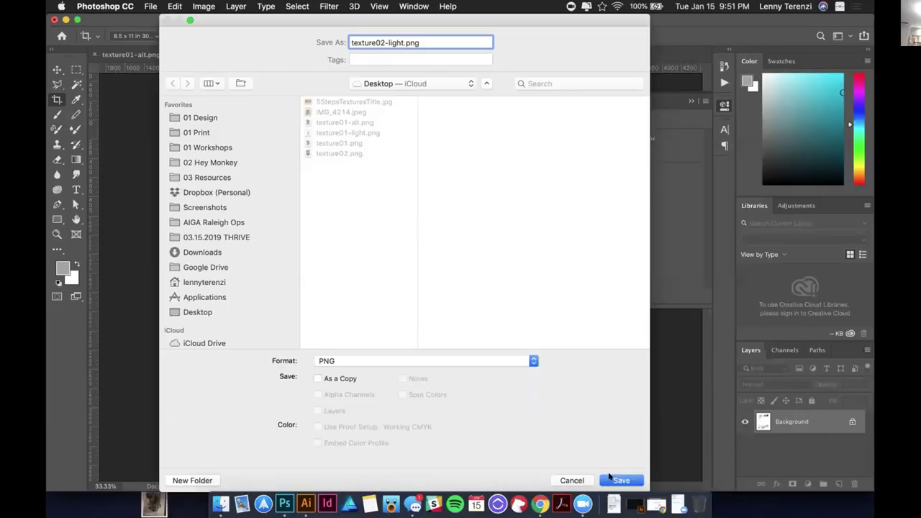
left_click(608, 477)
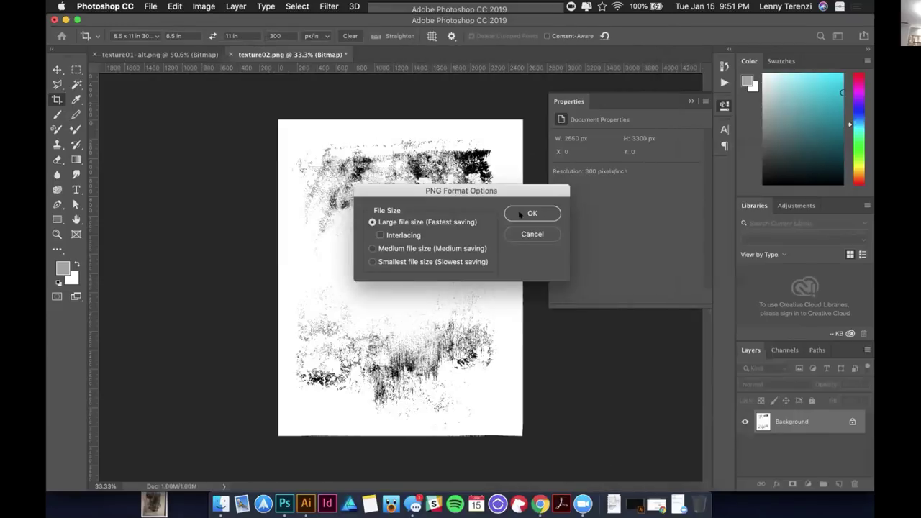
left_click(529, 214)
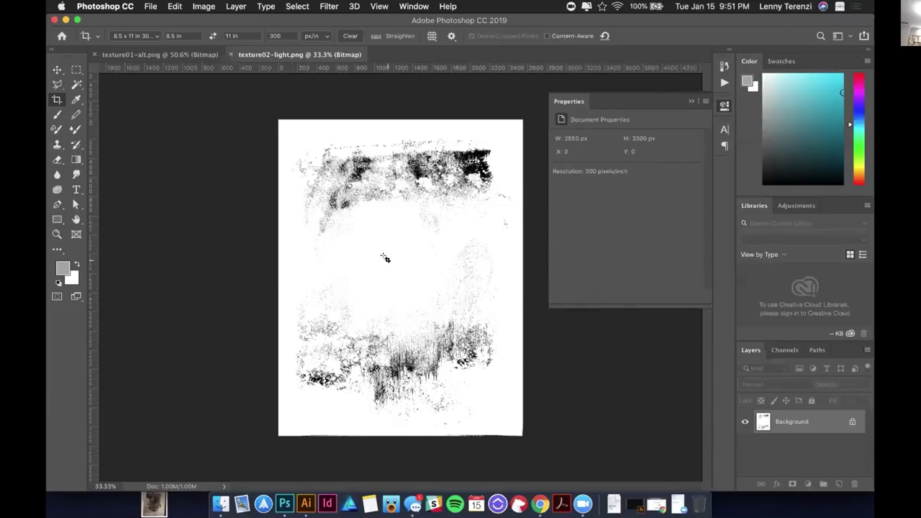
Step: Inspect the light texture up close, close both open texture documents and minimize the application window
scroll(386, 257, "up", 3)
scroll(385, 258, "down", 1)
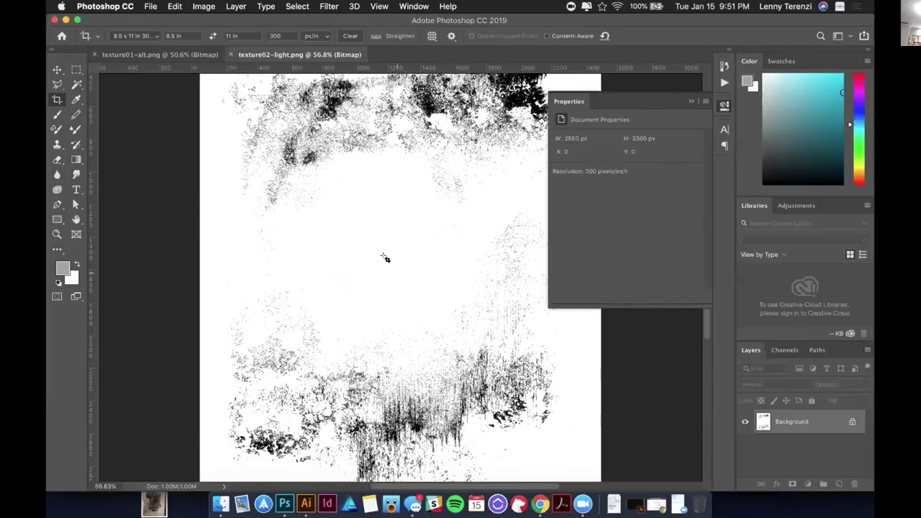
scroll(386, 258, "down", 1)
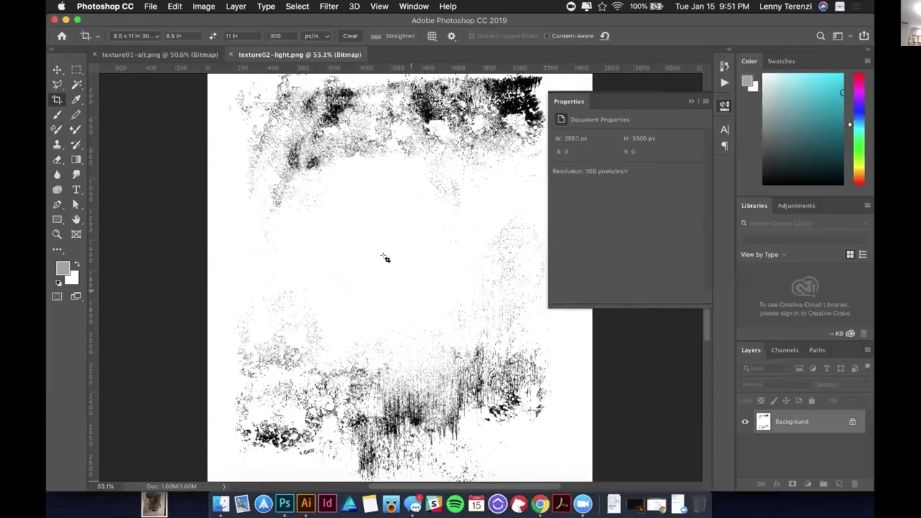
scroll(385, 258, "down", 2)
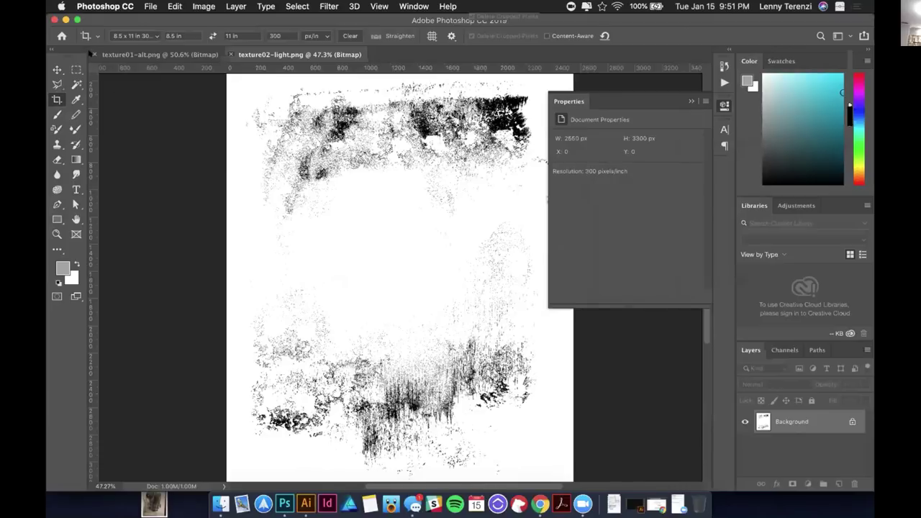
key("super+w")
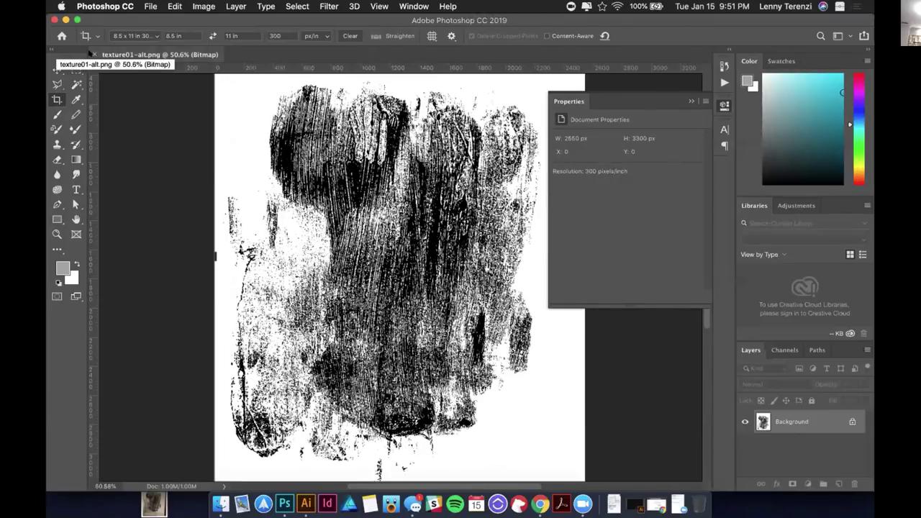
key("super+w")
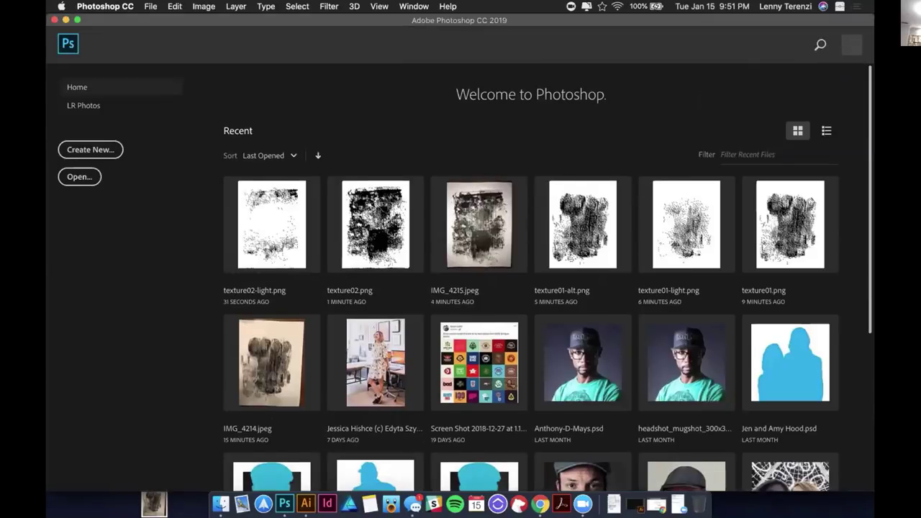
left_click(64, 19)
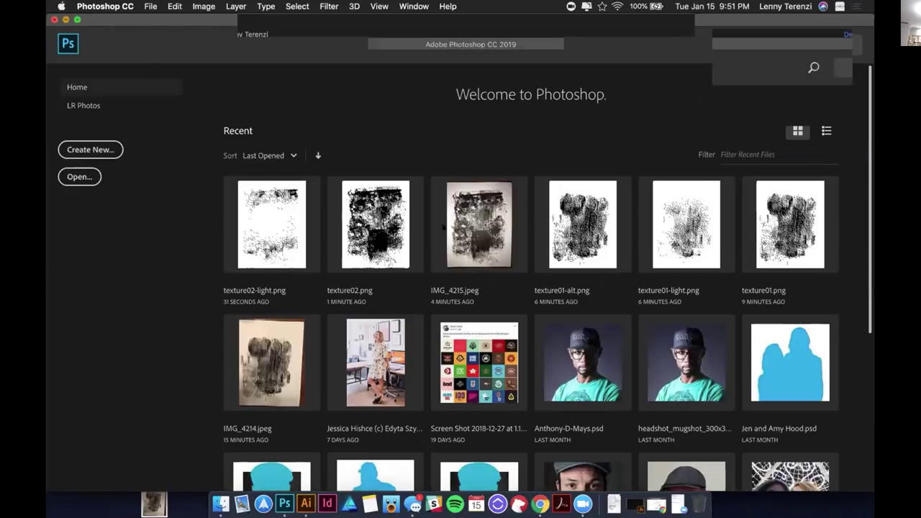
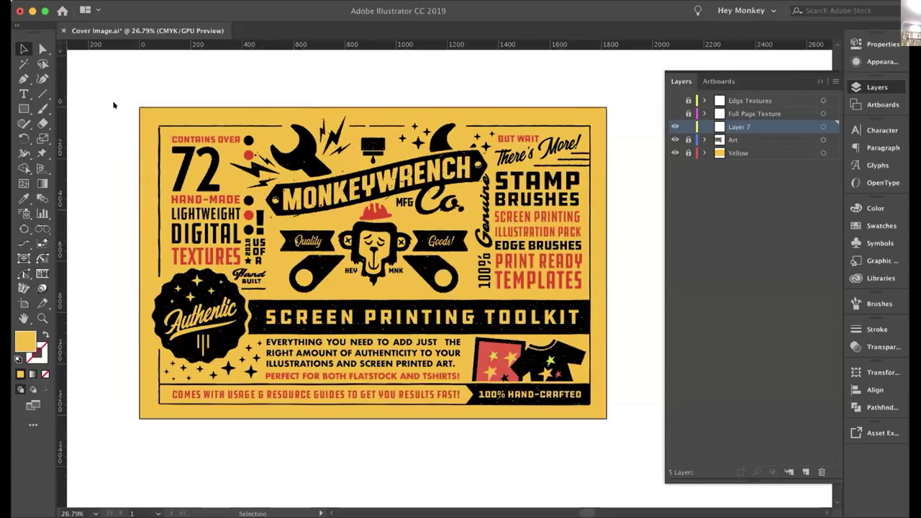
Step: Switch to Illustrator and place texture01-light.png from the Dropbox Public folder over the upper-left area of the cover artwork on Layer 7
left_click(105, 2)
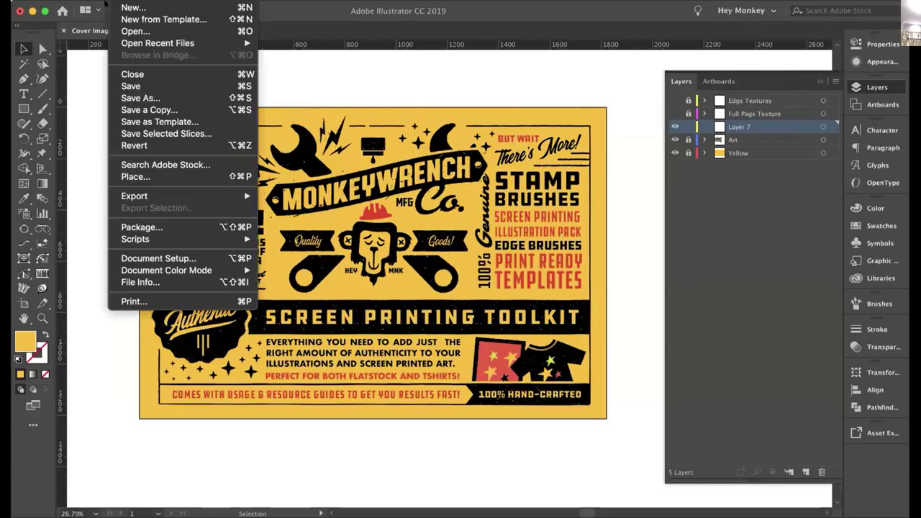
left_click(145, 176)
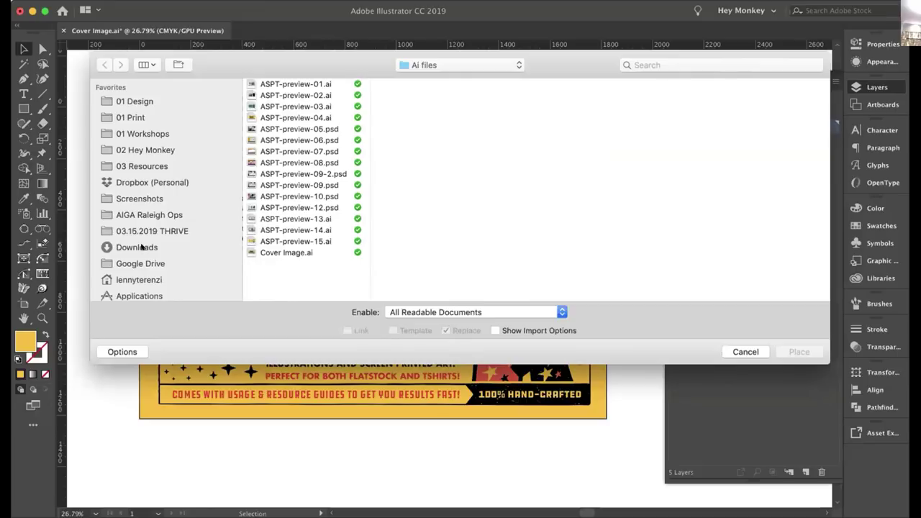
left_click(146, 181)
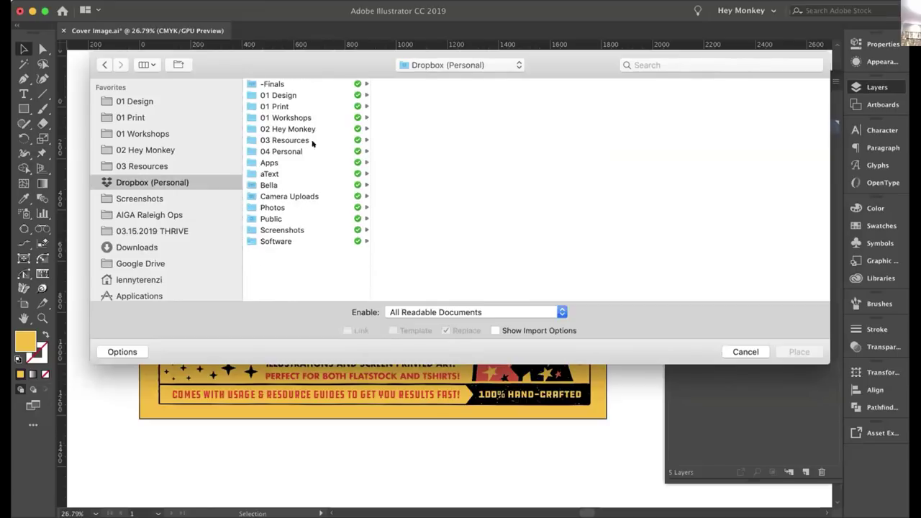
left_click(274, 218)
left_click(419, 95)
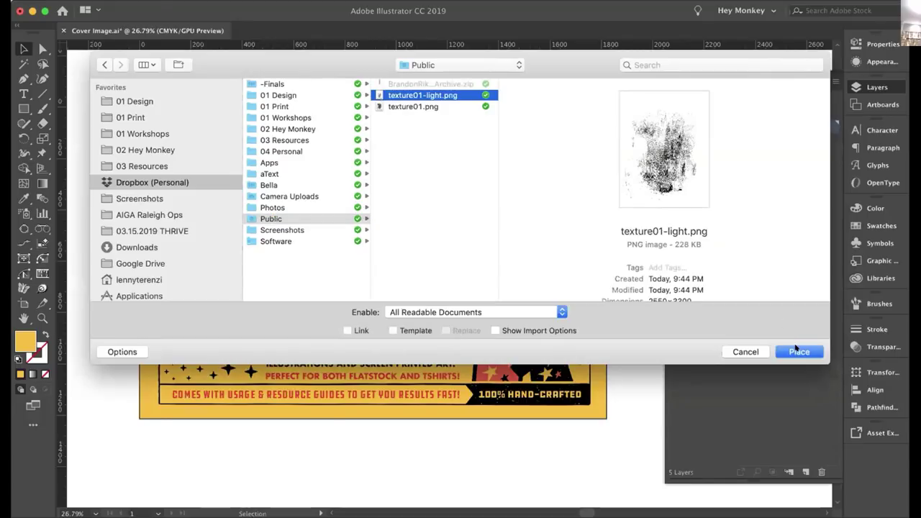
left_click(796, 349)
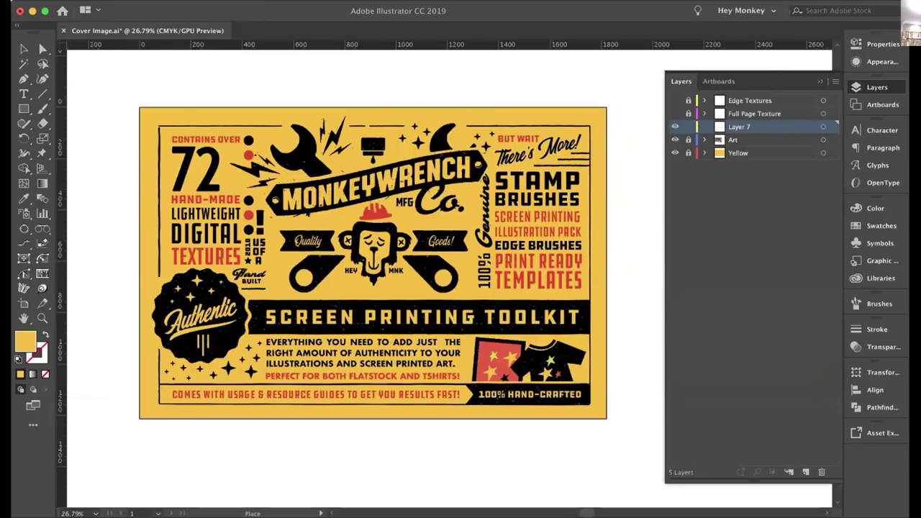
left_click(127, 91)
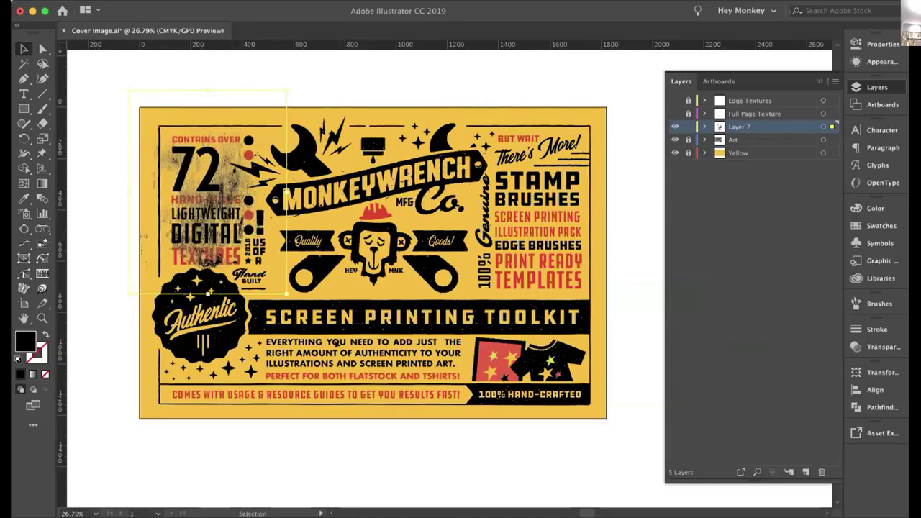
Step: Rotate the placed light texture to landscape and stretch it to about the artwork's size, shifted somewhat to the right
left_click_drag(287, 293, 403, 184)
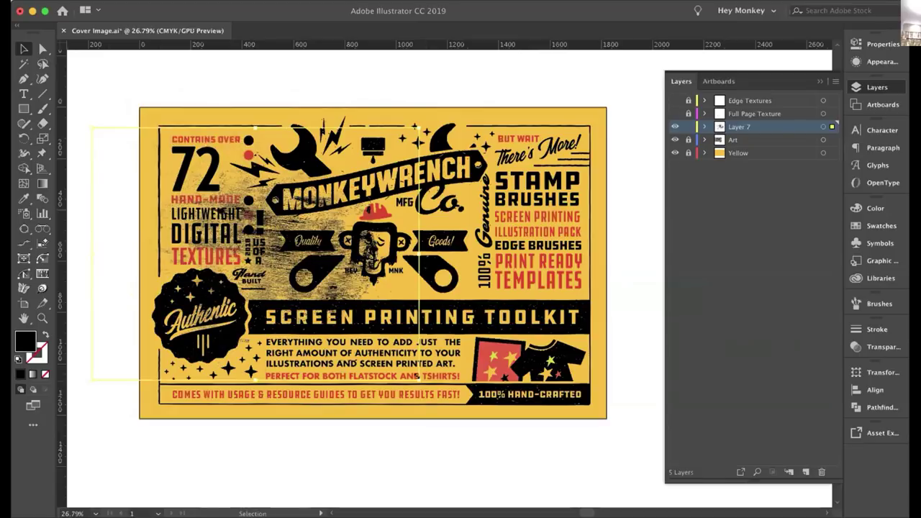
left_click_drag(417, 380, 514, 419)
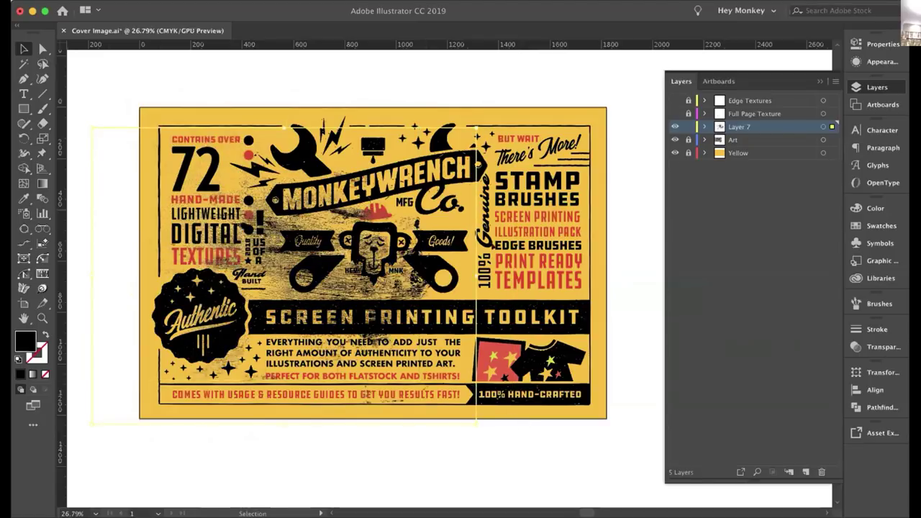
left_click_drag(477, 285, 610, 277)
mouse_move(347, 126)
left_mouse_down()
mouse_move(346, 97)
mouse_move(351, 110)
left_mouse_up()
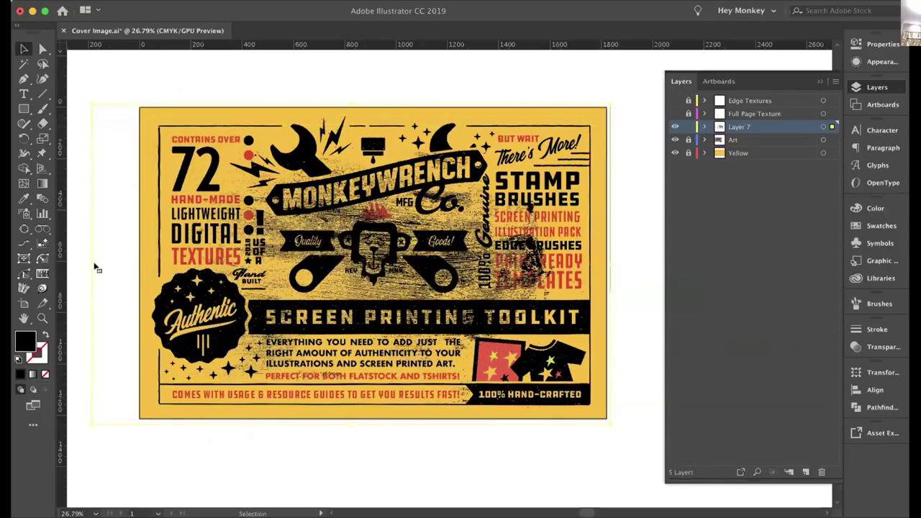
left_click_drag(87, 262, 134, 264)
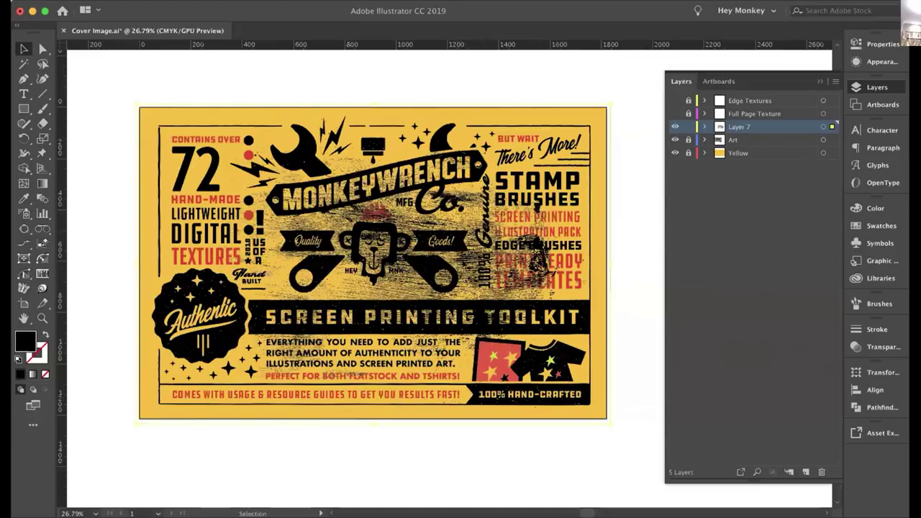
left_click_drag(460, 262, 502, 264)
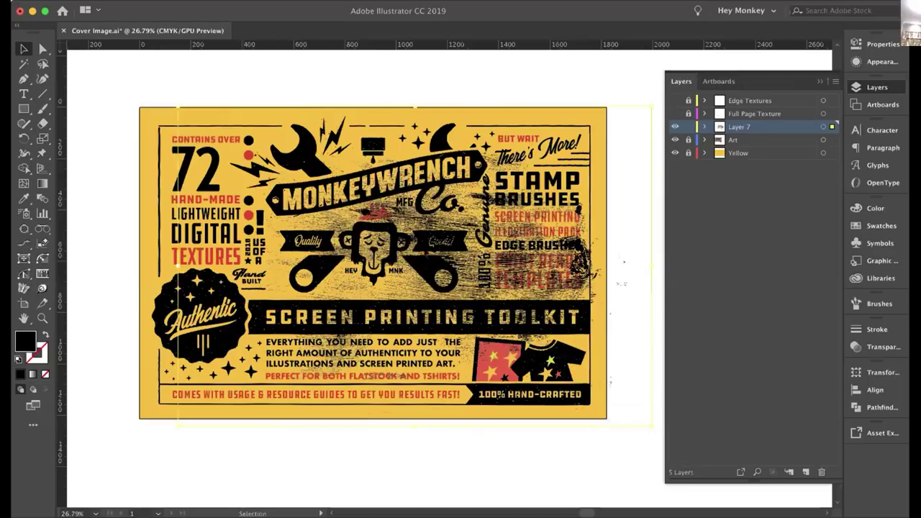
Step: Inspect the black texture over the artwork and recolour it with the background yellow using the Eyedropper
scroll(428, 249, "up", 3)
scroll(433, 256, "up", 1)
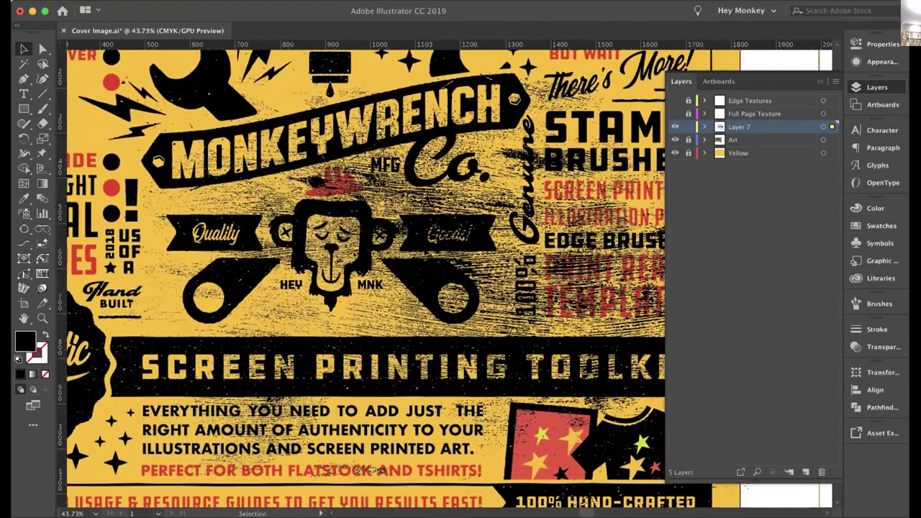
scroll(436, 250, "up", 2)
scroll(431, 252, "up", 3)
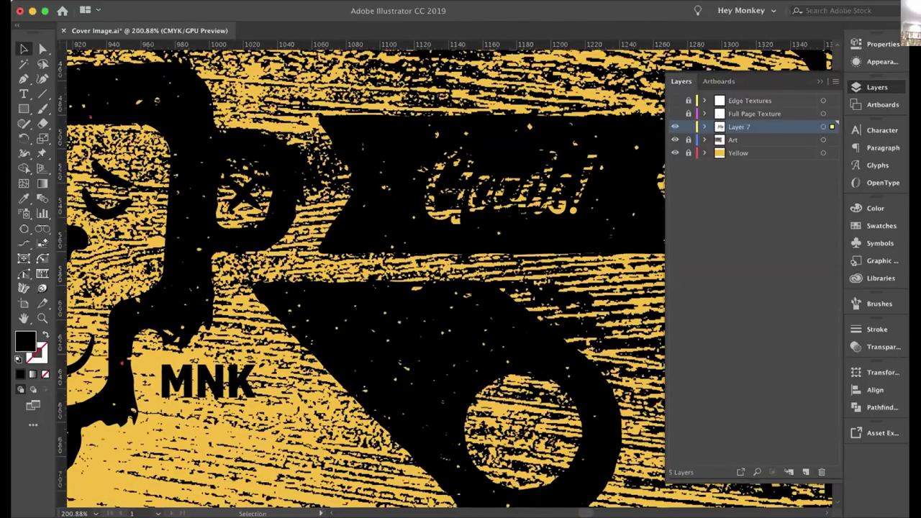
scroll(432, 252, "down", 7)
scroll(206, 231, "up", 3)
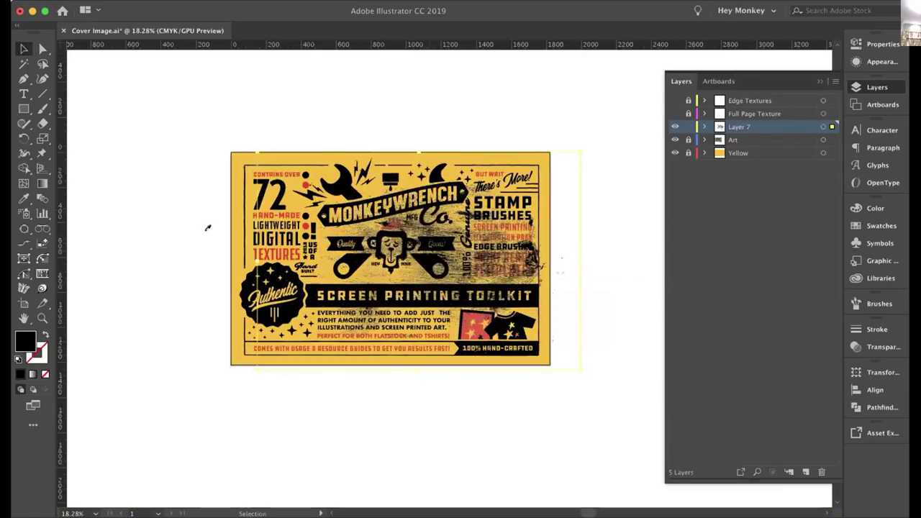
key("super+minus")
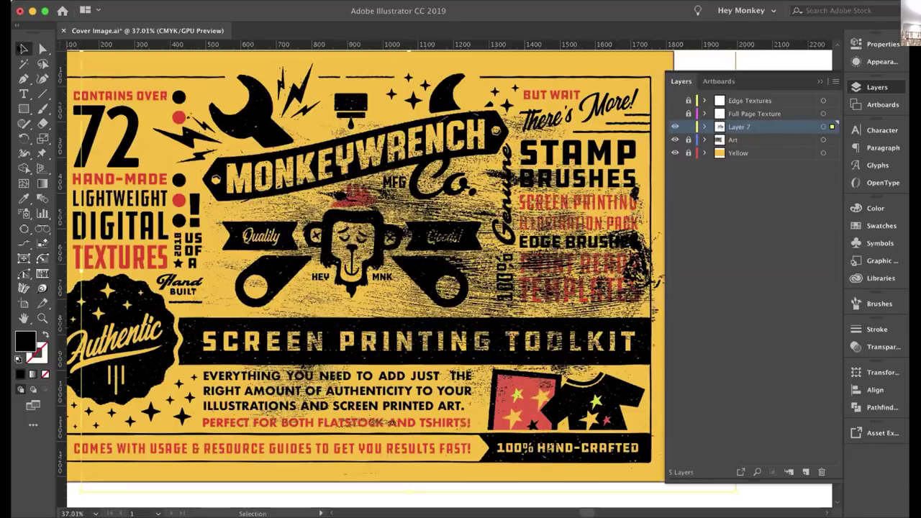
key("i")
left_click(92, 156)
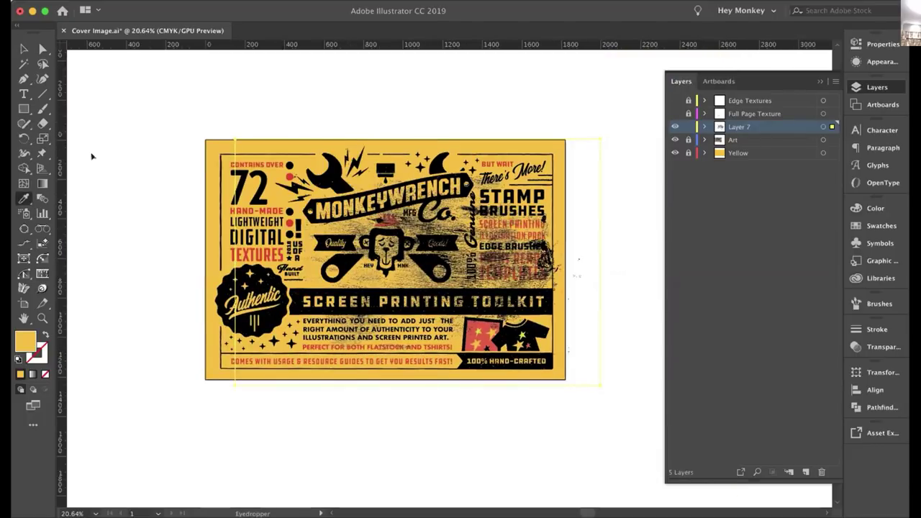
key("v")
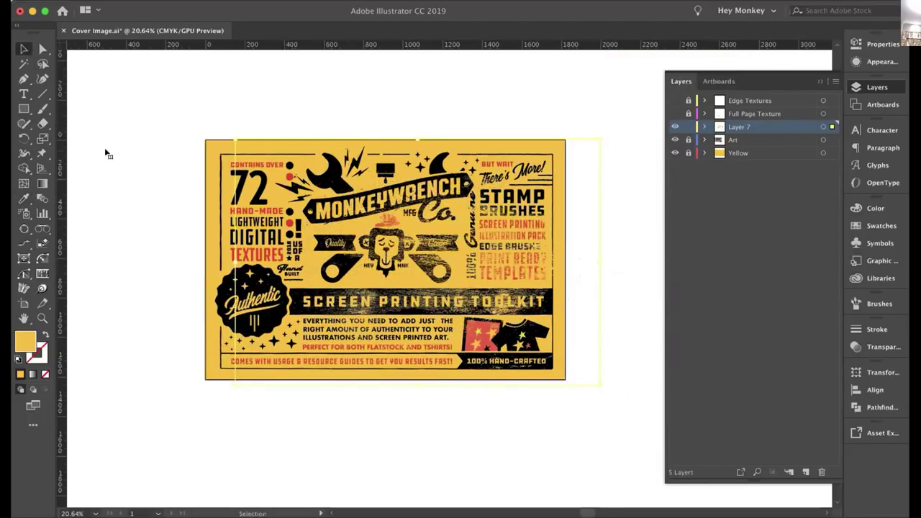
Step: Resize the yellow texture horizontally so its left and right edges line up with the artwork's edges
left_click_drag(235, 259, 206, 265)
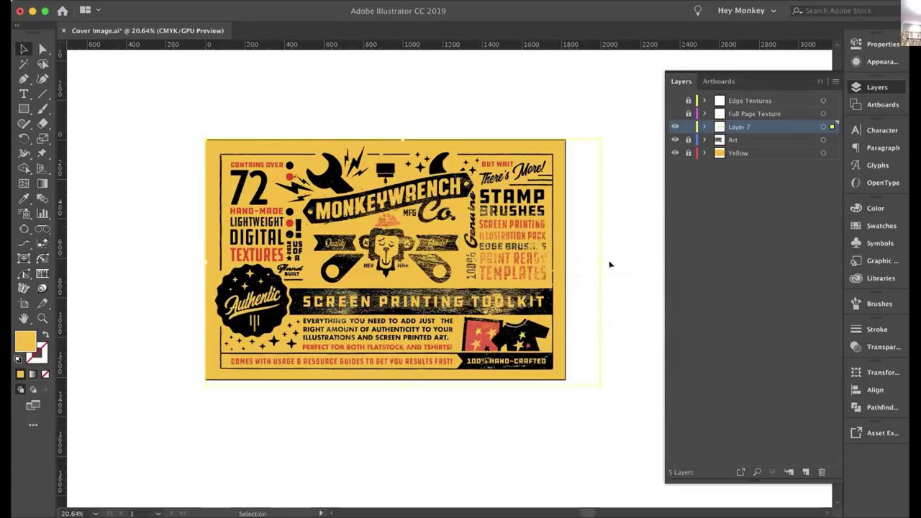
scroll(472, 301, "up", 1)
scroll(474, 306, "up", 5)
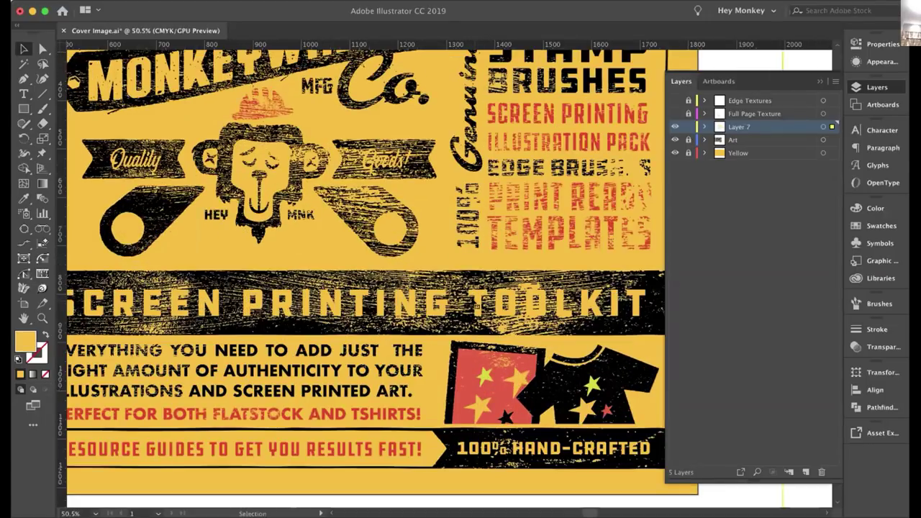
scroll(475, 305, "down", 6)
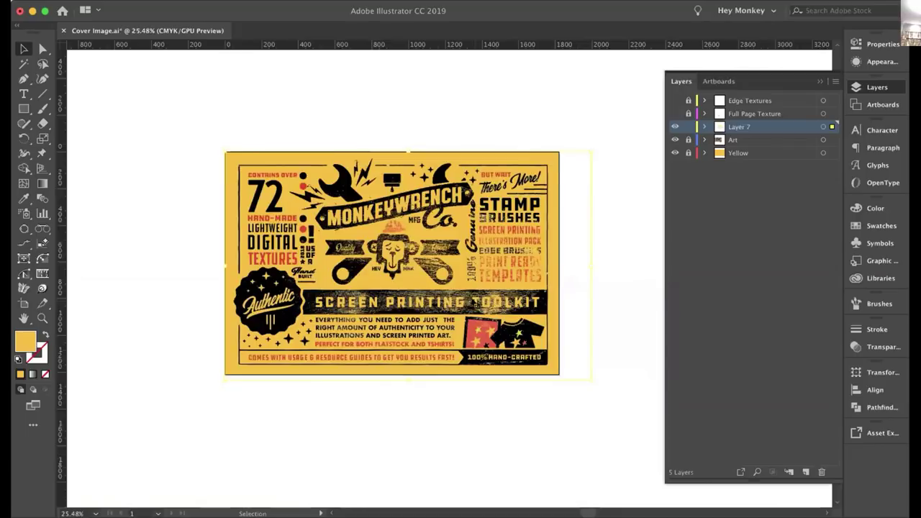
scroll(476, 305, "up", 6)
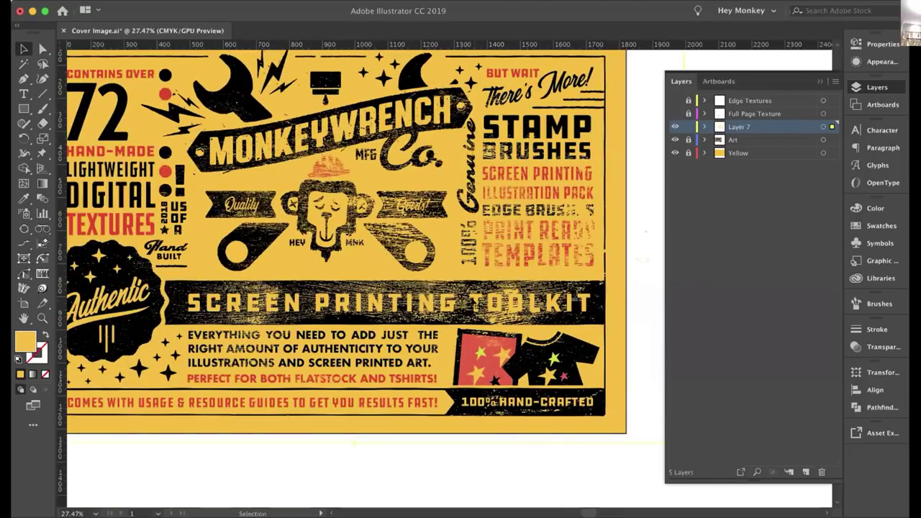
scroll(619, 277, "down", 4)
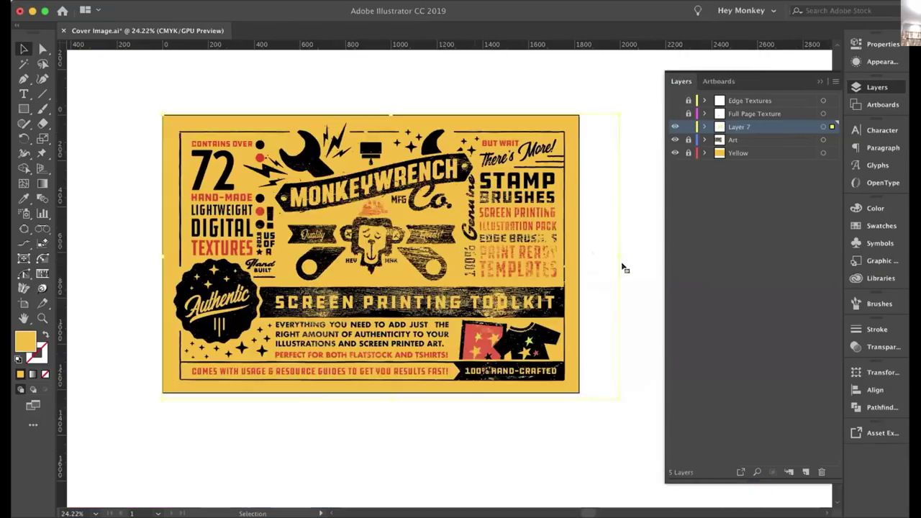
left_click_drag(603, 255, 585, 256)
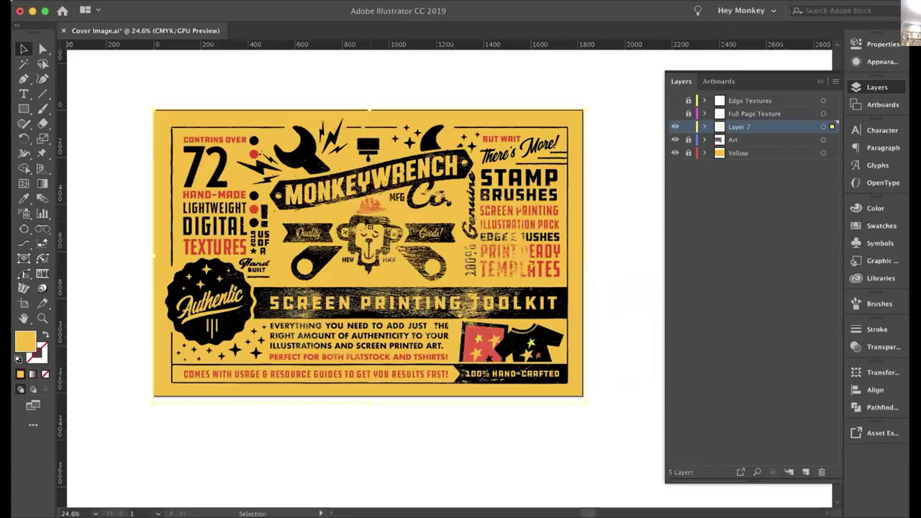
Step: Try Blood Orange, lighter red, blue, cream and magenta swatches on the texture, settle on mustard yellow, and move it down and to the right
left_click(877, 223)
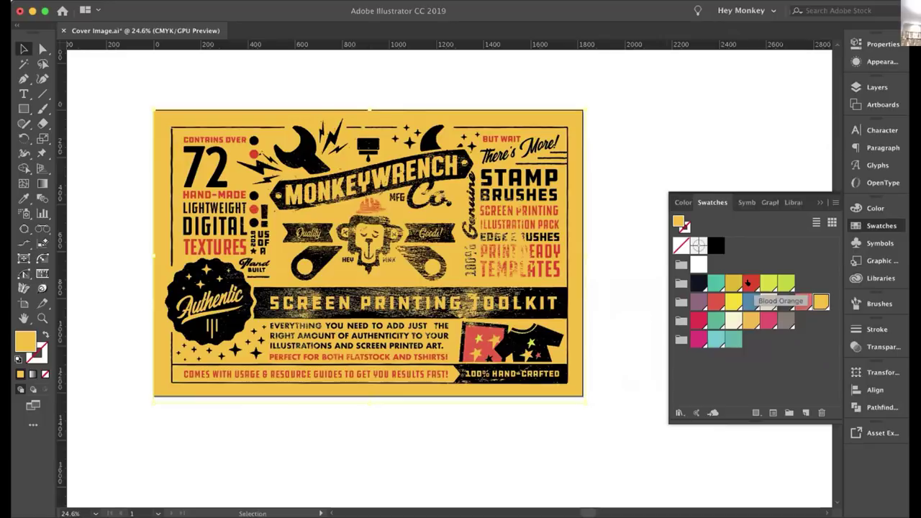
left_click(750, 283)
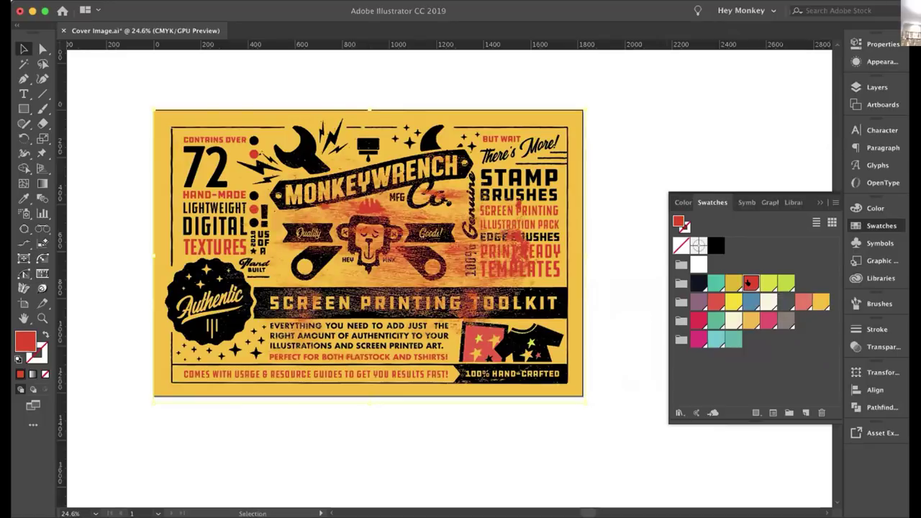
left_click(716, 301)
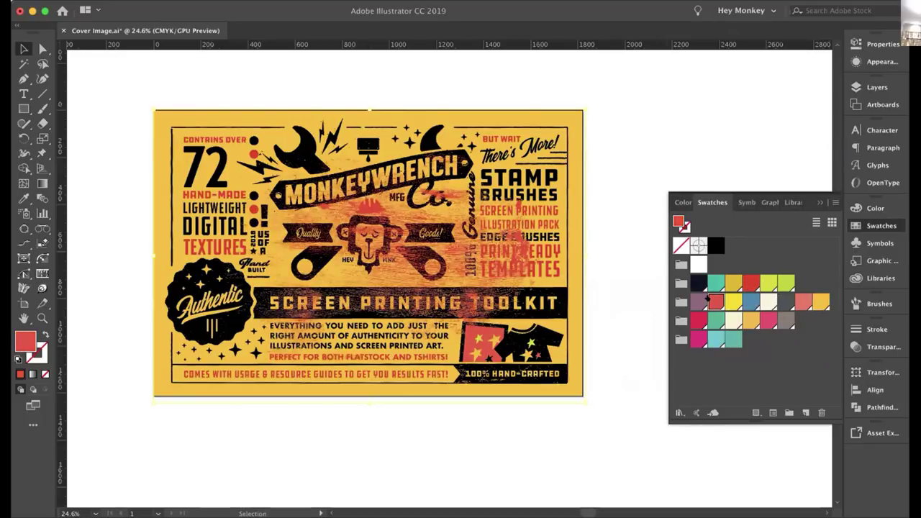
left_click(751, 303)
left_click(768, 300)
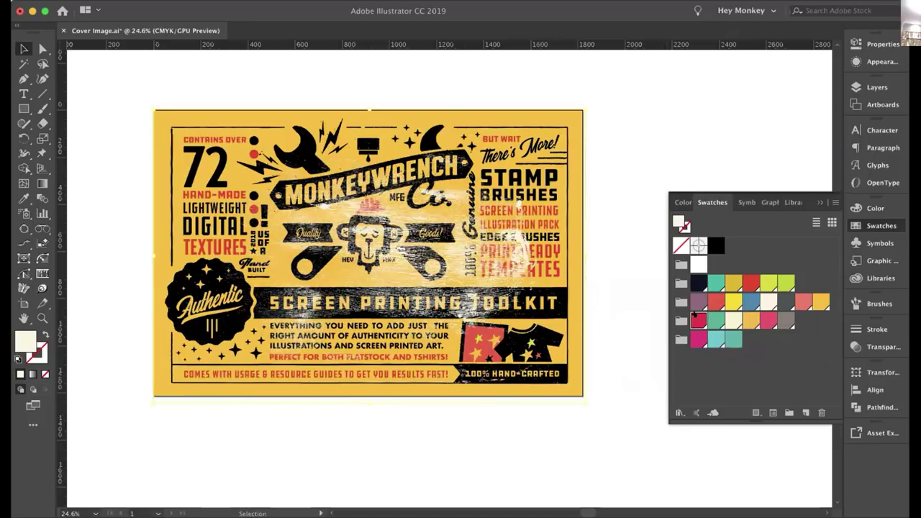
left_click(698, 320)
left_click(727, 278)
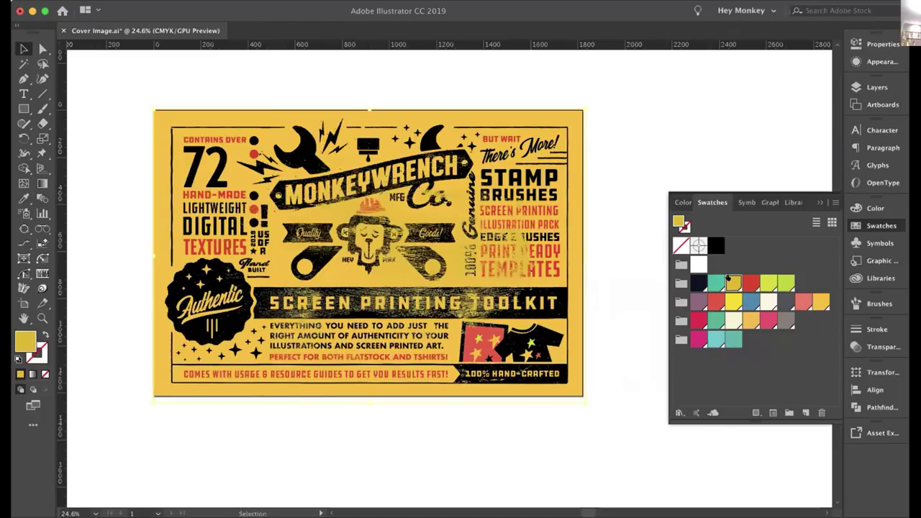
left_click(818, 203)
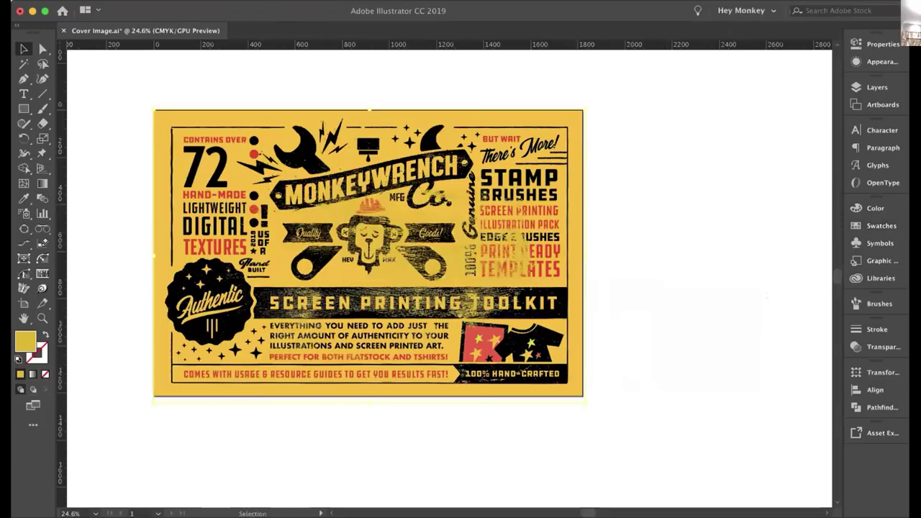
left_click_drag(413, 256, 432, 293)
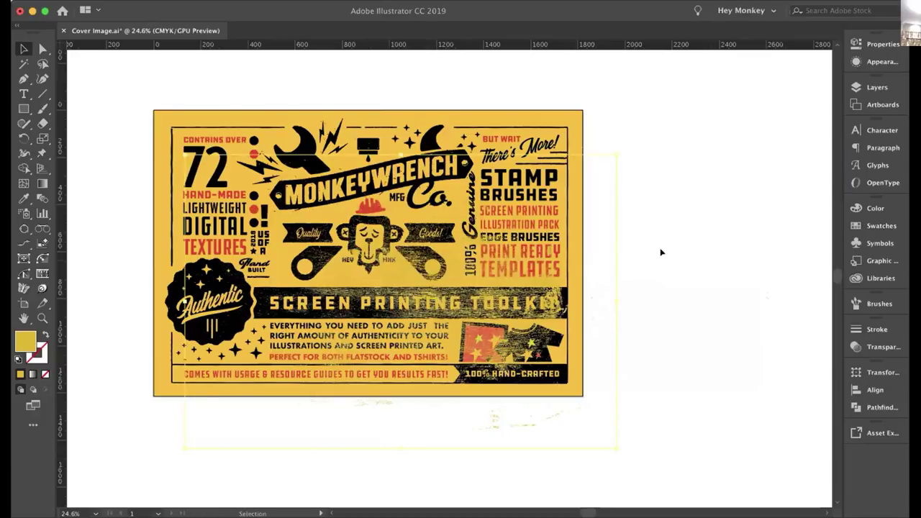
Step: Place texture01.png over the artwork's upper-left corner and enlarge it to nearly the artwork's height
left_click(134, 4)
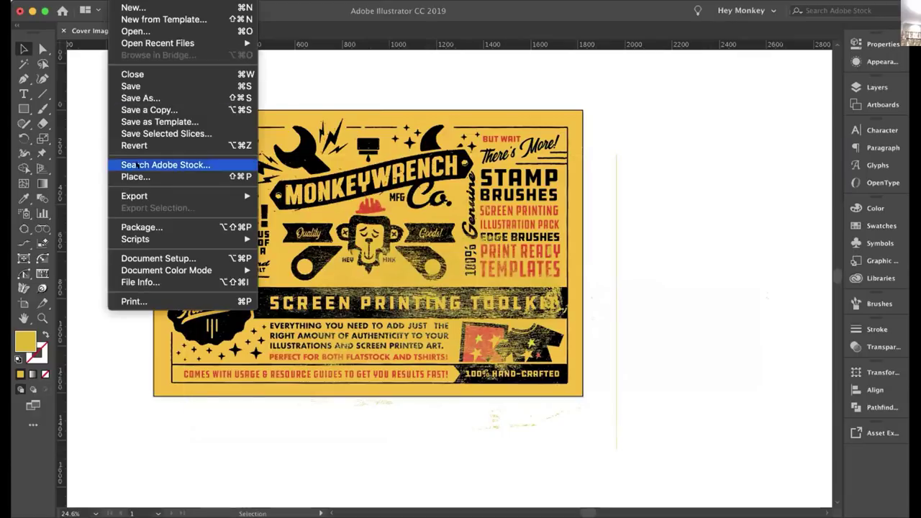
left_click(136, 176)
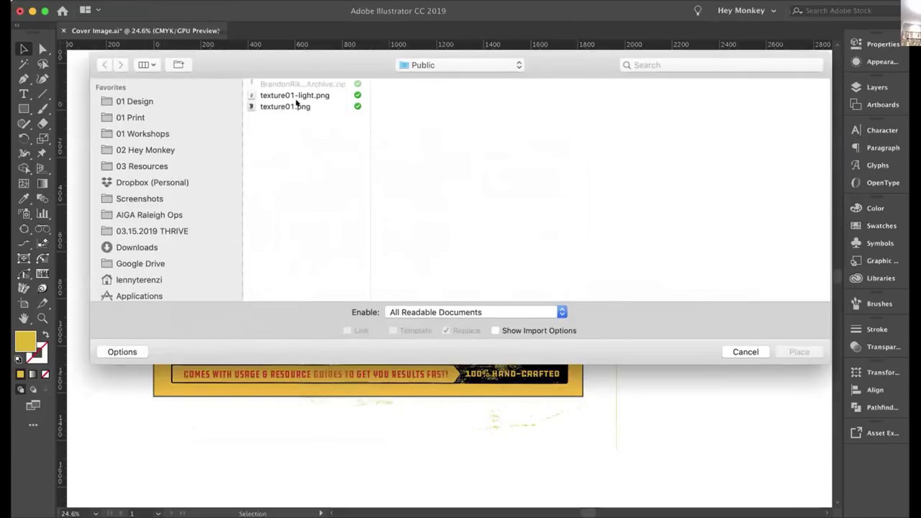
left_click(296, 105)
left_click(795, 350)
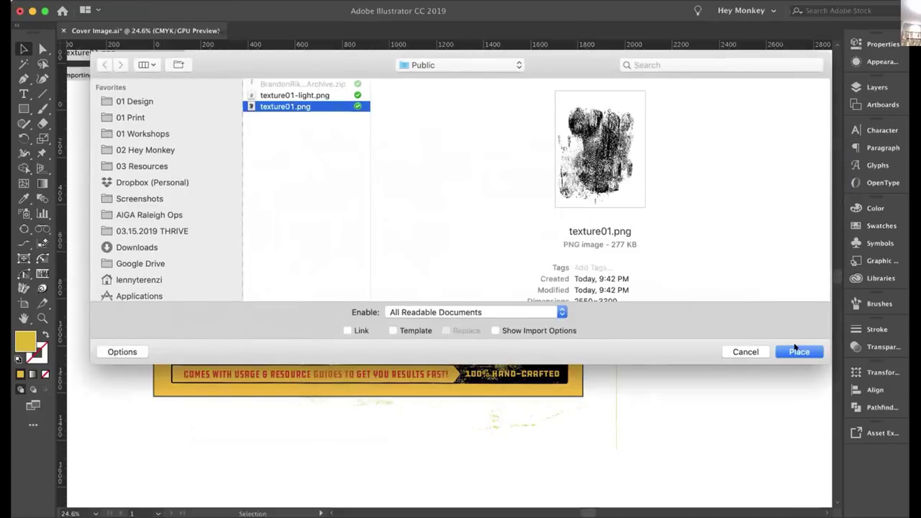
left_click(136, 95)
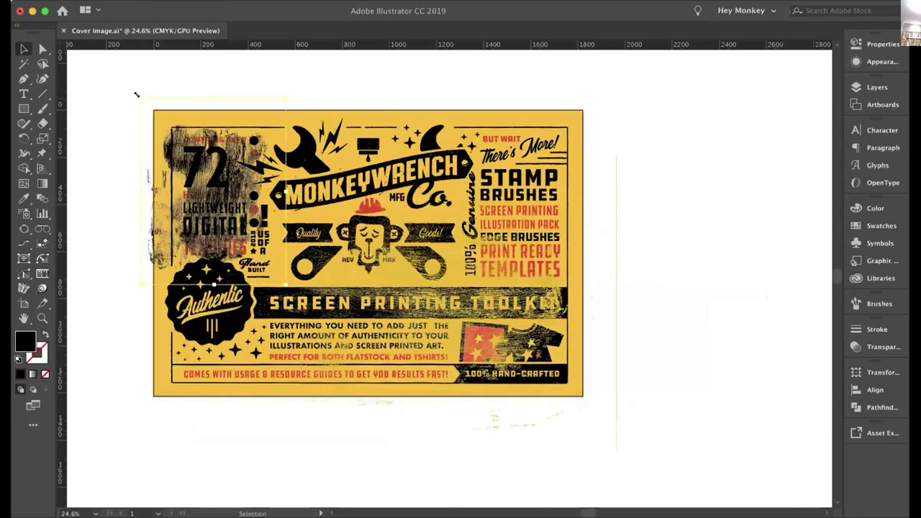
left_click_drag(287, 285, 367, 388)
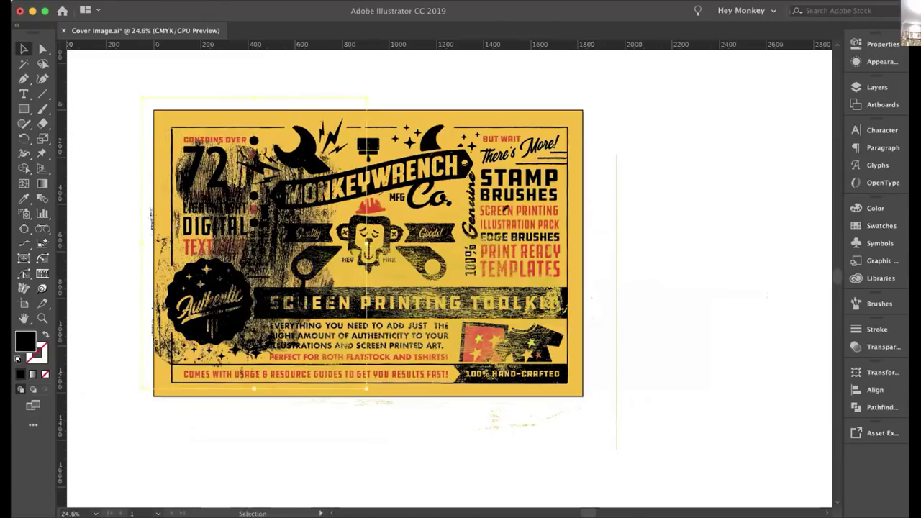
Step: Recolour the texture over the artwork's left half with the background yellow using the Eyedropper, and deselect it
key("i")
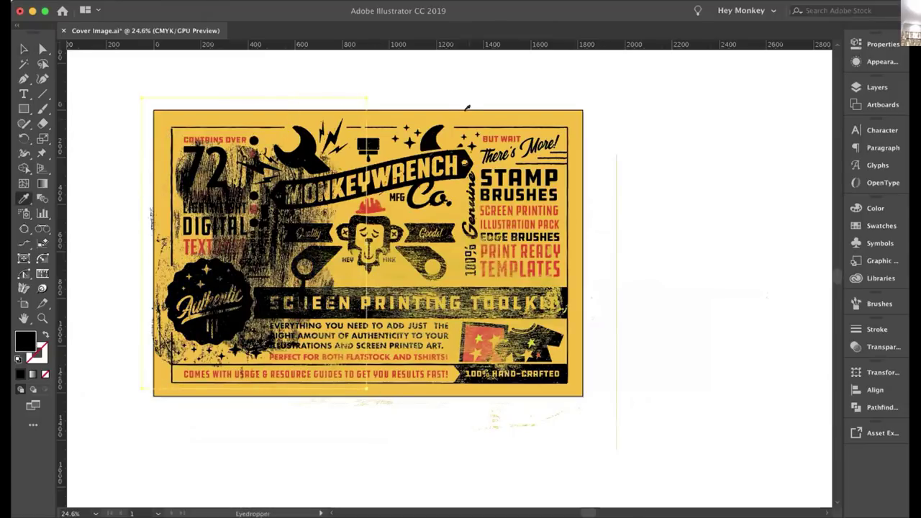
left_click(465, 108)
left_click(24, 48)
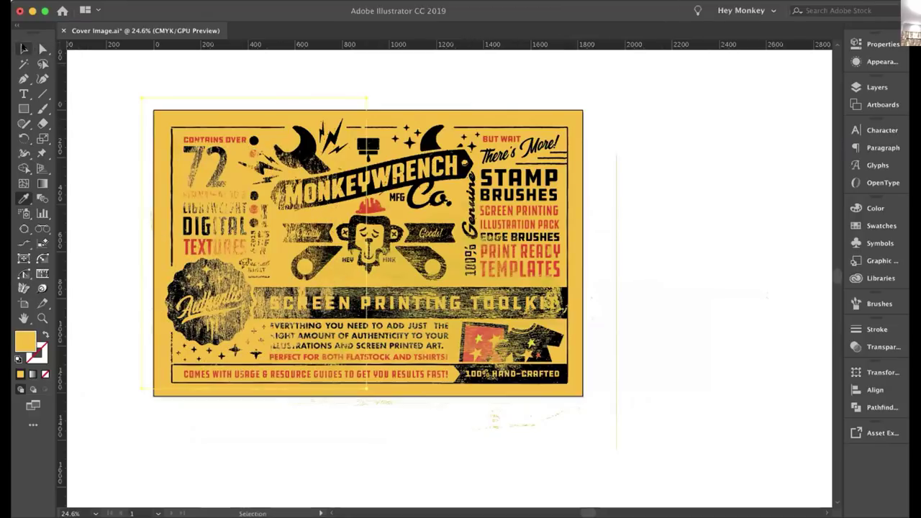
left_click(82, 83)
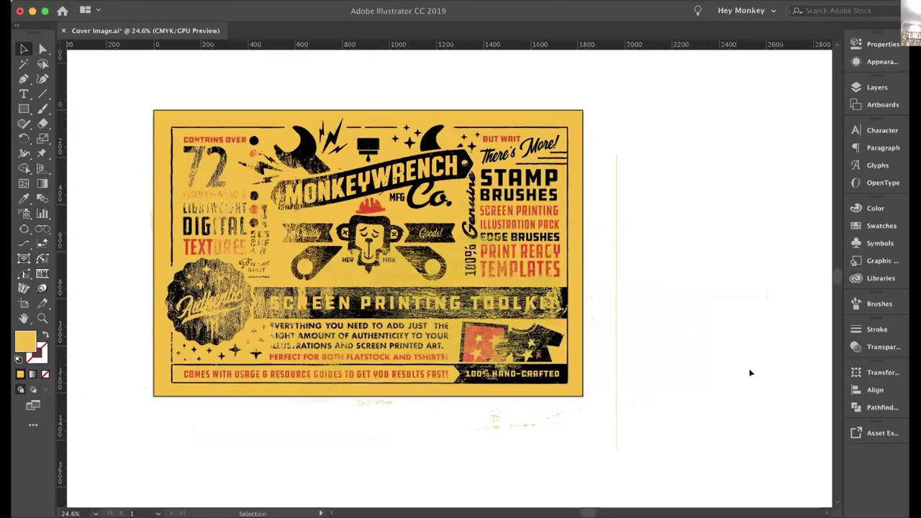
Step: Examine the distressed lettering, badge and banner across the whole artwork, both up close and at full view
scroll(463, 374, "up", 5)
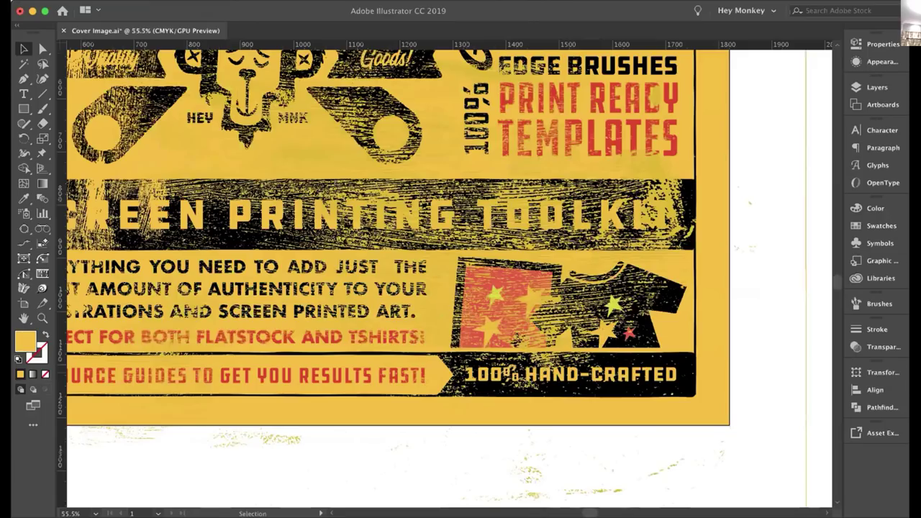
scroll(462, 374, "down", 10)
scroll(462, 374, "up", 4)
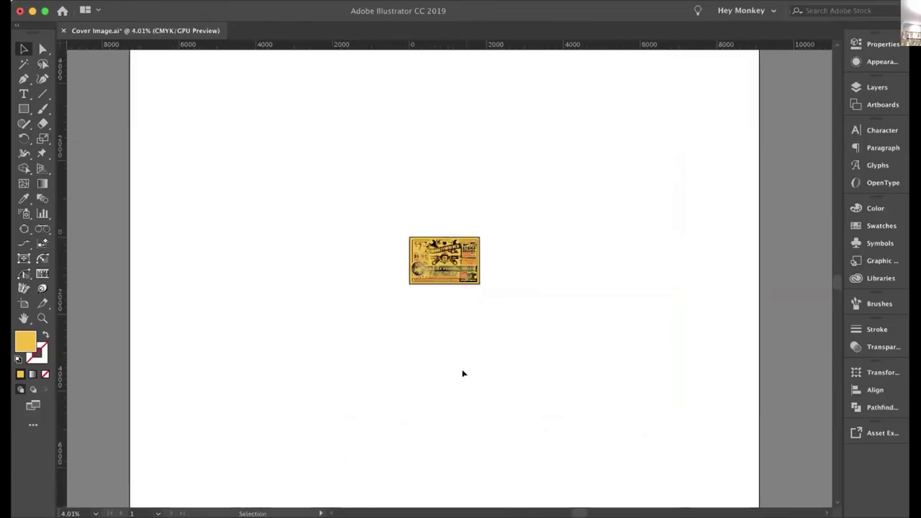
scroll(463, 374, "up", 9)
scroll(463, 373, "up", 8)
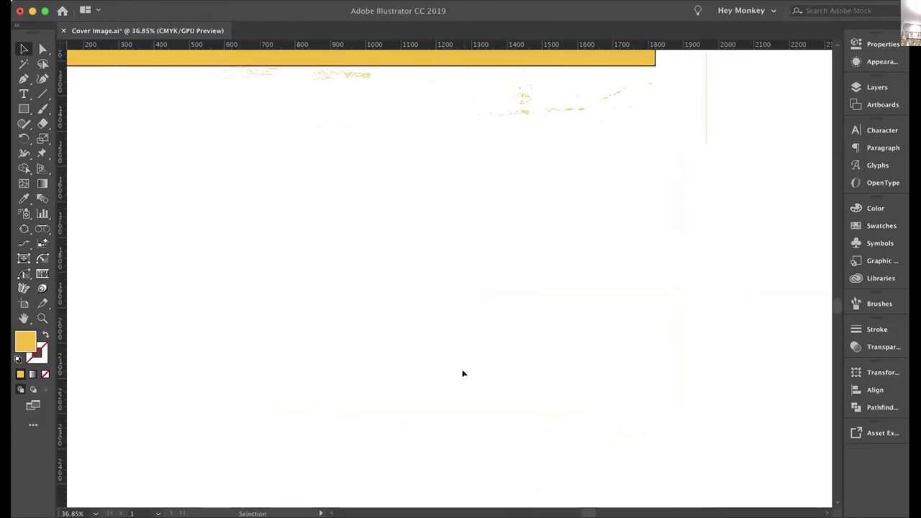
scroll(462, 362, "up", 4)
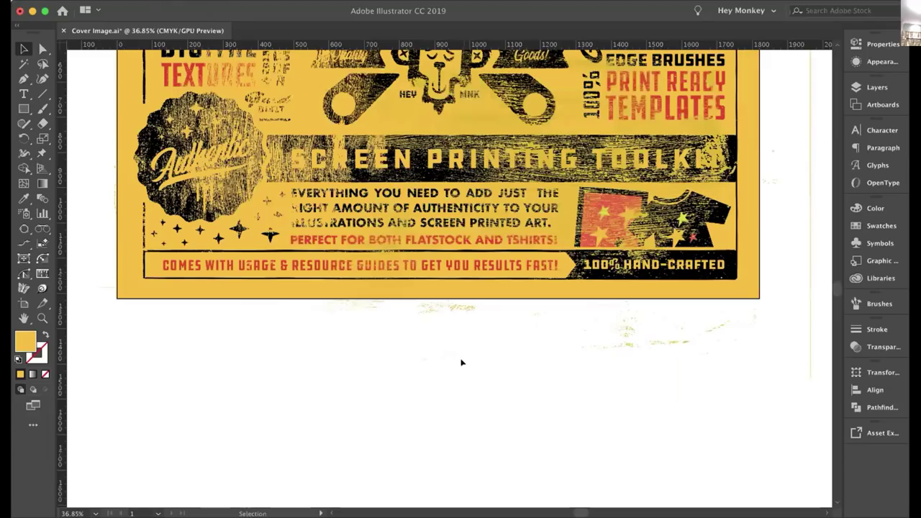
scroll(462, 362, "up", 4)
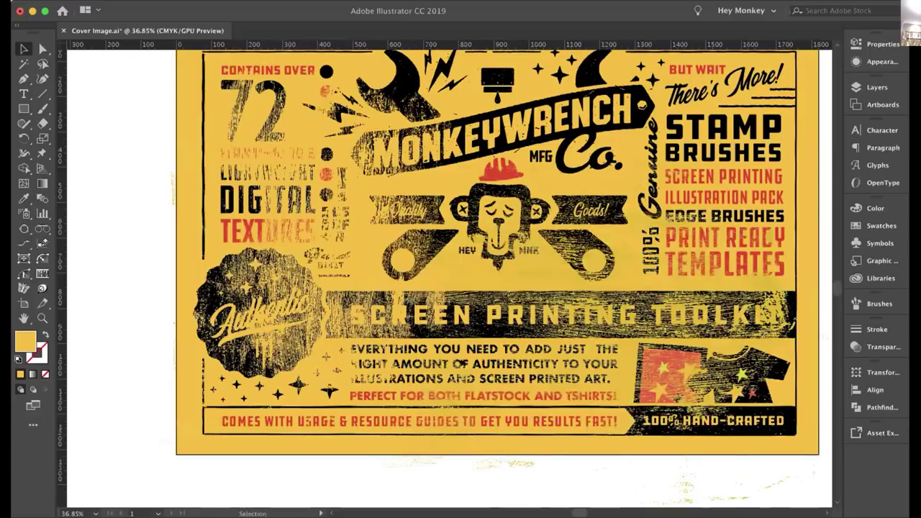
scroll(461, 362, "up", 1)
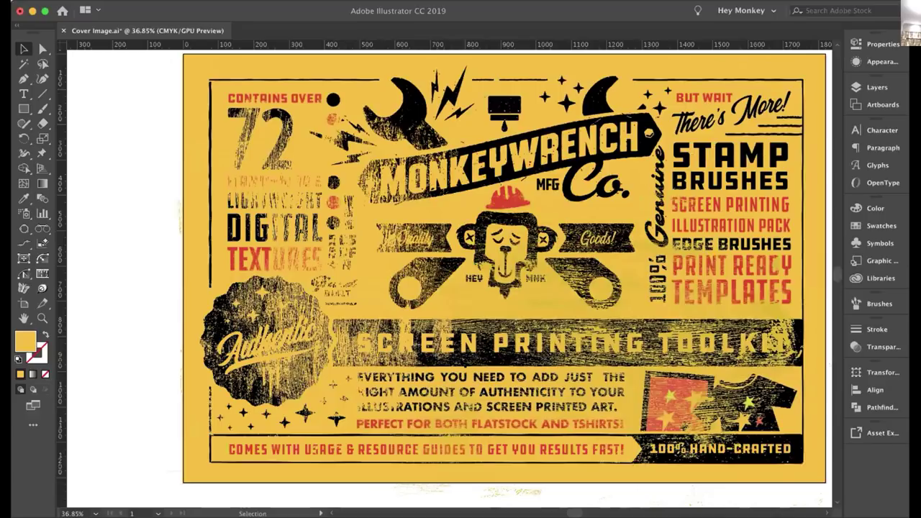
scroll(444, 274, "down", 1)
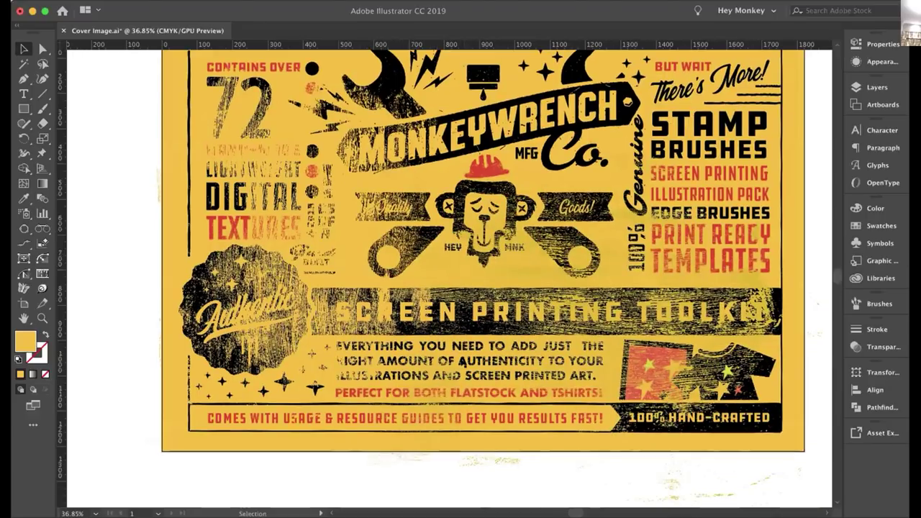
scroll(462, 359, "left", 3)
scroll(463, 360, "down", 1)
key("super+alt+0")
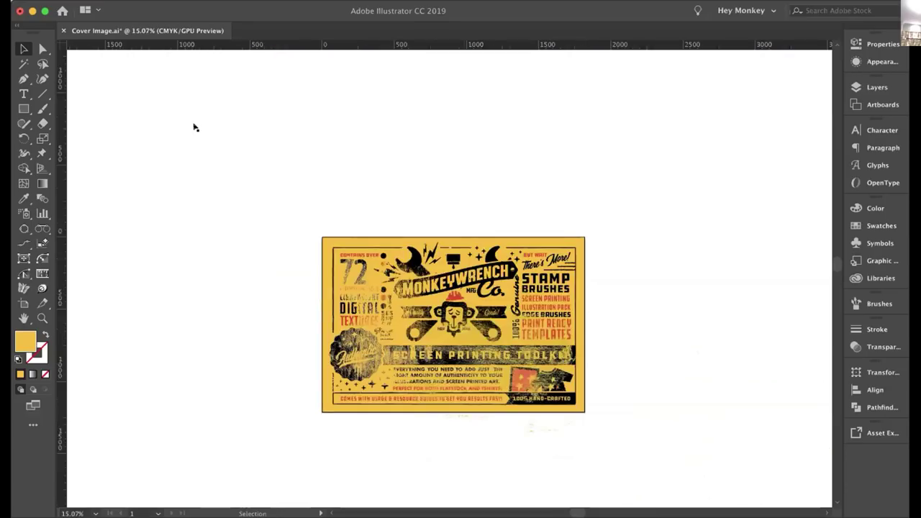
Step: Place texture02.png from the Desktop over the middle of the artwork and enlarge it to about the artwork's height
scroll(462, 362, "up", 3)
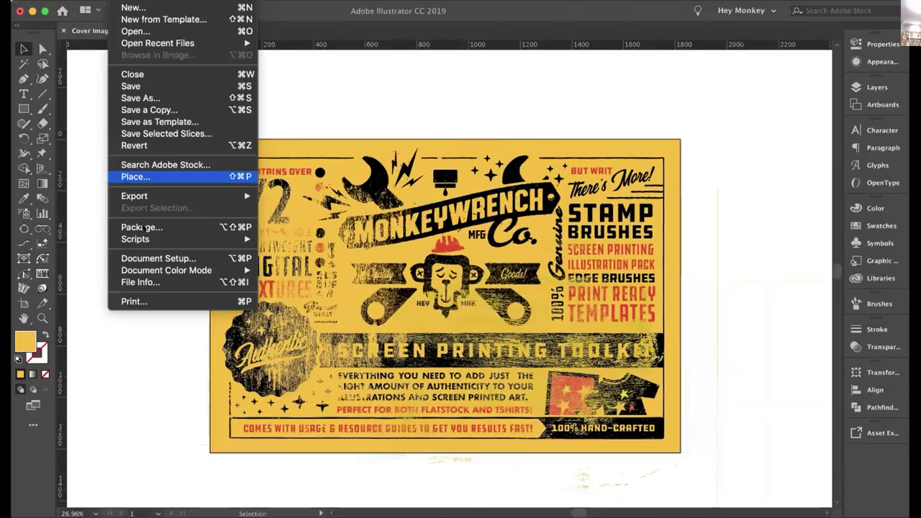
left_click(136, 176)
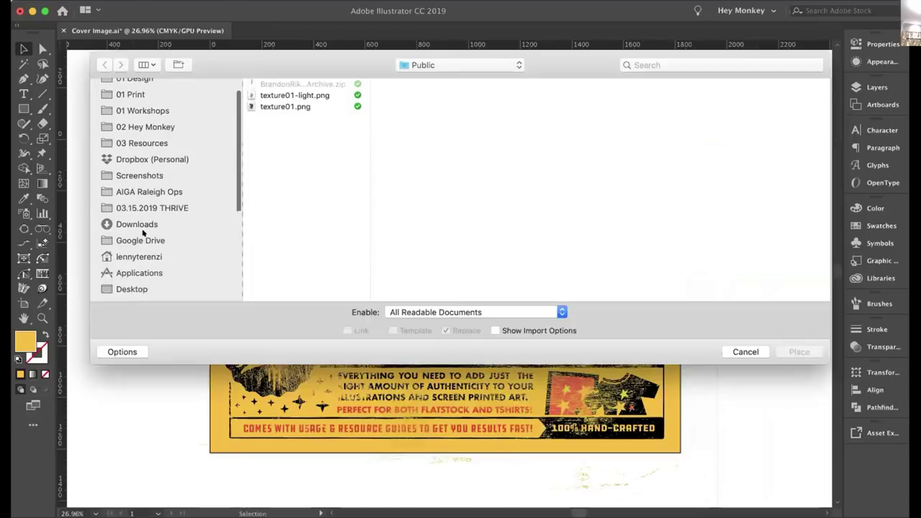
left_click(317, 141)
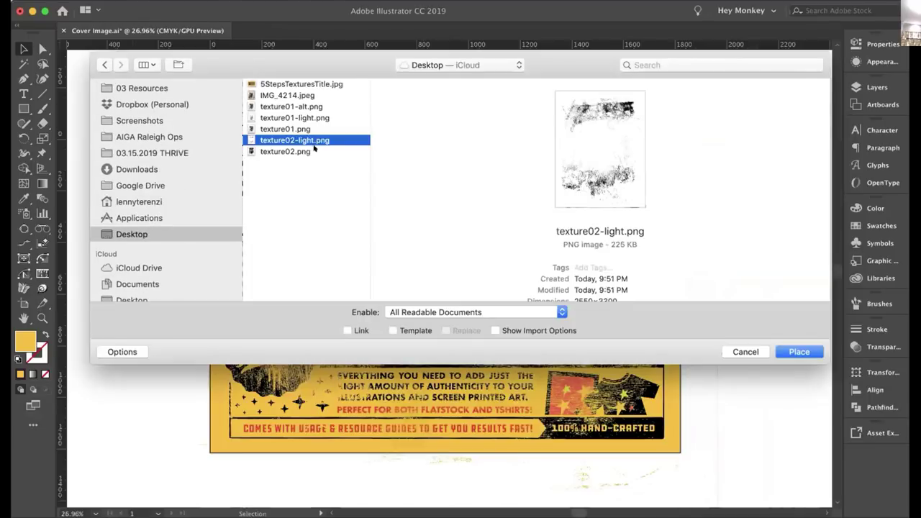
key("Down")
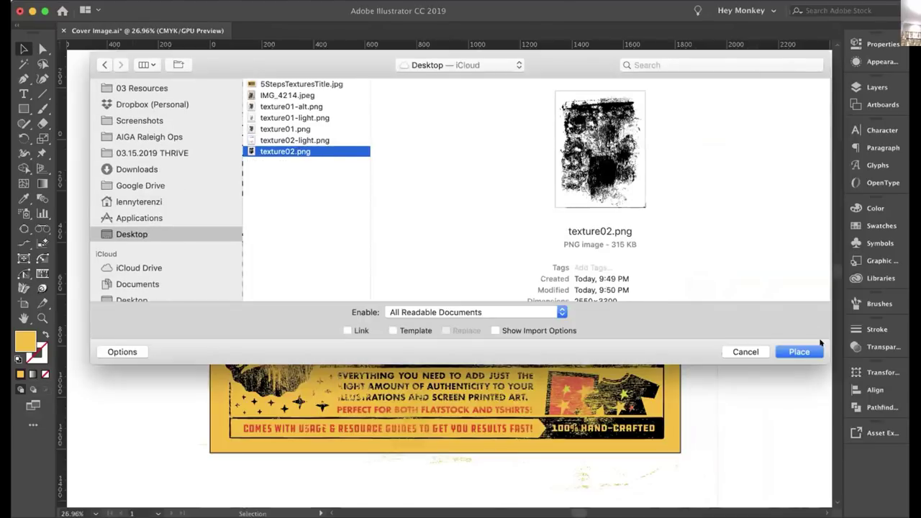
left_click(800, 350)
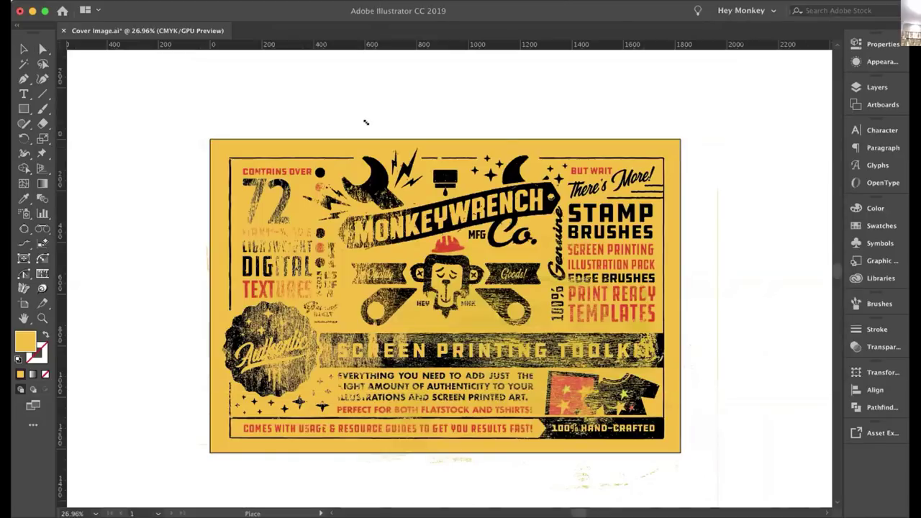
left_click(366, 122)
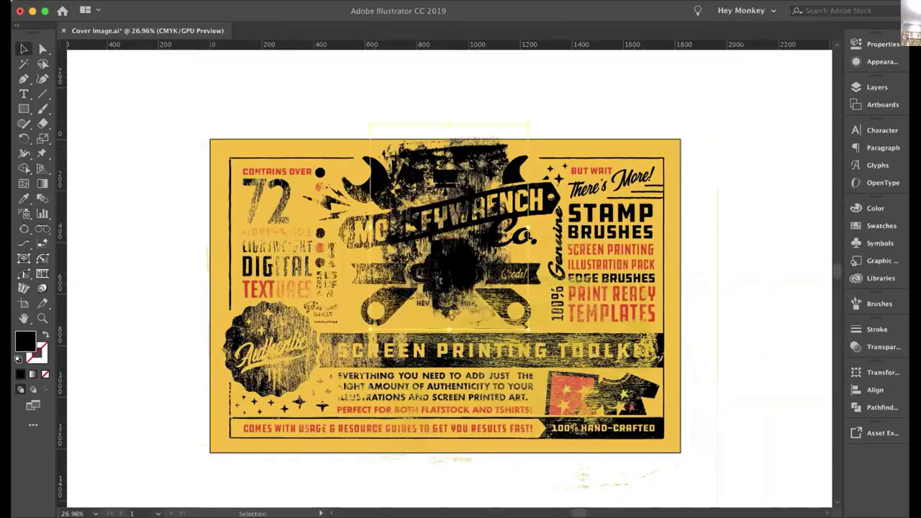
left_click_drag(607, 431, 620, 465)
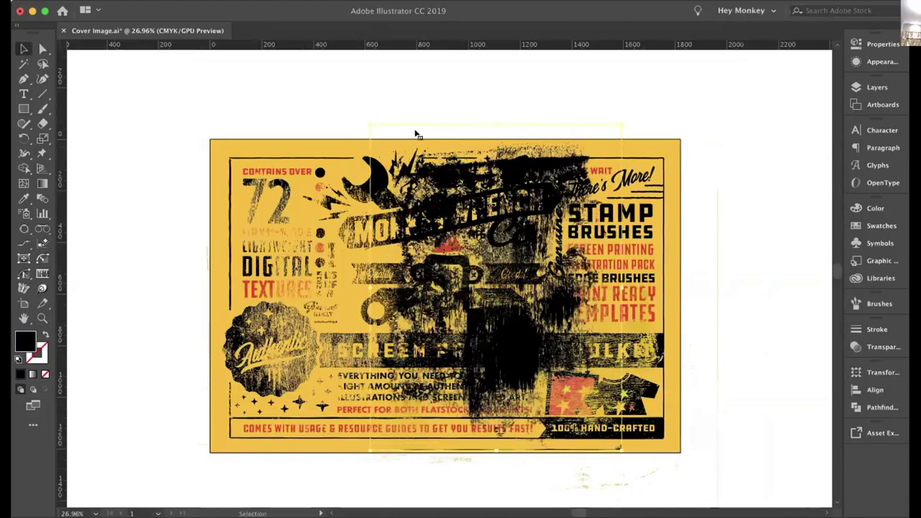
Step: Move the new texture over the artwork's right side, recolour it with the background yellow using the Eyedropper, and deselect it
left_click_drag(519, 167, 664, 298)
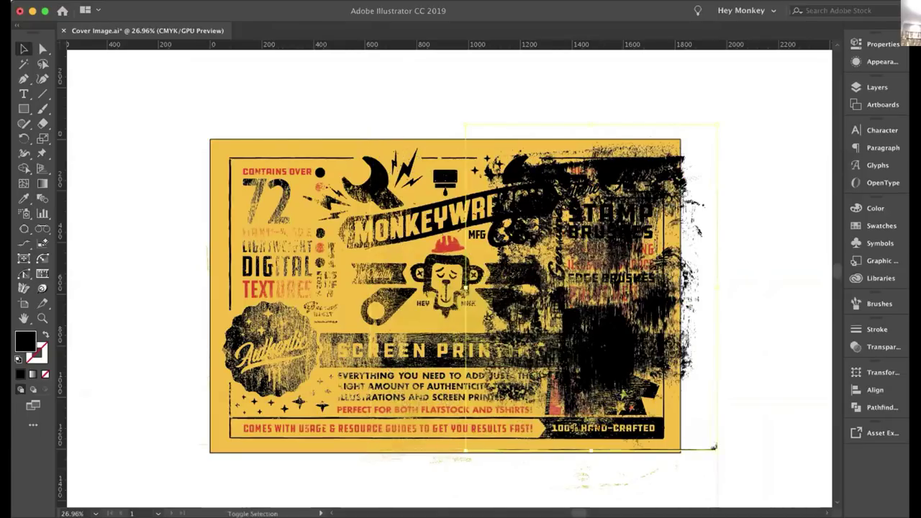
left_click_drag(543, 324, 526, 324)
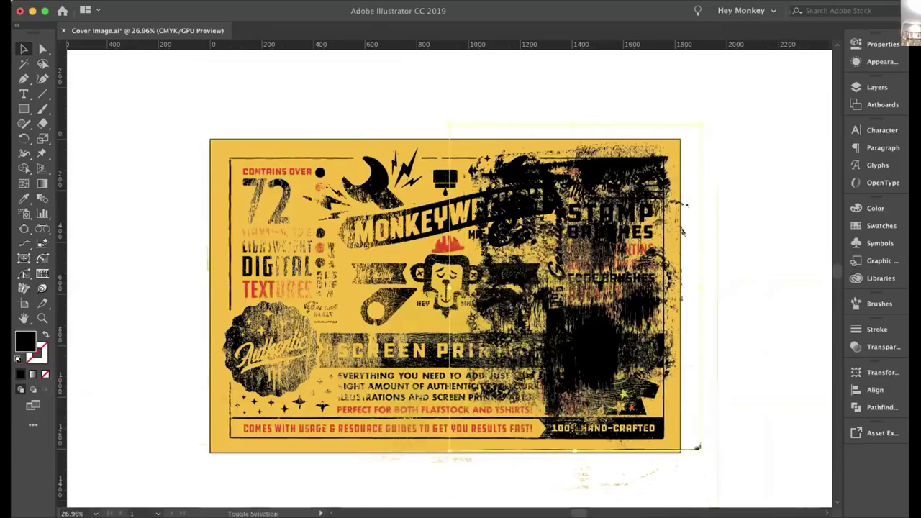
key("i")
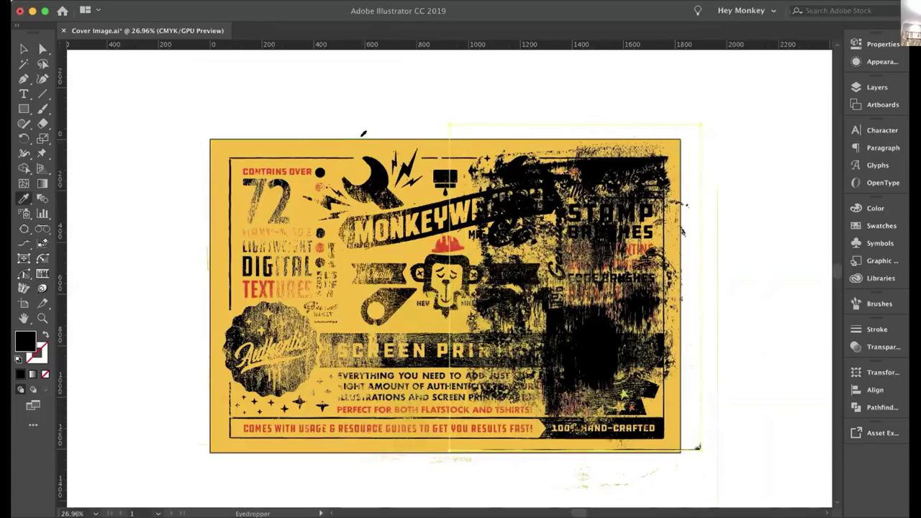
left_click(362, 143)
key("v")
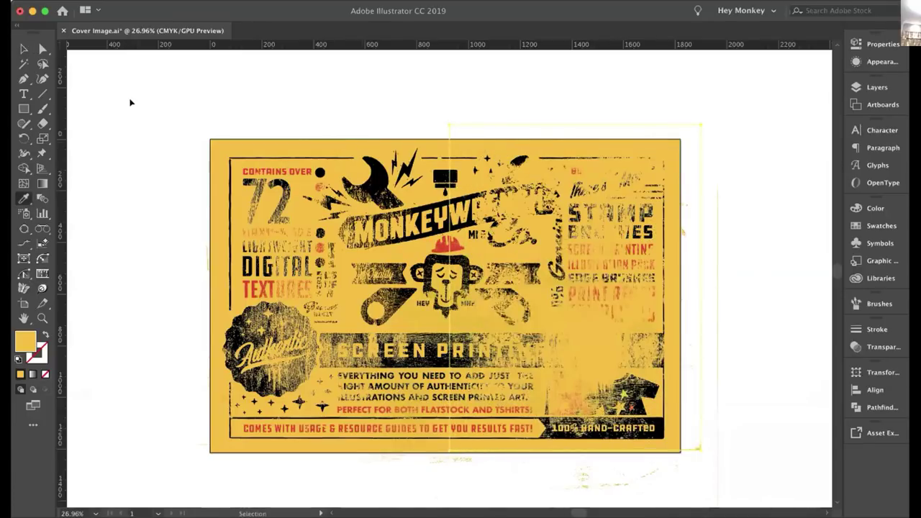
left_click(754, 195)
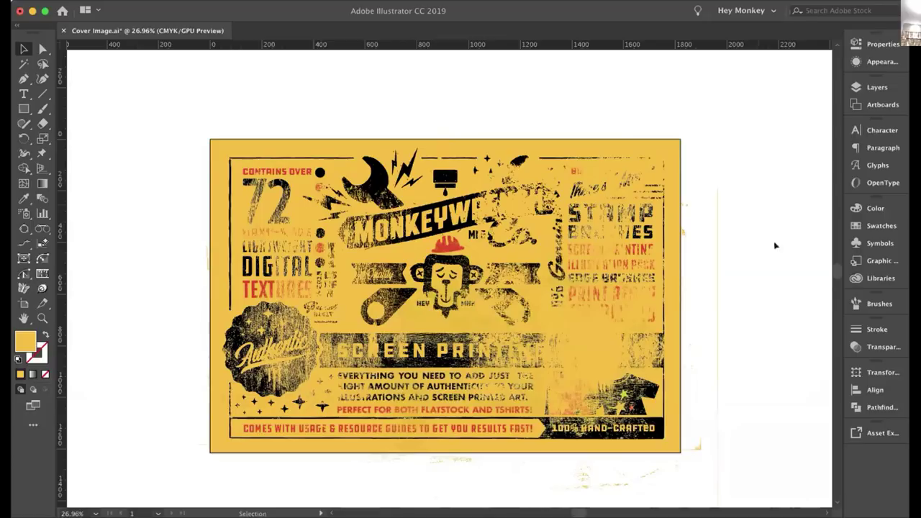
Step: Examine how the heavier texture wears away the title, the right-hand text and the T-shirt illustration
scroll(412, 263, "up", 1)
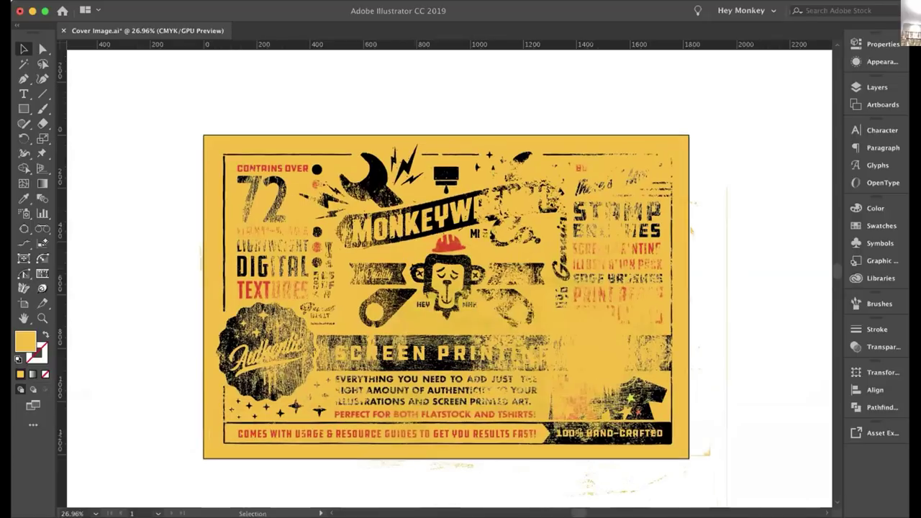
scroll(414, 257, "up", 3)
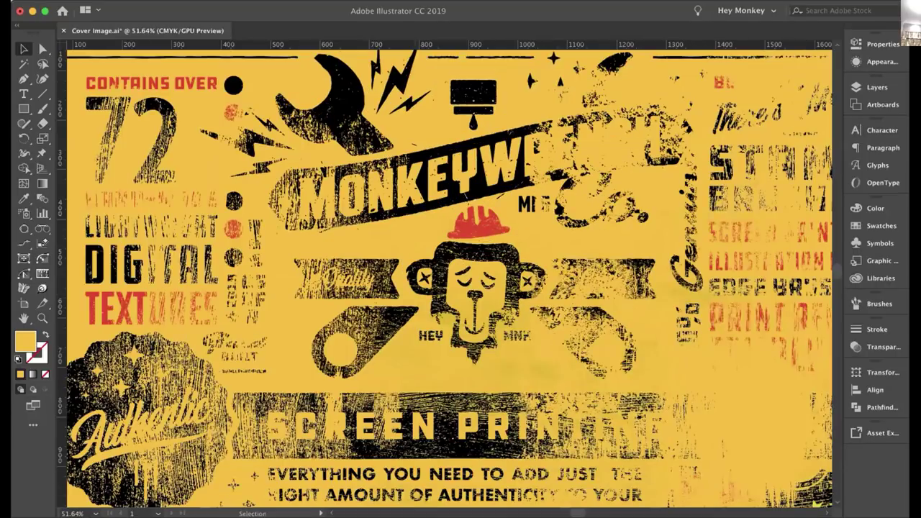
scroll(432, 267, "down", 8)
scroll(416, 267, "up", 5)
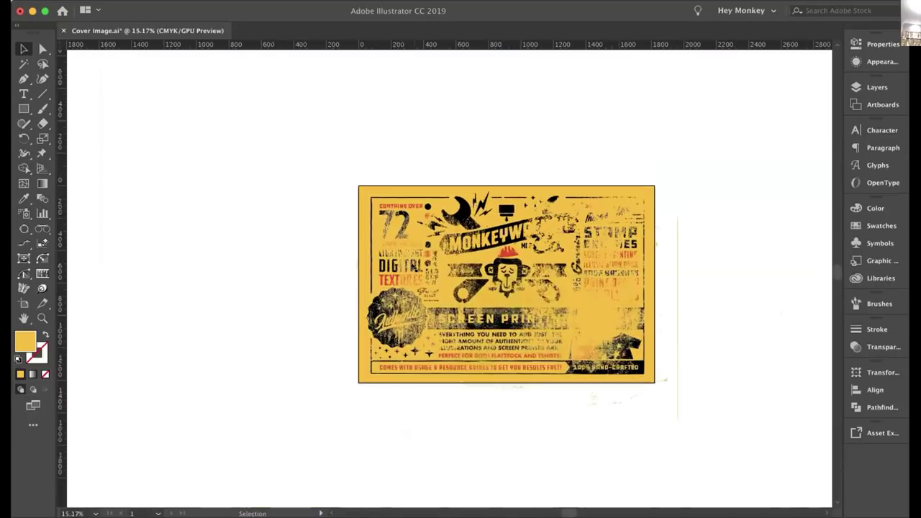
scroll(418, 267, "up", 1)
scroll(420, 277, "up", 2)
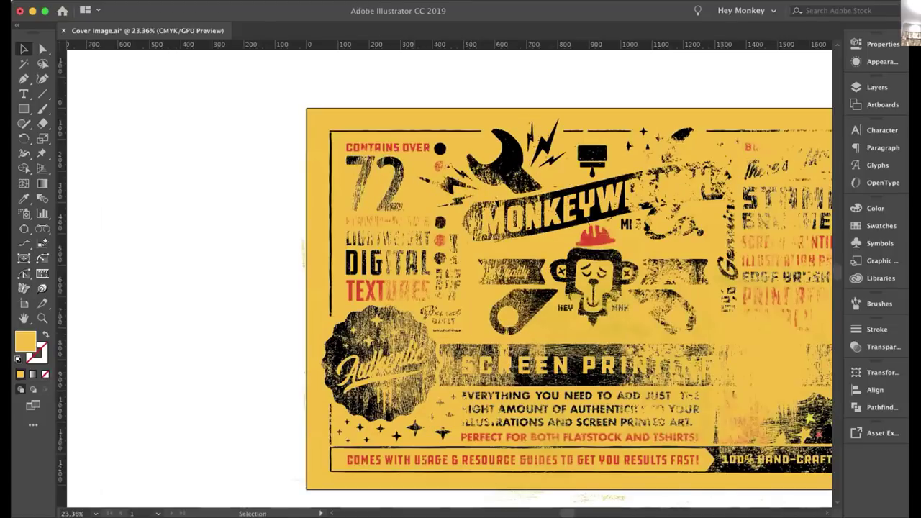
scroll(420, 270, "down", 4)
scroll(410, 263, "up", 5)
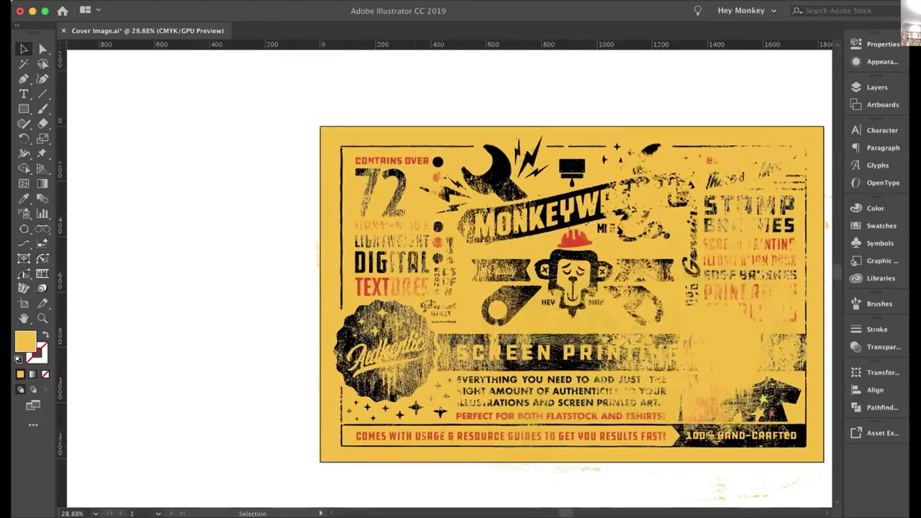
scroll(413, 267, "down", 2)
scroll(414, 266, "right", 3)
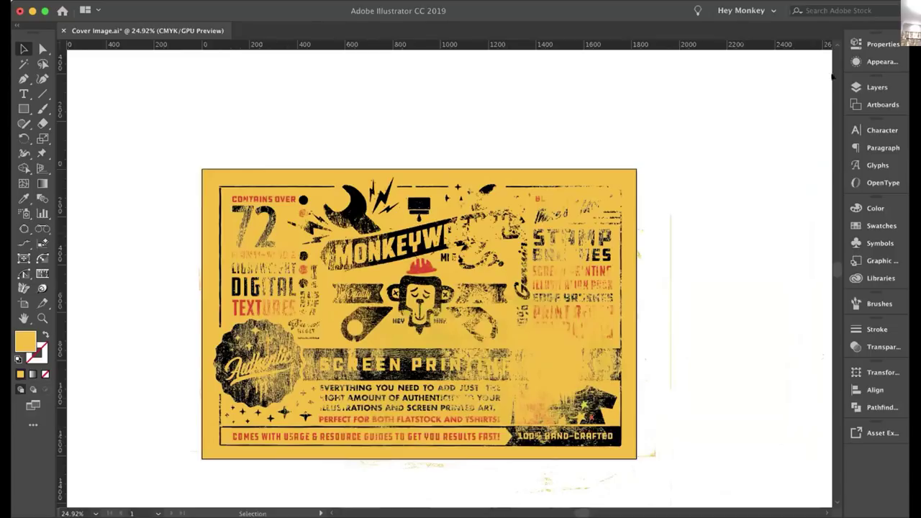
Step: Compare the artwork with and without its textures by toggling Layer 7's visibility, leave the layer shown, and inspect the distressed title closely
left_click(859, 85)
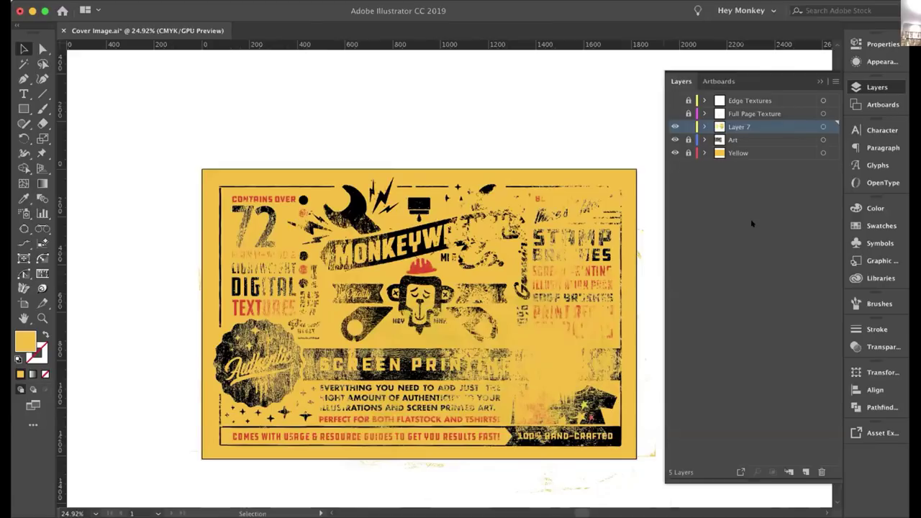
left_click(674, 127)
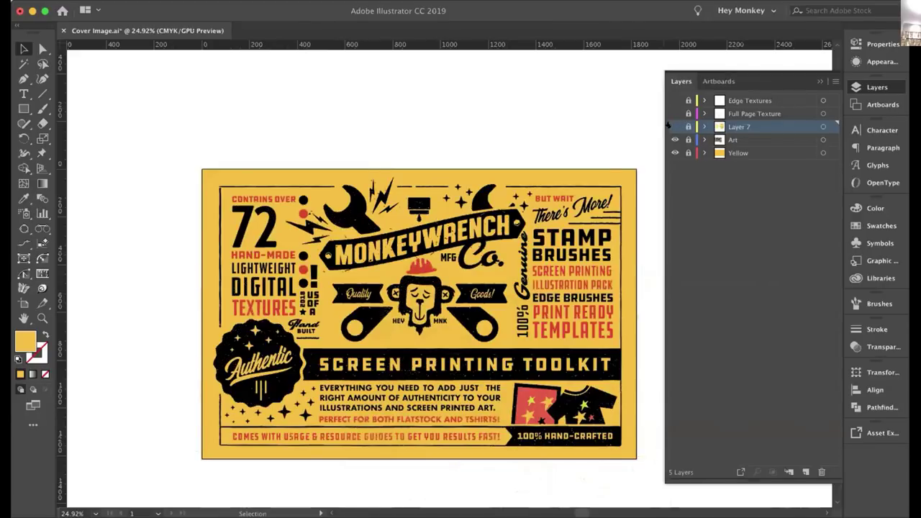
left_click(675, 127)
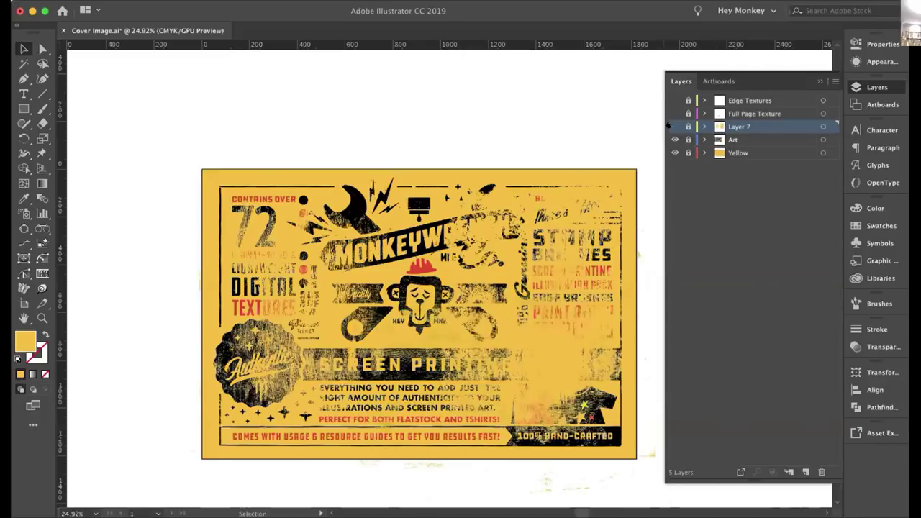
left_click(669, 126)
left_click(670, 126)
left_click(669, 126)
left_click(668, 125)
left_click(674, 126)
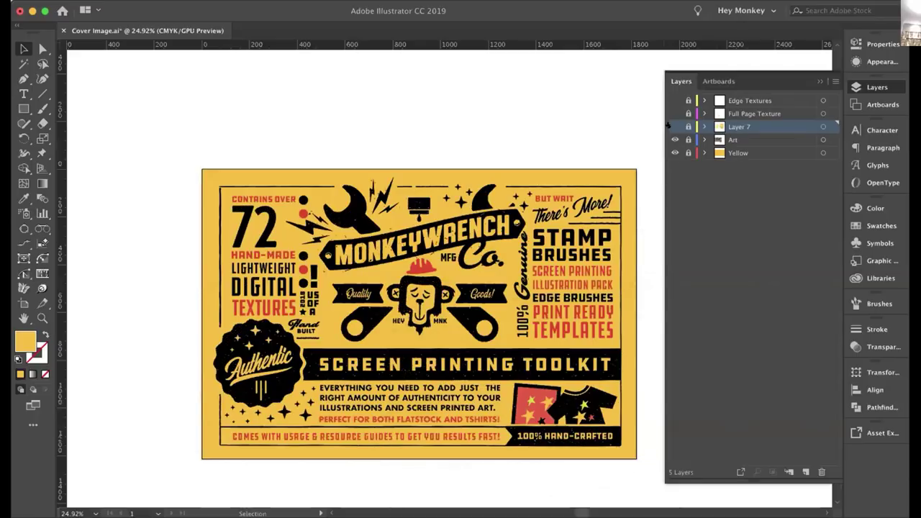
left_click(674, 127)
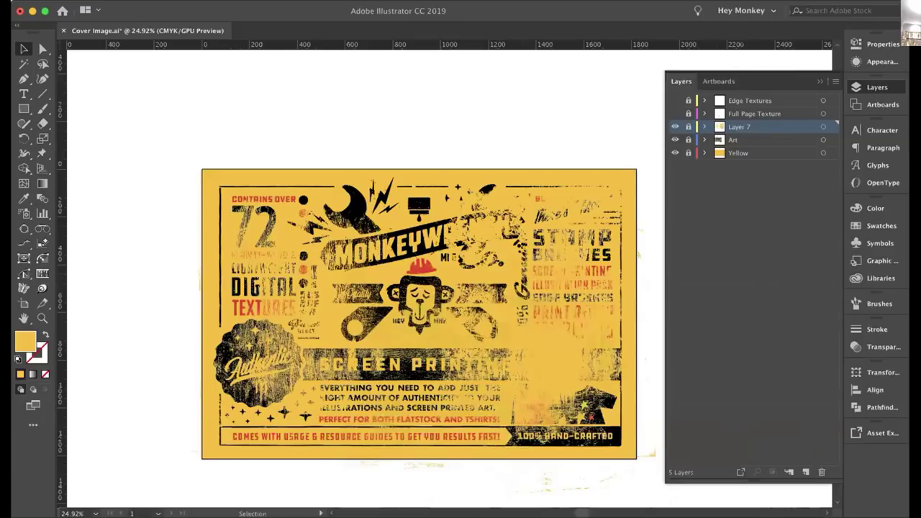
scroll(525, 264, "up", 1)
scroll(527, 281, "up", 3)
scroll(576, 250, "up", 1)
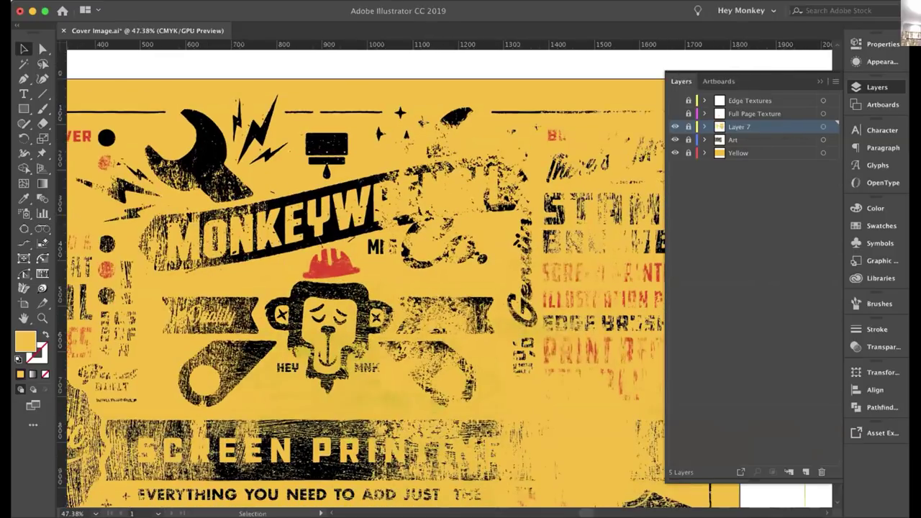
Step: Inspect the distressed title and Co. lettering up close, and compare them with the texture effect across the whole artwork
scroll(525, 243, "up", 4)
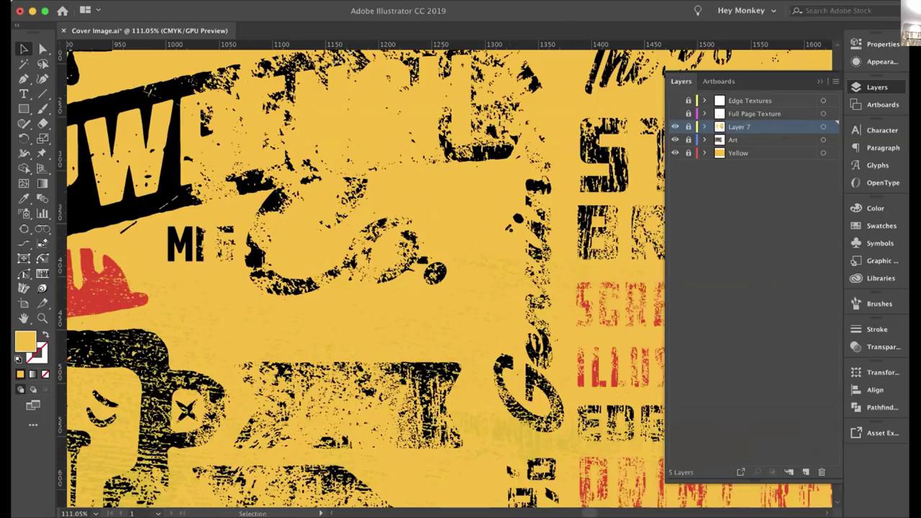
scroll(558, 193, "up", 1)
scroll(509, 235, "up", 8)
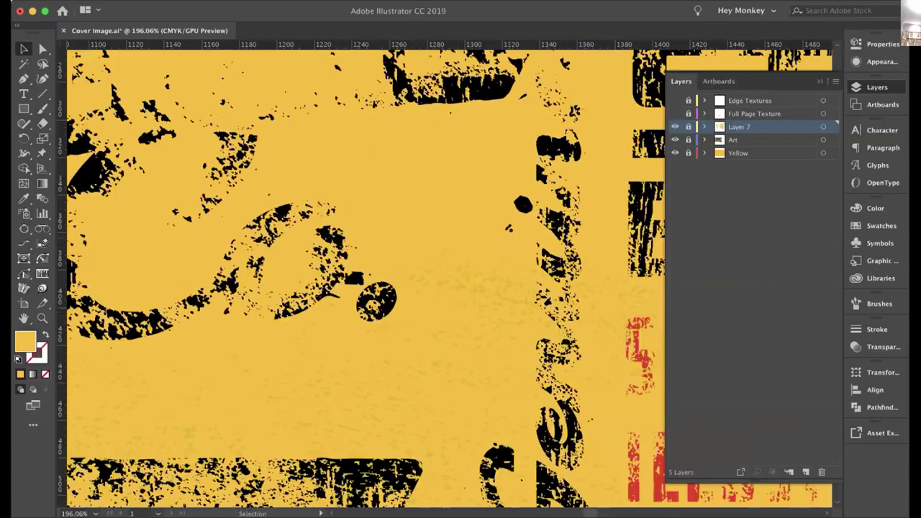
scroll(509, 235, "down", 8)
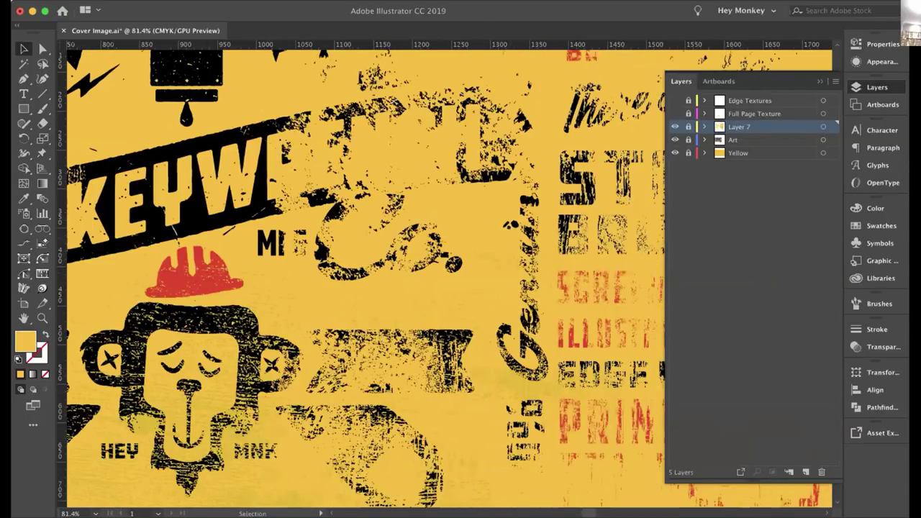
scroll(509, 234, "down", 2)
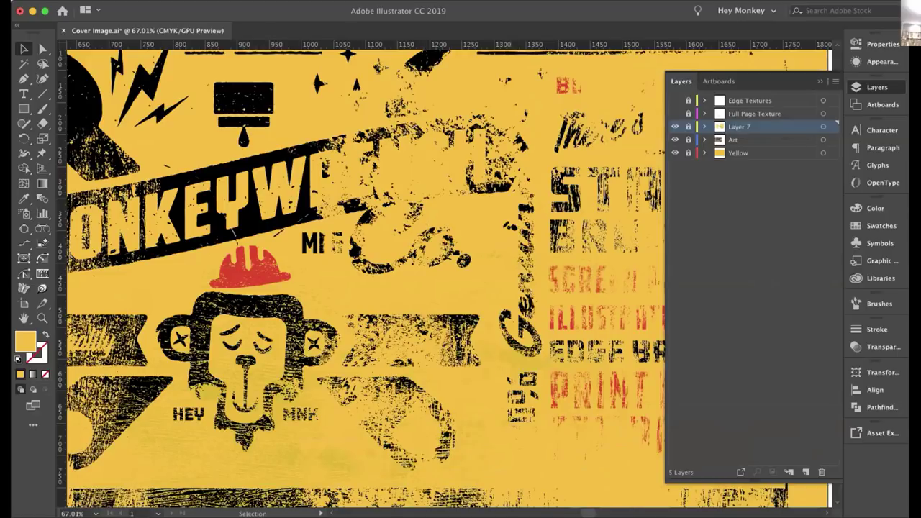
scroll(509, 235, "down", 5)
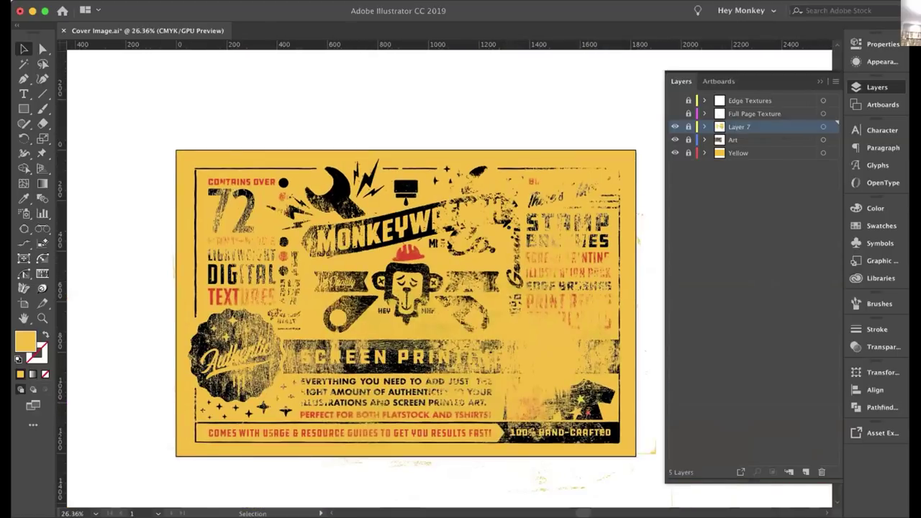
scroll(522, 288, "up", 1)
scroll(603, 431, "up", 1)
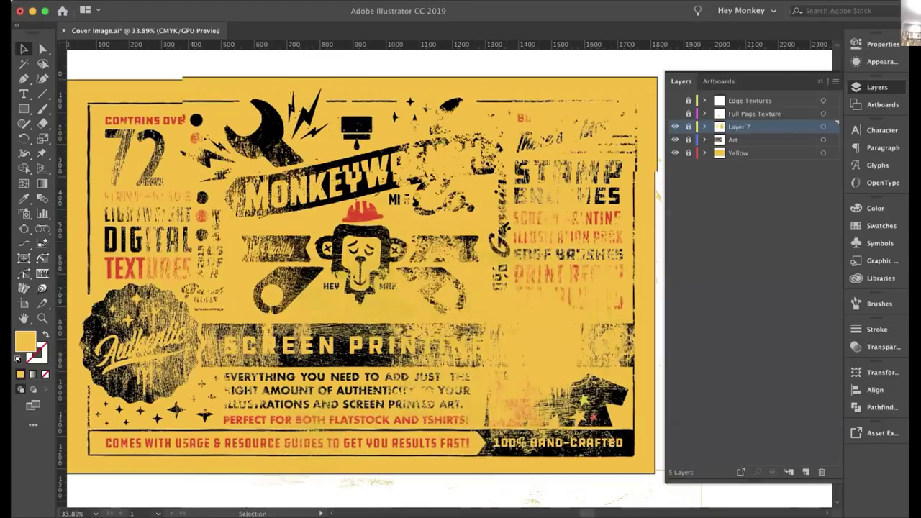
scroll(503, 237, "down", 1)
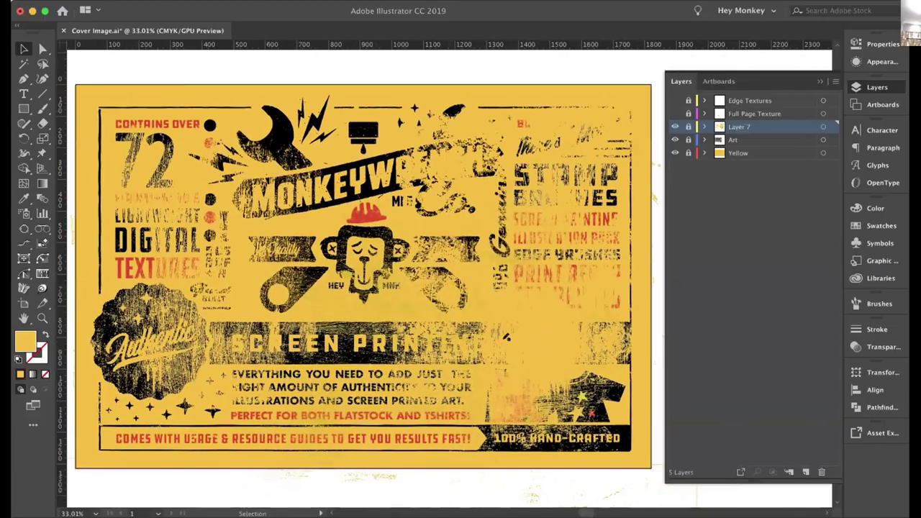
Step: Examine the worn SCREEN PRINTING banner and surrounding text up close and in the full artwork view
scroll(528, 327, "up", 1)
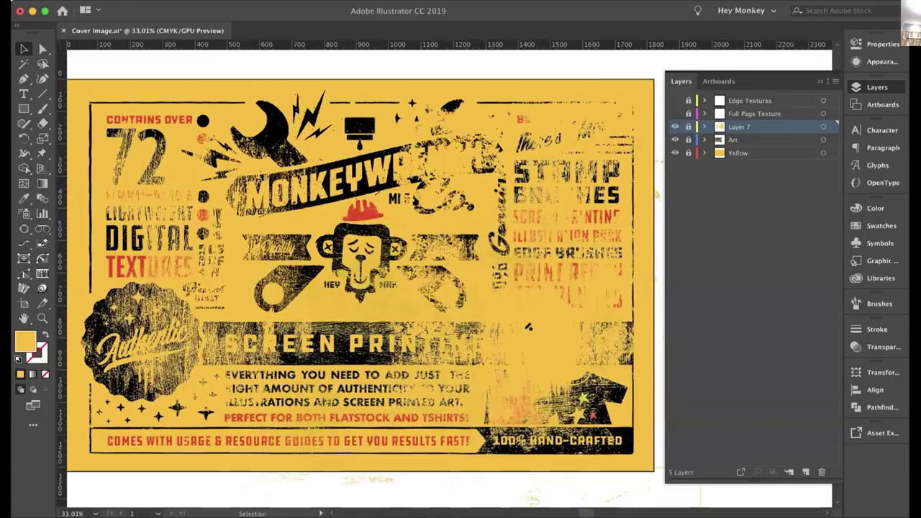
scroll(528, 327, "up", 1)
scroll(527, 327, "up", 3)
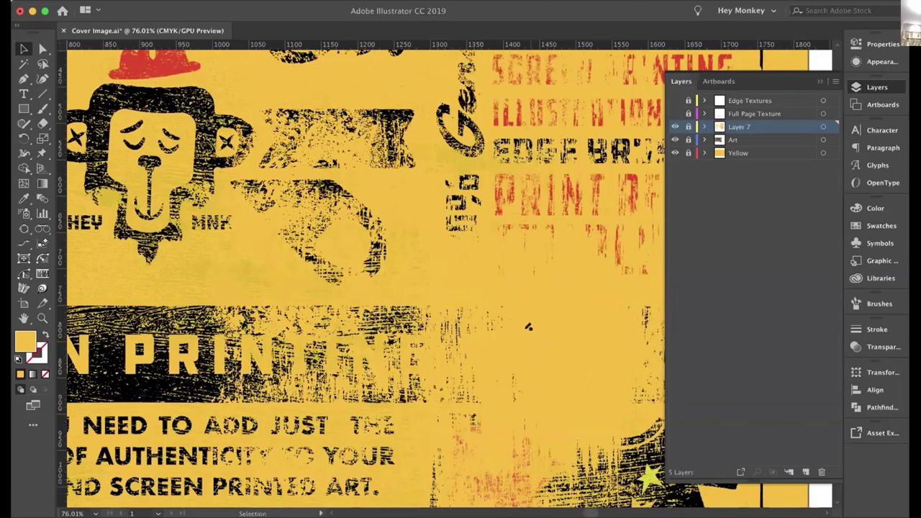
scroll(527, 327, "down", 1)
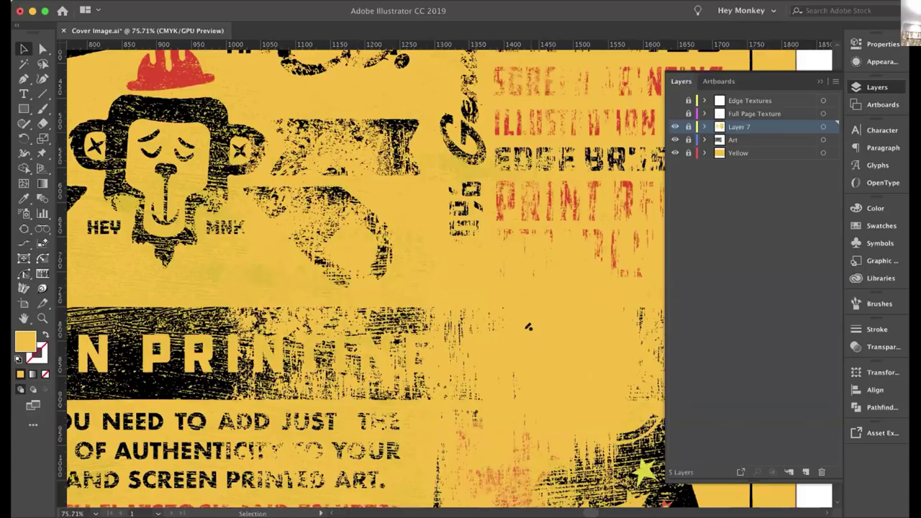
scroll(527, 327, "down", 5)
scroll(528, 327, "up", 3)
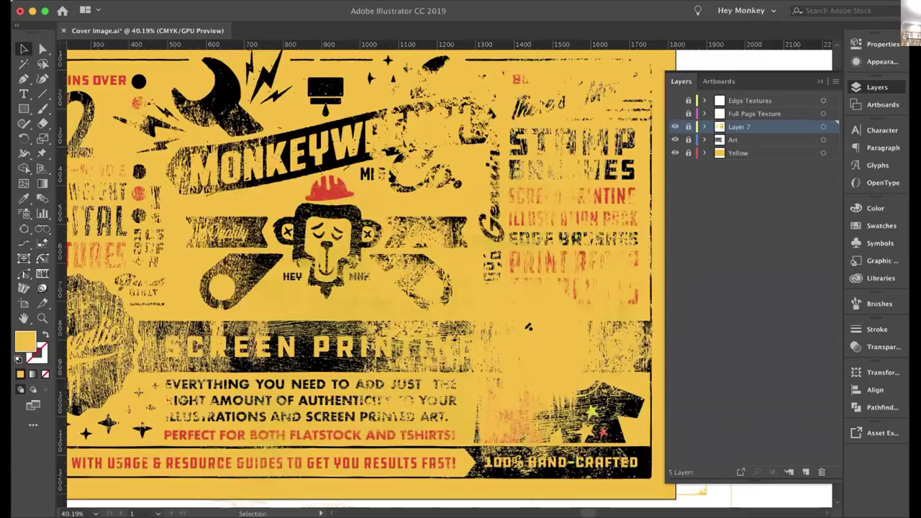
scroll(527, 327, "down", 3)
scroll(529, 328, "down", 1)
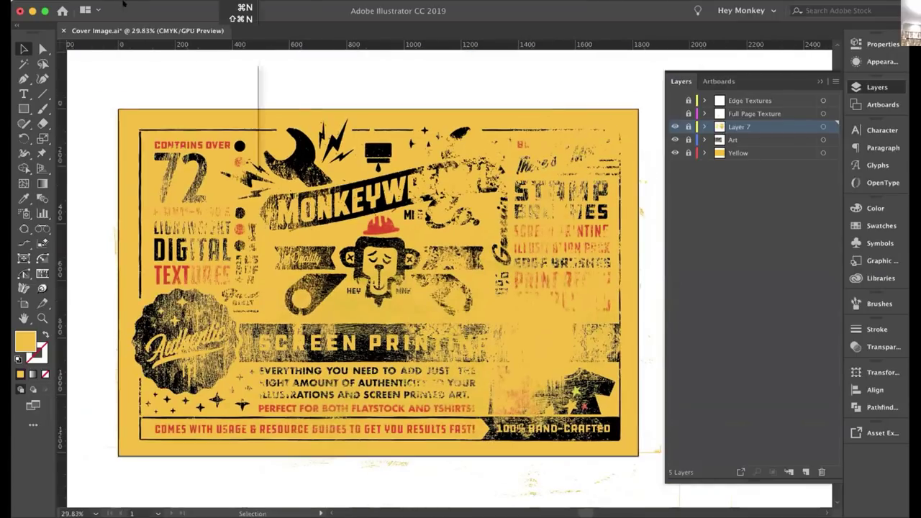
Step: Review the document's general print settings and close them without printing
left_click(124, 5)
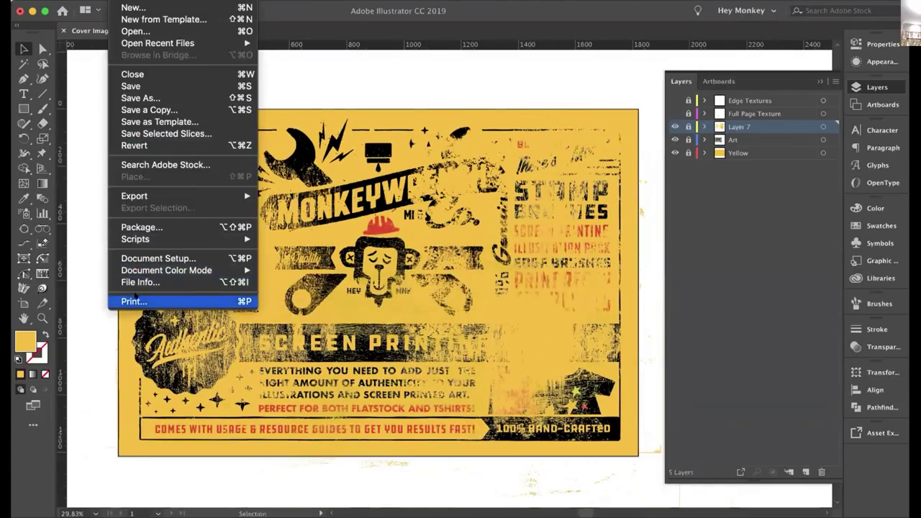
left_click(134, 301)
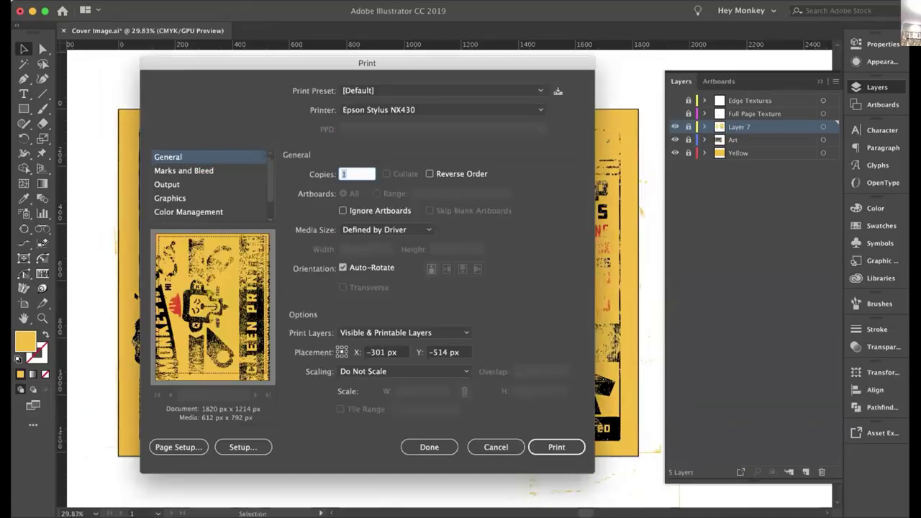
left_click(496, 442)
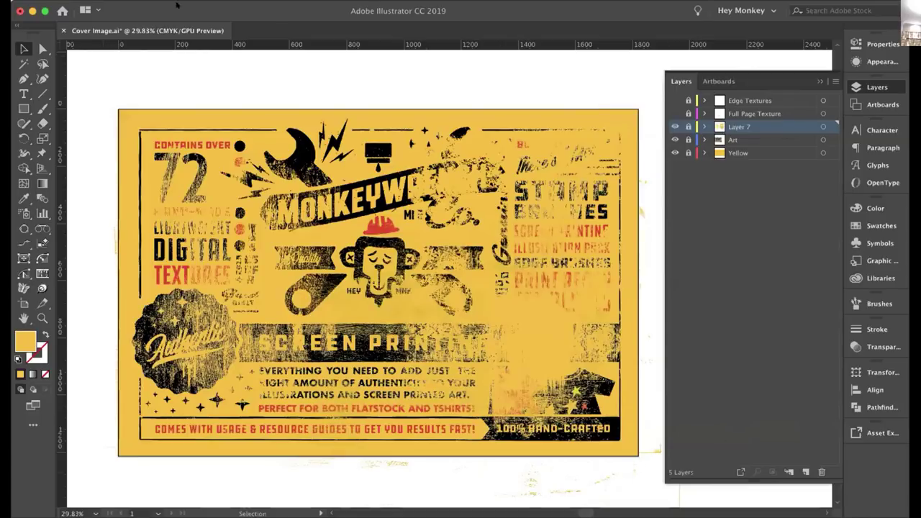
left_click(121, 1)
left_click(442, 85)
Step: Inspect the texture detail on the monkey, the Quality ribbon and the wrench, and check the whole artwork again
scroll(322, 295, "up", 1)
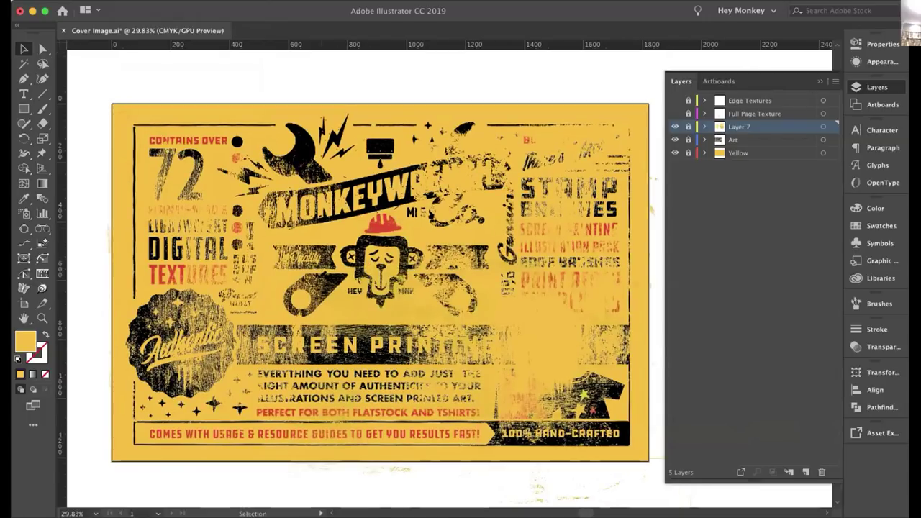
scroll(318, 290, "up", 5)
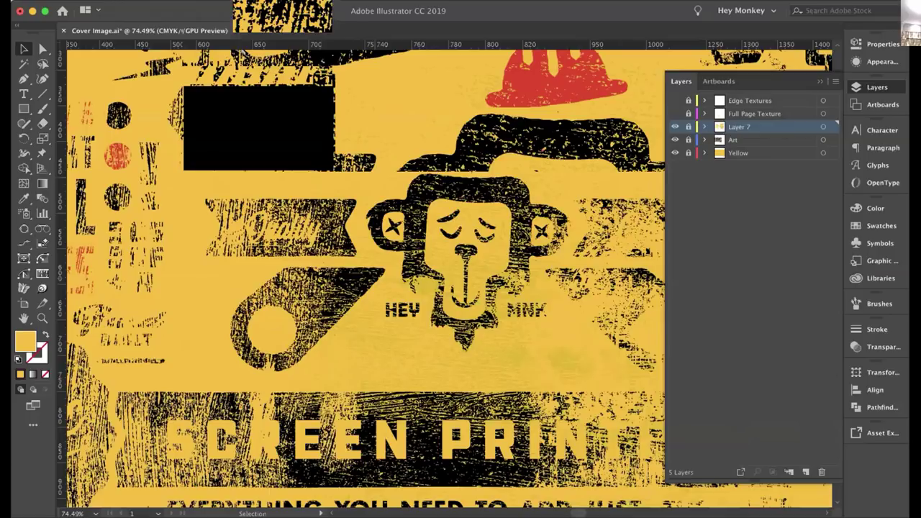
scroll(323, 277, "up", 3)
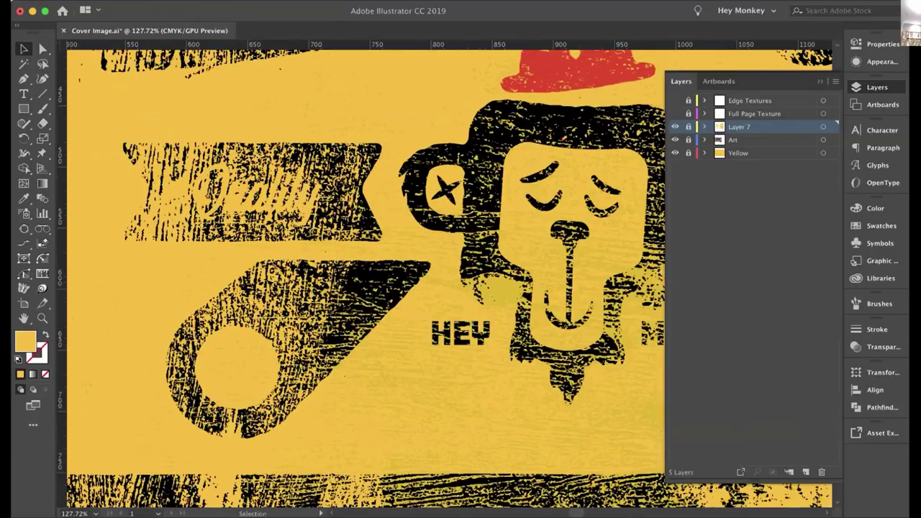
scroll(322, 277, "down", 2)
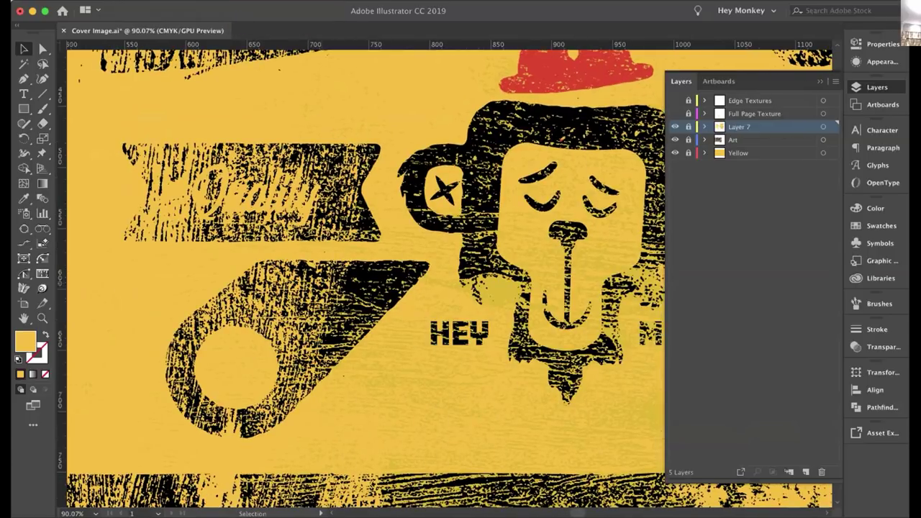
scroll(331, 280, "up", 2)
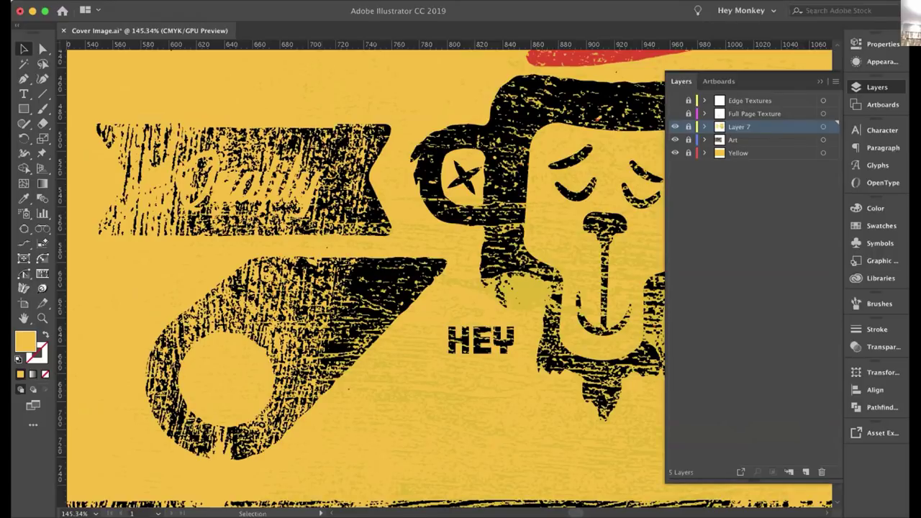
scroll(313, 276, "down", 10)
scroll(314, 275, "up", 1)
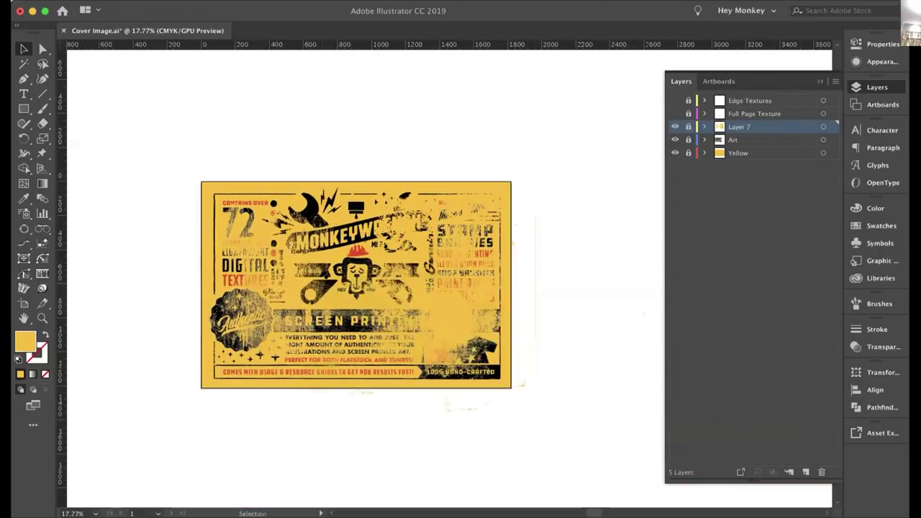
scroll(356, 285, "up", 1)
scroll(356, 285, "left", 1)
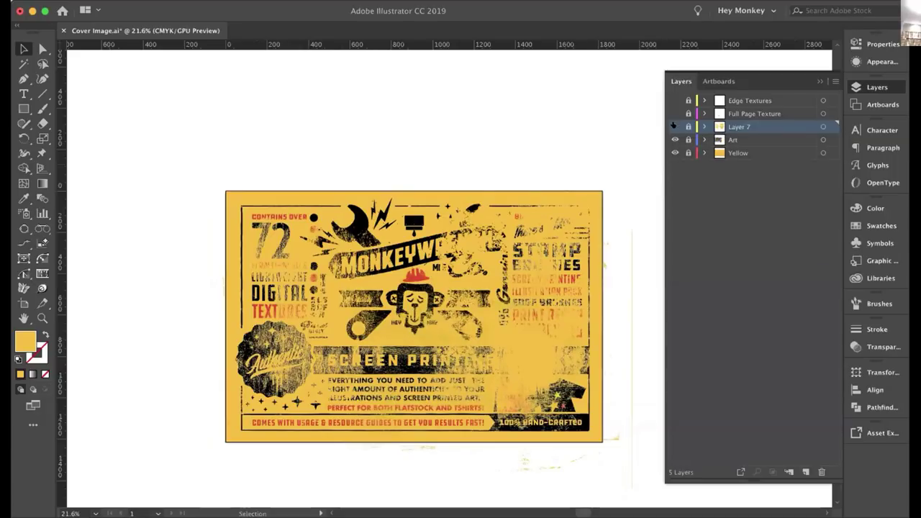
Step: Compare the artwork with and without Layer 7, leave that layer hidden, and add a new layer above it
left_click(674, 127)
left_click(673, 127)
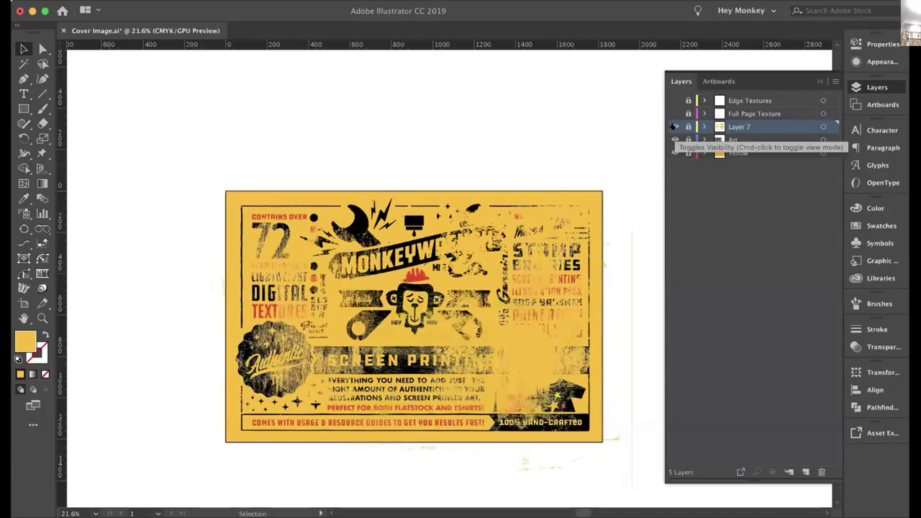
left_click(672, 127)
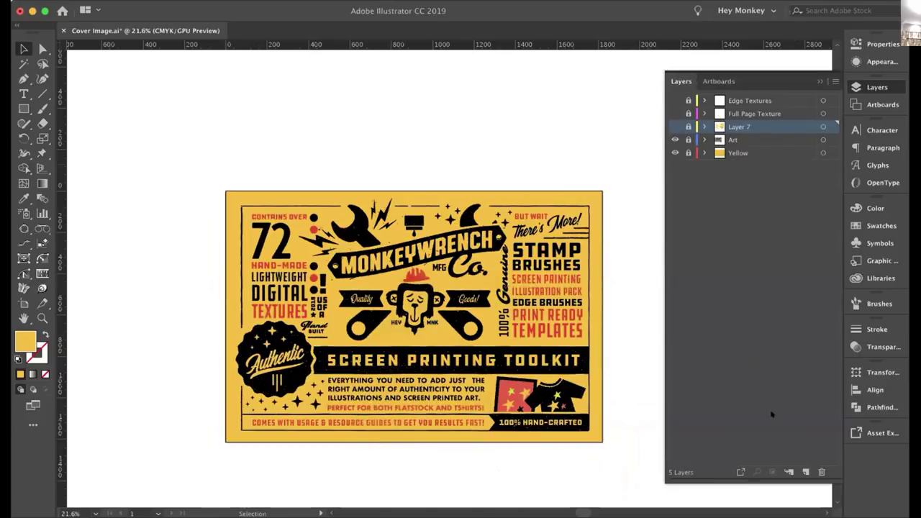
left_click(805, 471)
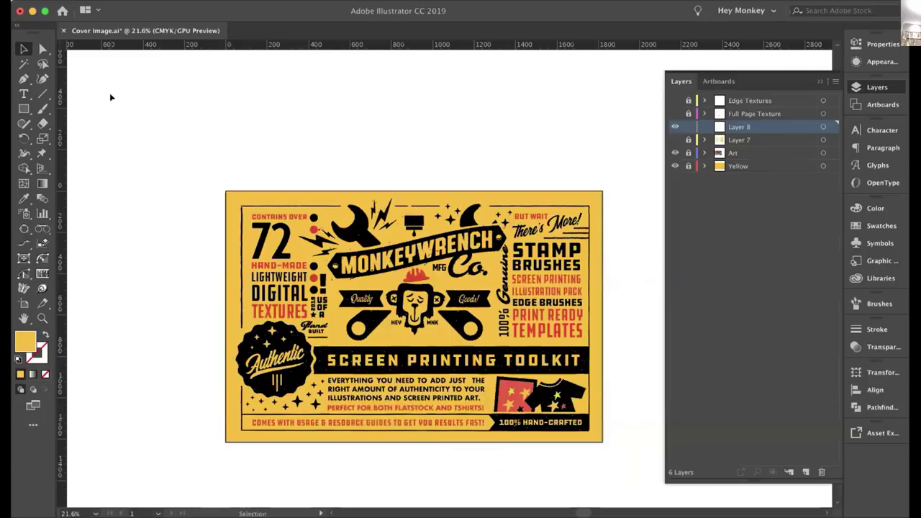
Step: Start placing a file and browse from 02 Hey Monkey through Hustle Projects and RetroSupply to the Authentic Screen Printers Toolkit folder
left_click(108, 2)
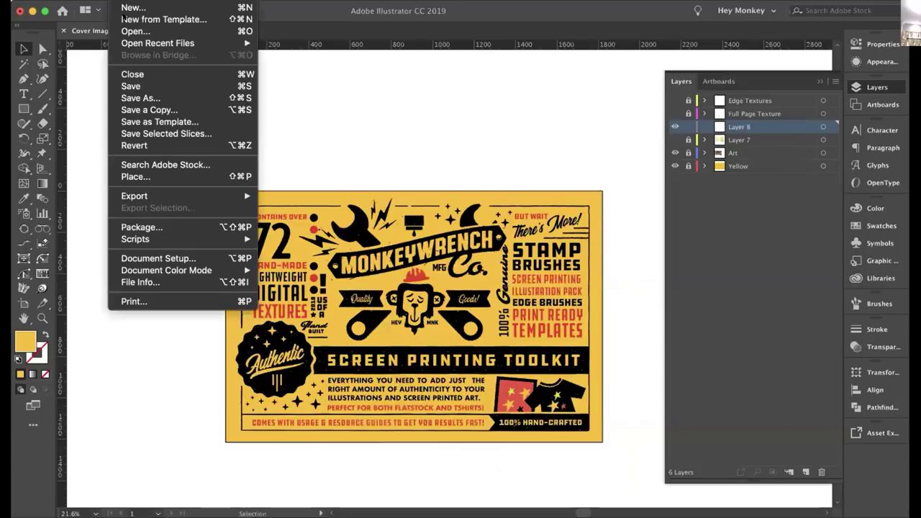
left_click(151, 177)
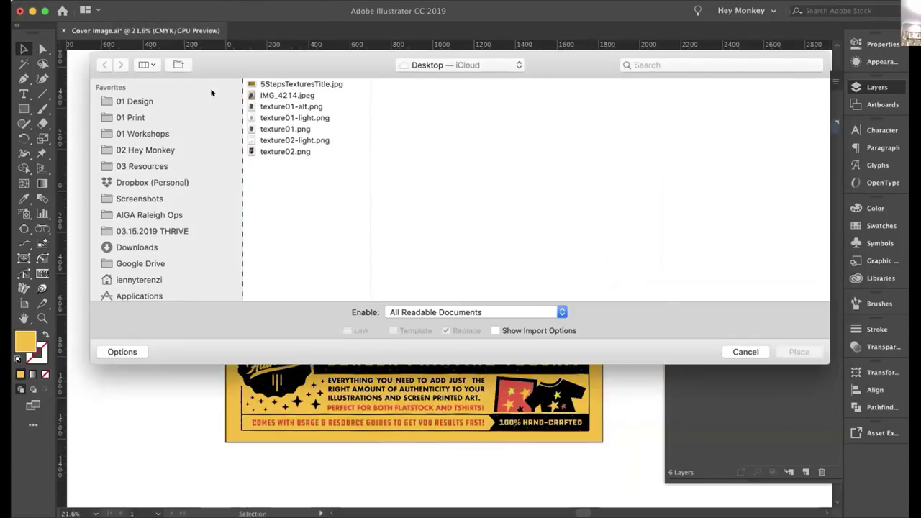
left_click(145, 150)
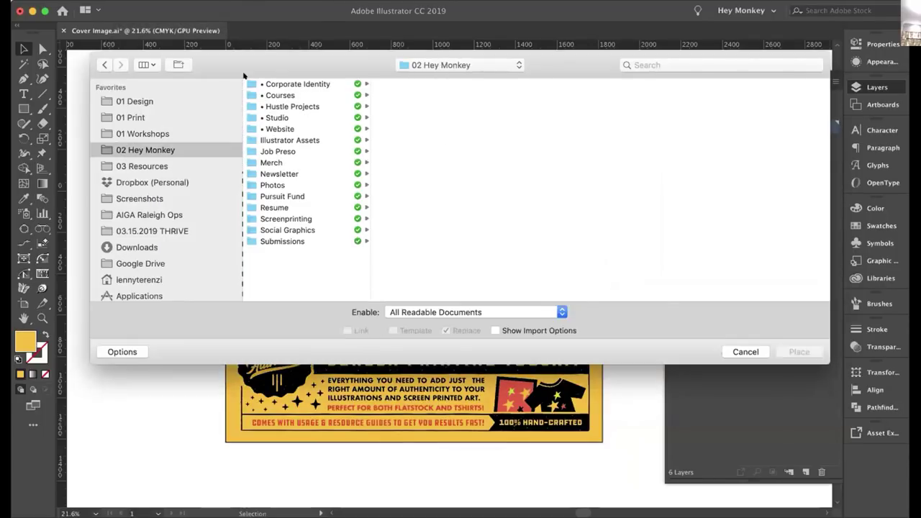
left_click(302, 106)
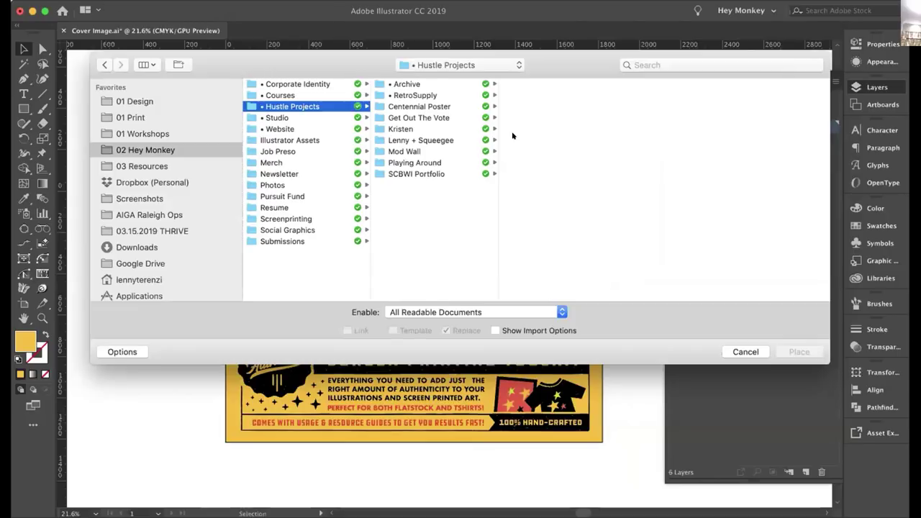
left_click(423, 95)
left_click(537, 85)
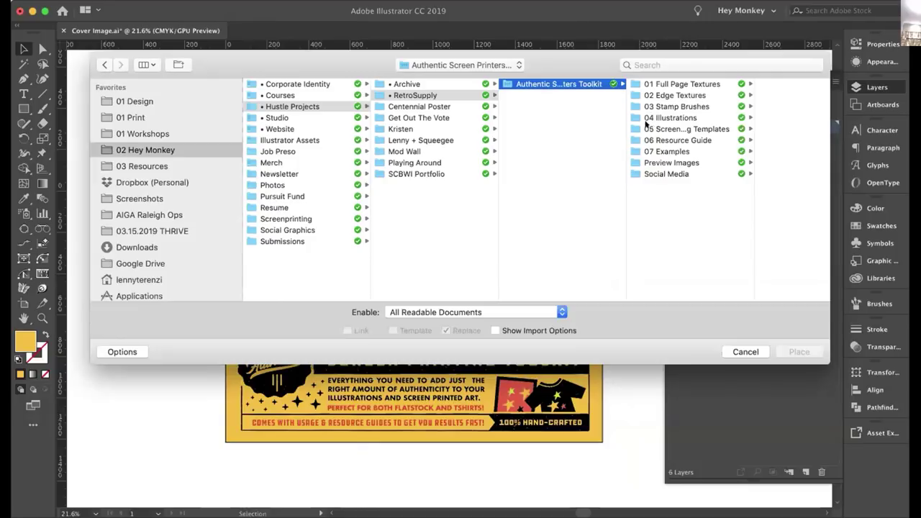
left_click_drag(585, 68, 585, 114)
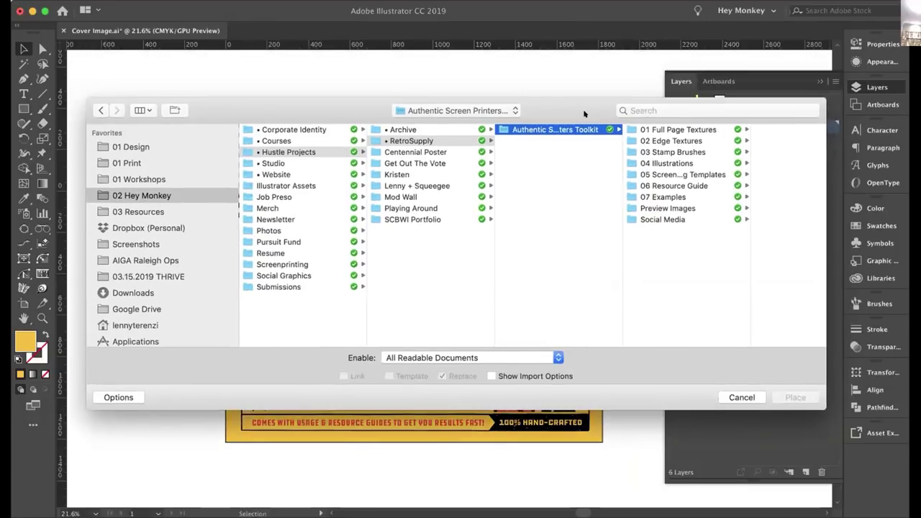
Step: Choose Edge 01.png from the toolkit's 02 Edge Textures folder and place it just above the artwork
left_click(673, 153)
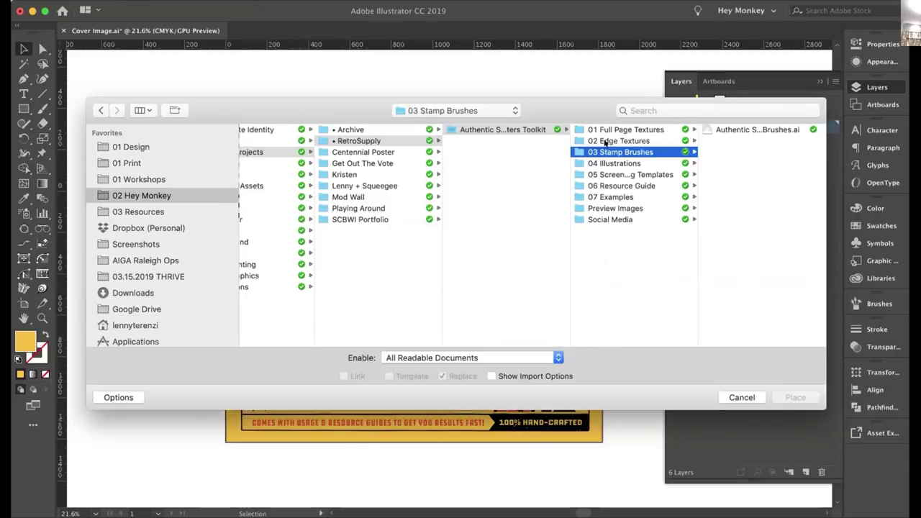
left_click(605, 142)
left_click(740, 131)
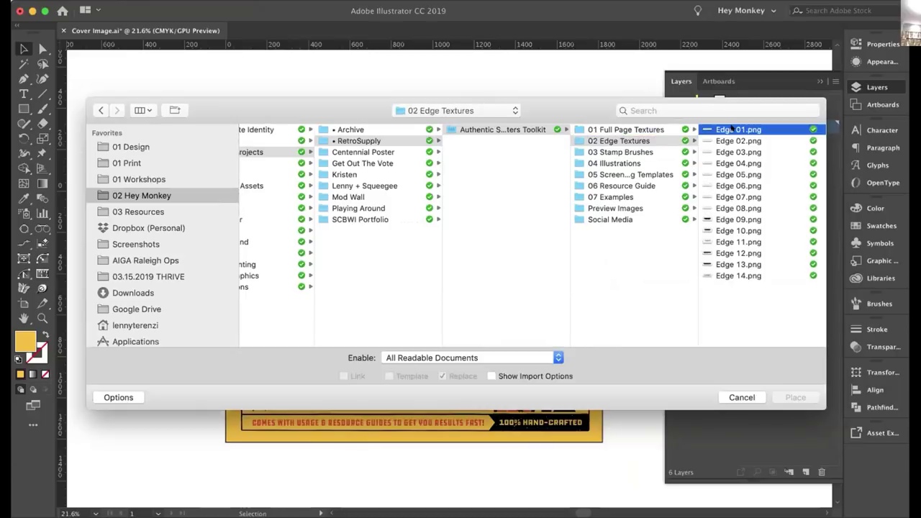
left_click(582, 142)
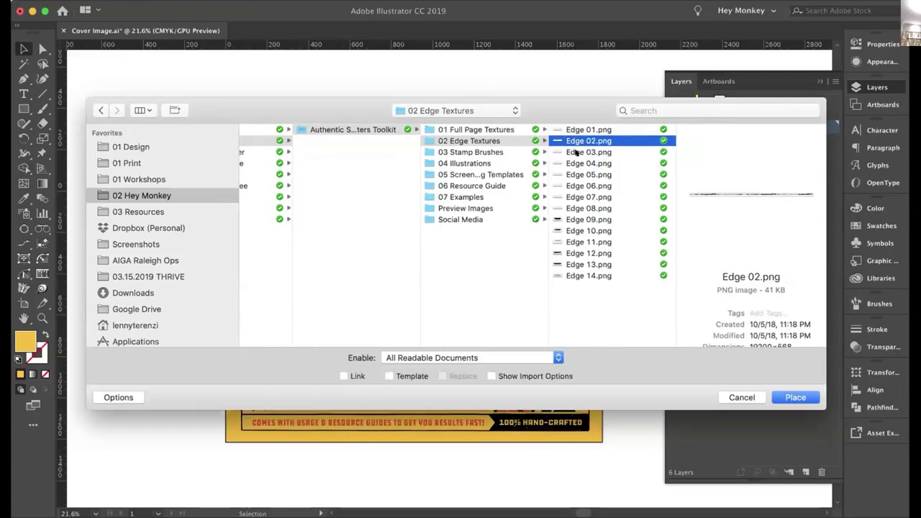
left_click(578, 152)
left_click(573, 130)
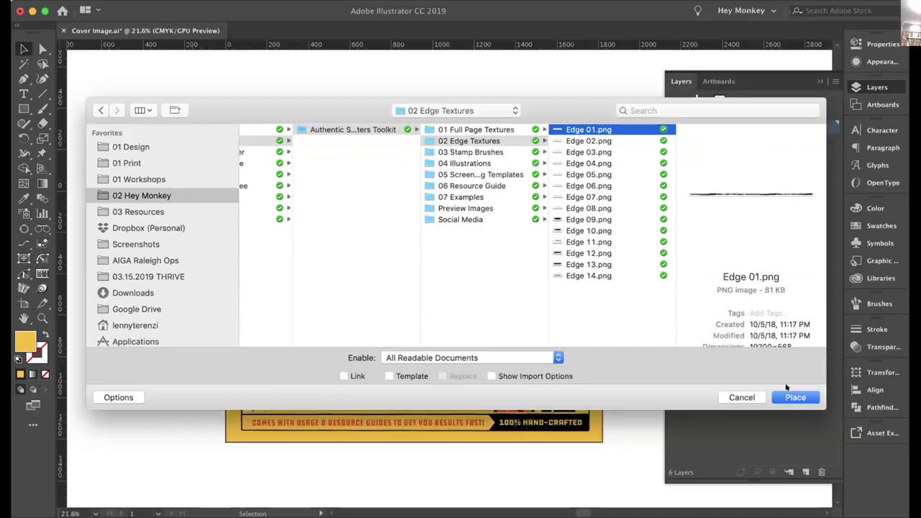
left_click(793, 397)
left_click(244, 170)
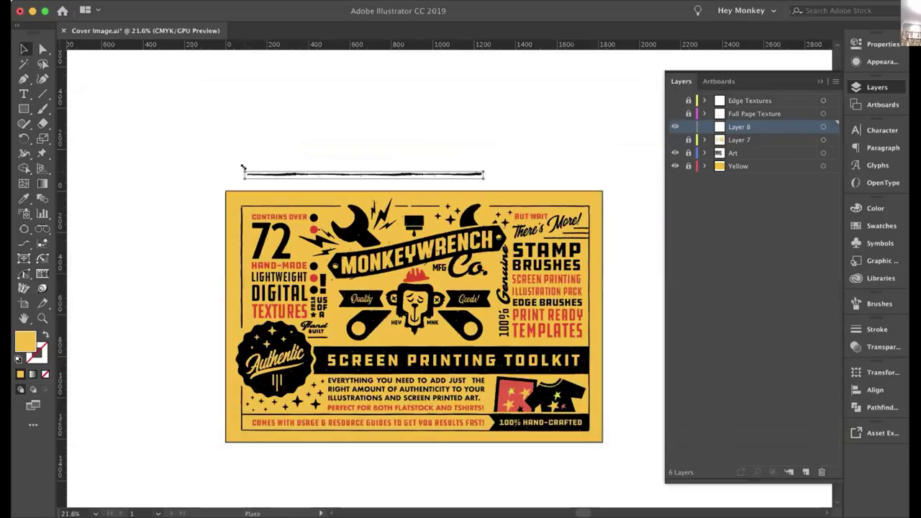
Step: Inspect the placed edge texture's rough line and speckles along its length, and compare it with the artwork below
left_click(42, 318)
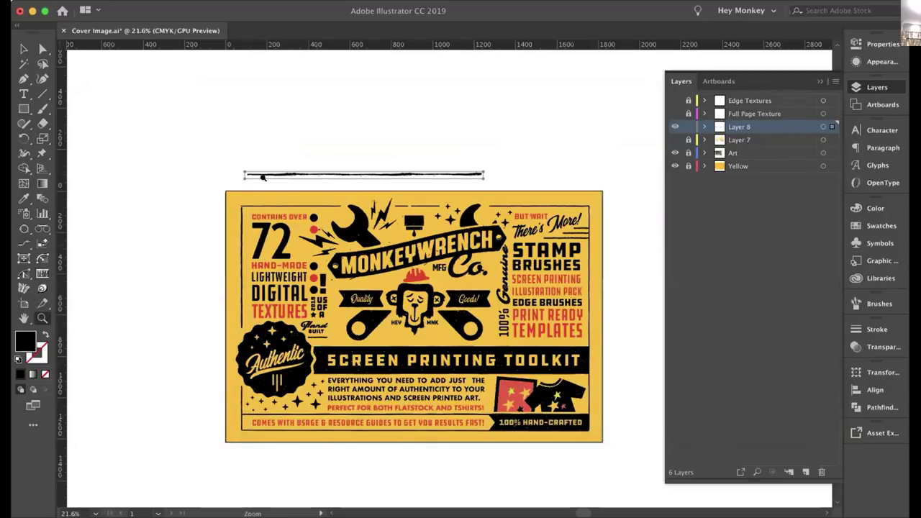
left_click_drag(196, 152, 566, 210)
left_click(505, 184)
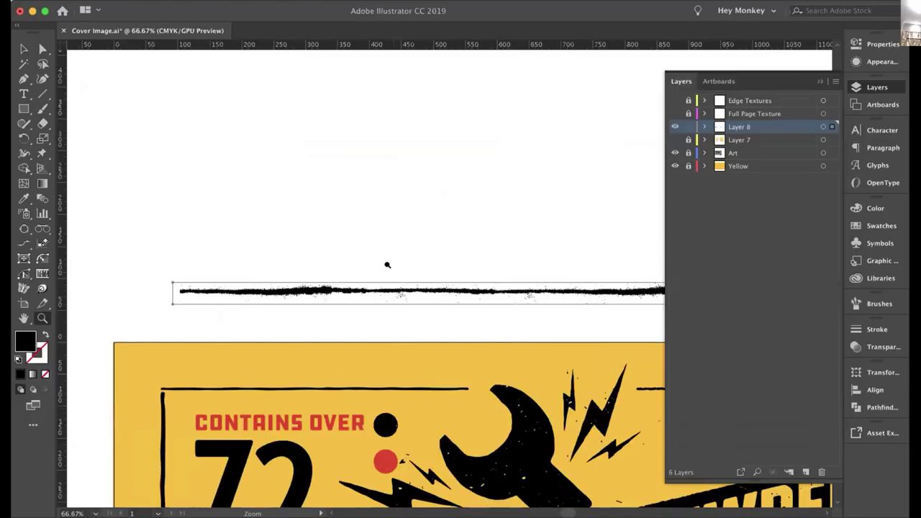
left_click(375, 295)
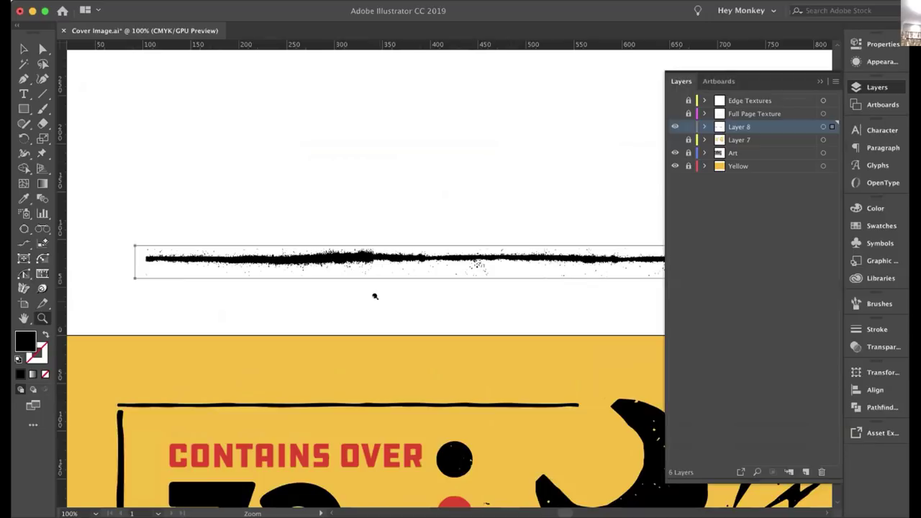
scroll(375, 296, "right", 10)
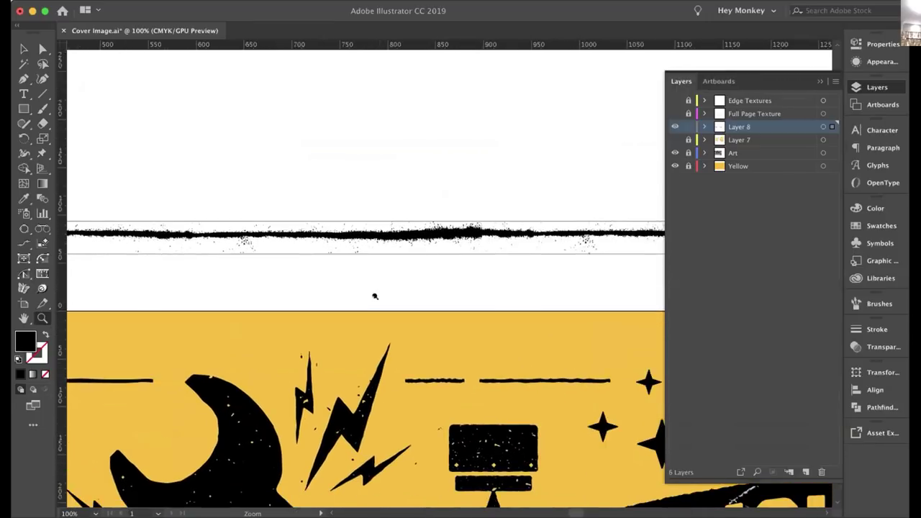
scroll(375, 295, "right", 2)
scroll(375, 296, "down", 5)
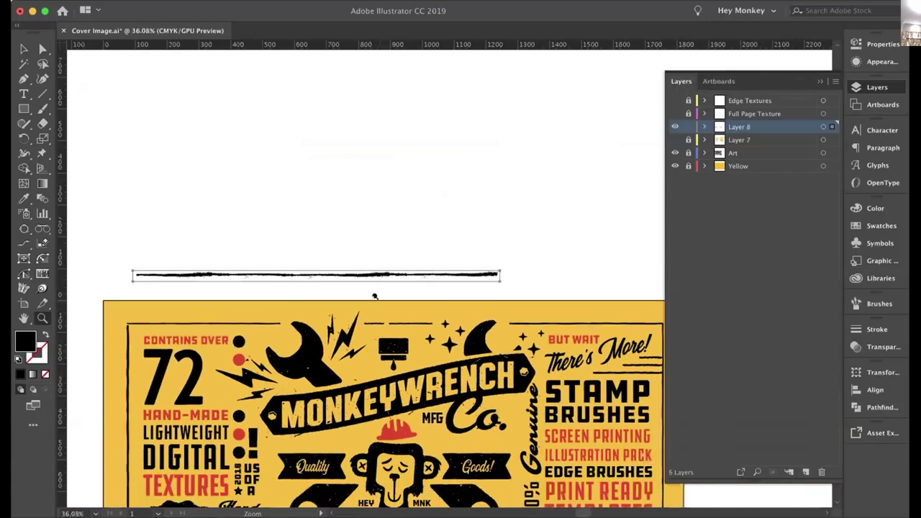
scroll(374, 296, "up", 3)
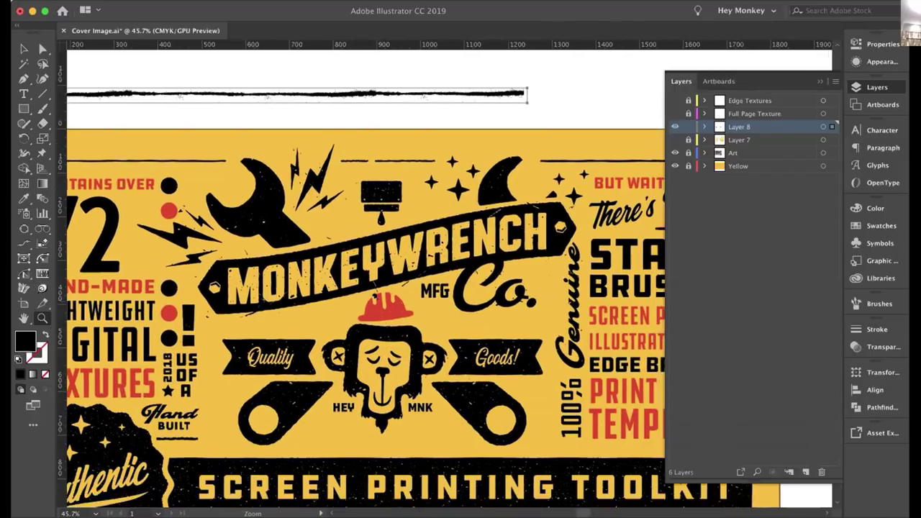
scroll(375, 296, "down", 2)
scroll(374, 296, "up", 3)
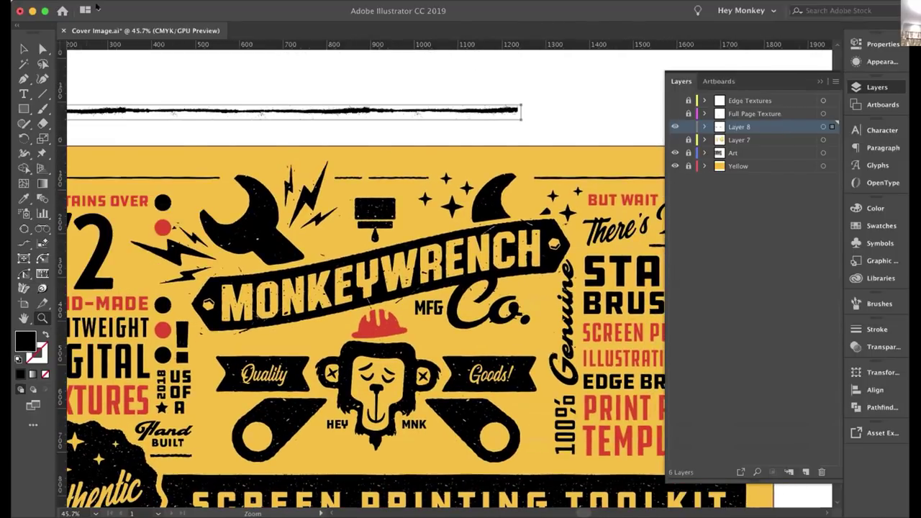
Step: Move the edge texture onto the upper edge of the black Screen Printing Toolkit banner, starting at the banner's left end
key("v")
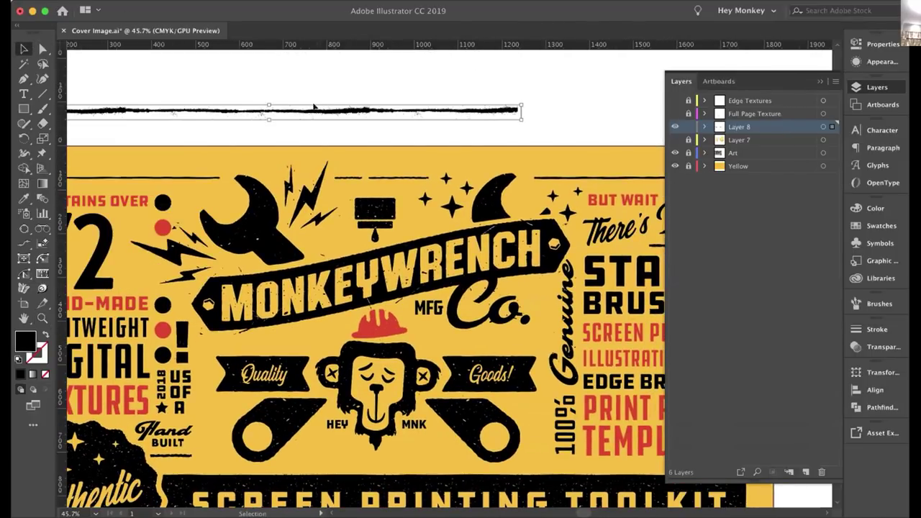
left_click_drag(314, 108, 536, 484)
scroll(535, 484, "down", 2)
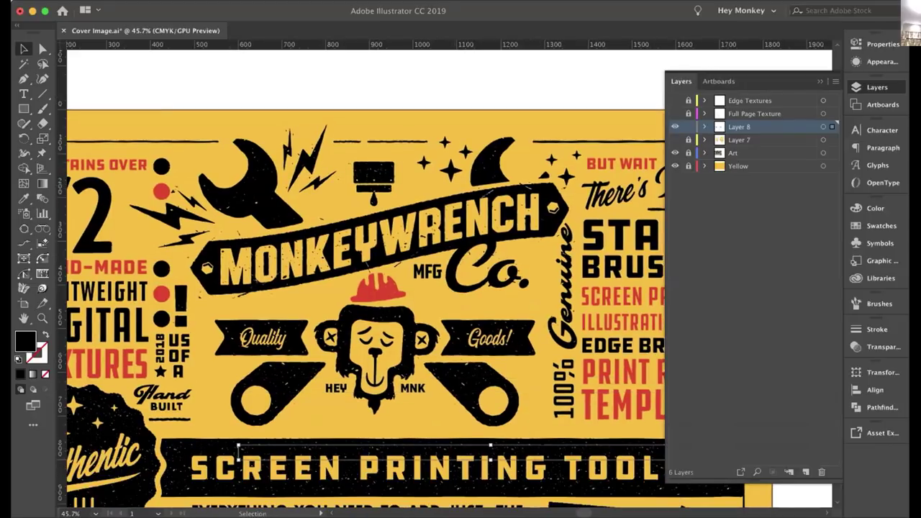
scroll(535, 454, "down", 3)
left_click_drag(535, 385, 461, 372)
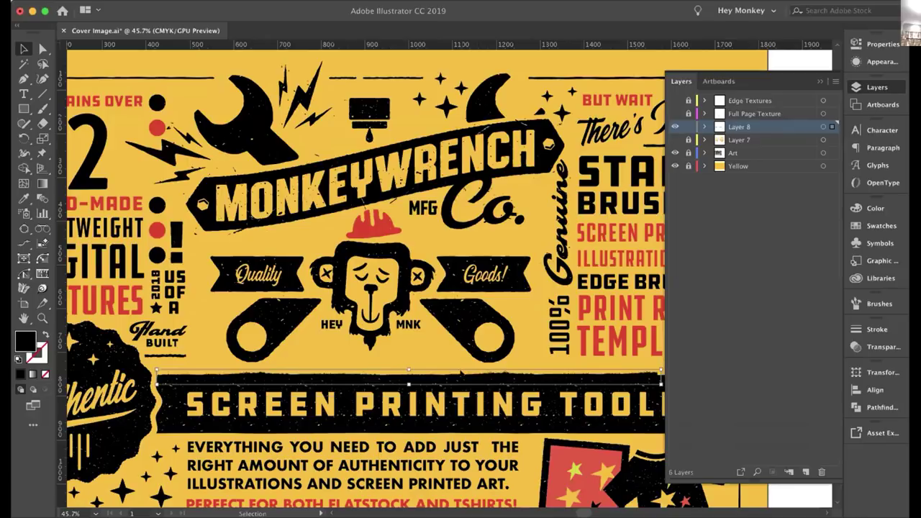
Step: Stretch the edge texture to the right until it passes the right end of the Screen Printing Toolkit banner
scroll(461, 372, "right", 5)
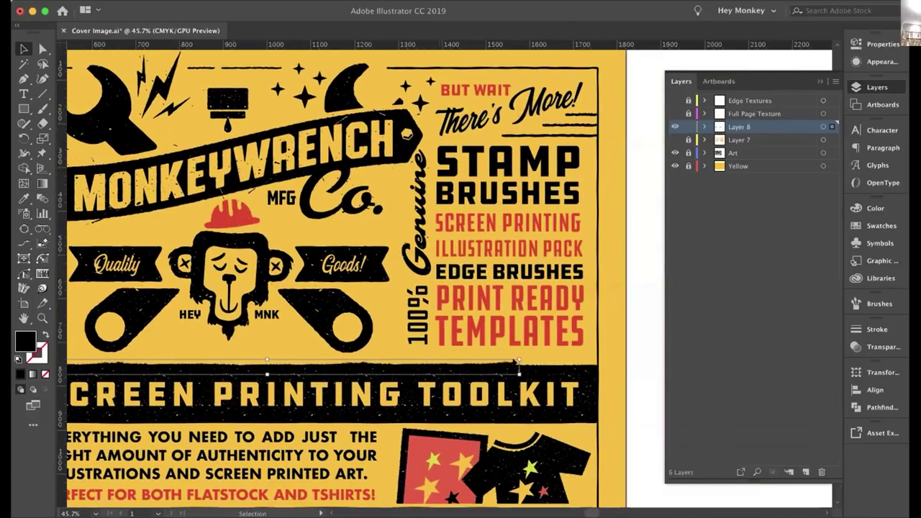
scroll(514, 361, "right", 1)
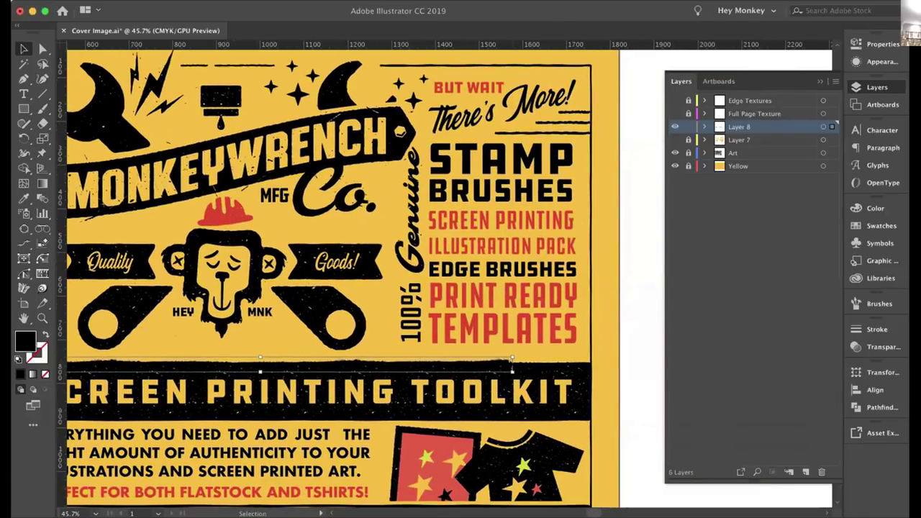
scroll(518, 362, "up", 5)
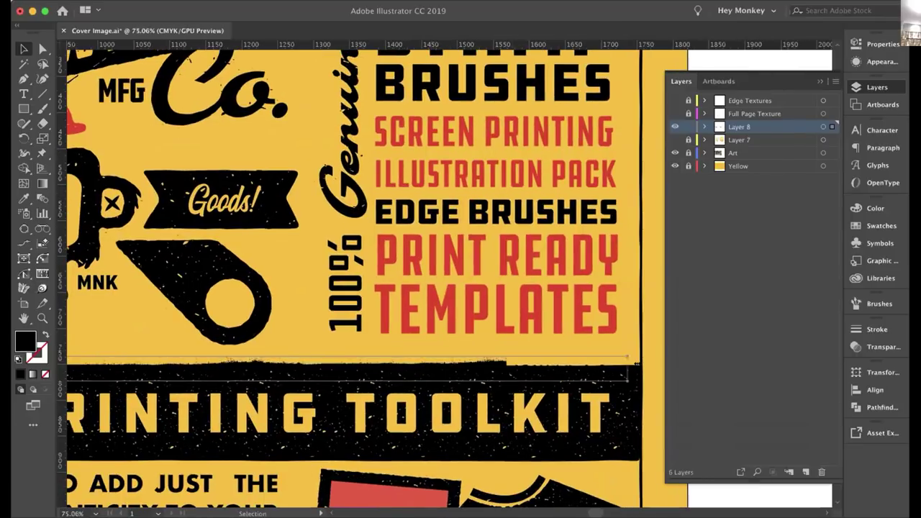
left_click_drag(637, 364, 649, 366)
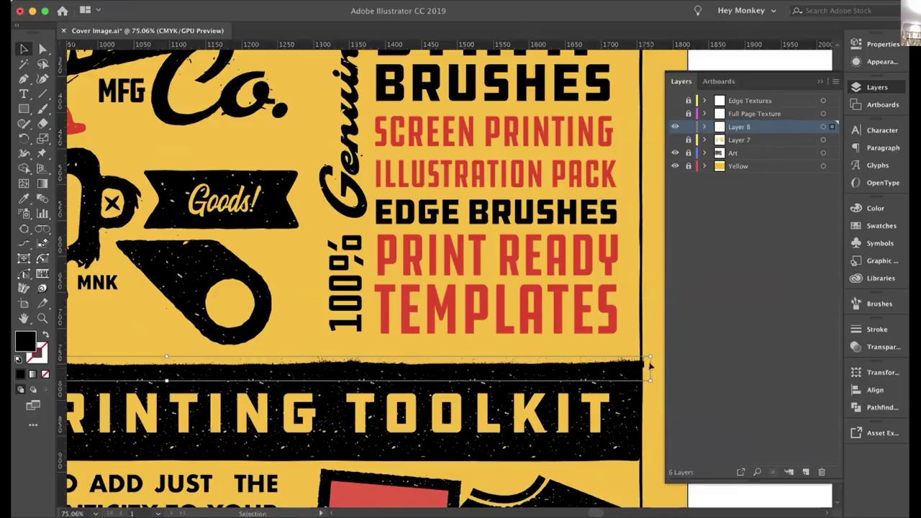
Step: Recolour the edge texture with the yellow sampled from the artwork's background and check it along the banner
key("i")
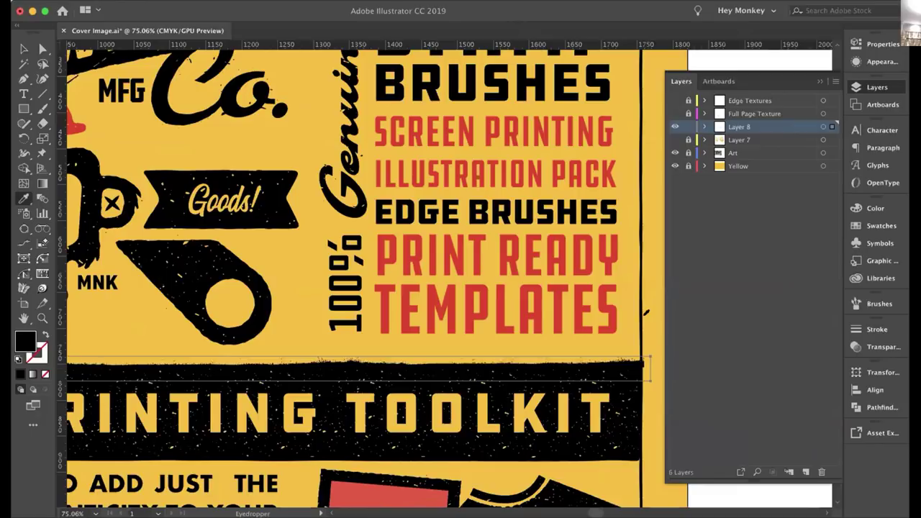
left_click(644, 314)
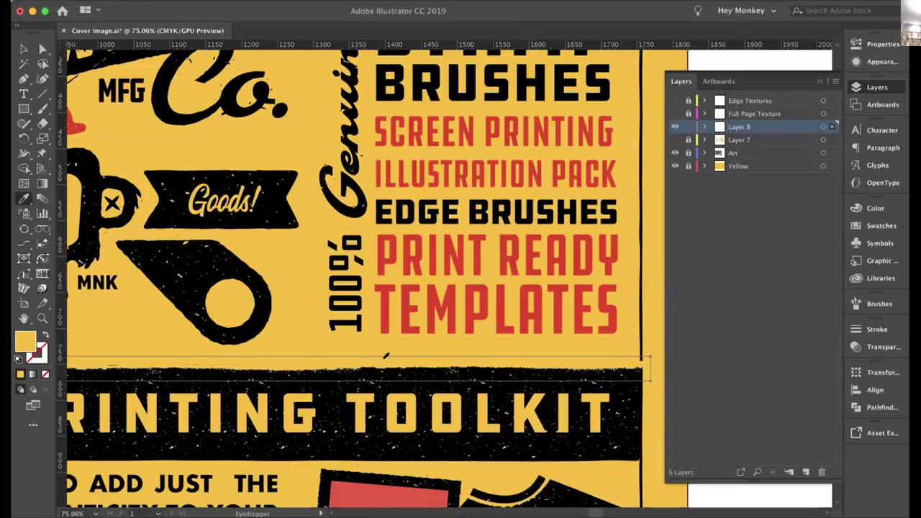
scroll(386, 354, "left", 6)
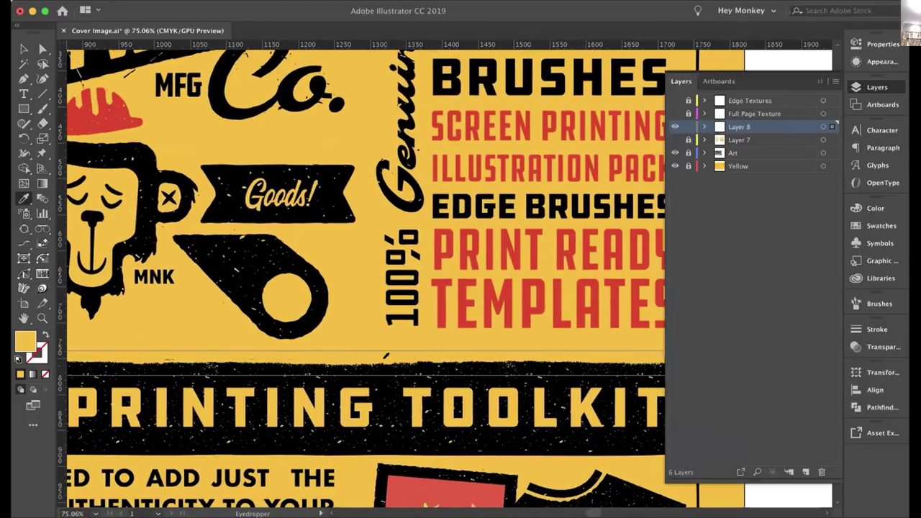
scroll(386, 354, "left", 3)
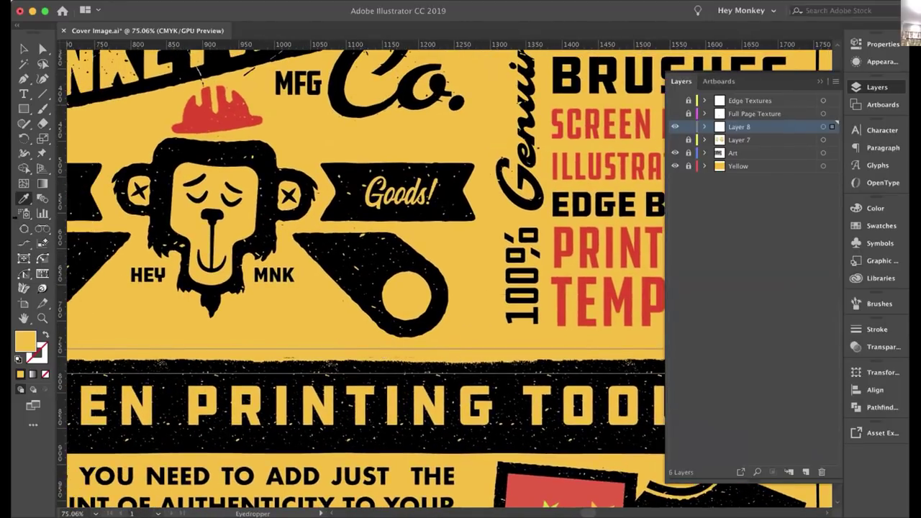
Step: Reduce the edge texture's height slightly from its upper side so thin streaks of banner black show above it
left_click(24, 48)
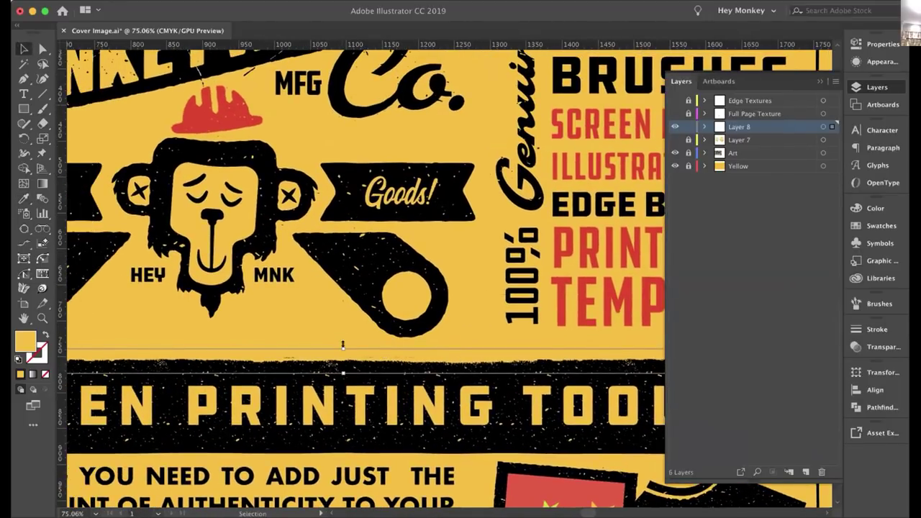
left_click_drag(339, 346, 341, 352)
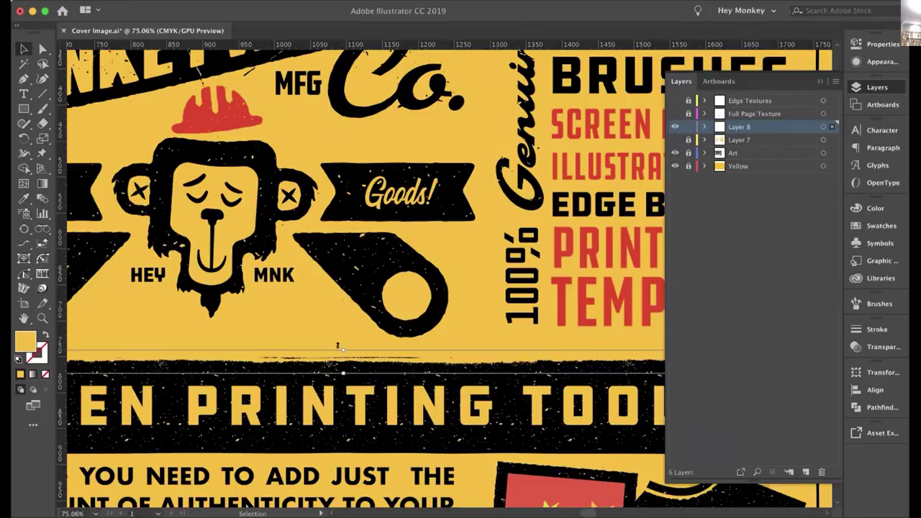
left_click_drag(337, 347, 337, 347)
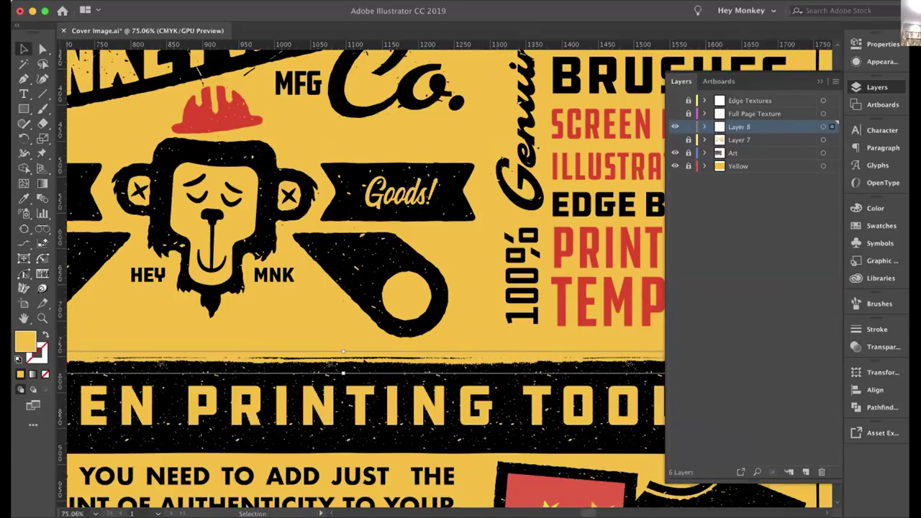
scroll(395, 386, "up", 5)
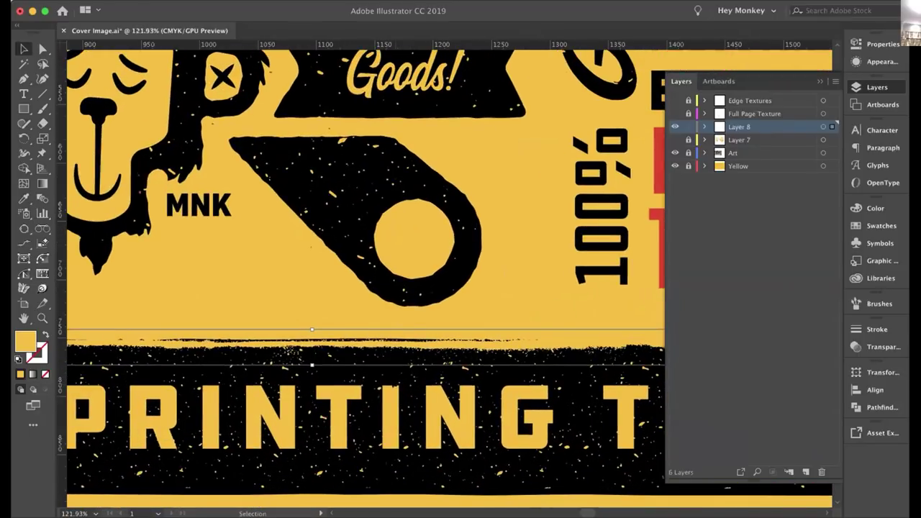
Step: Duplicate the yellow edge texture onto the lower edge of the Screen Printing Toolkit banner and review both edges
scroll(305, 355, "down", 4)
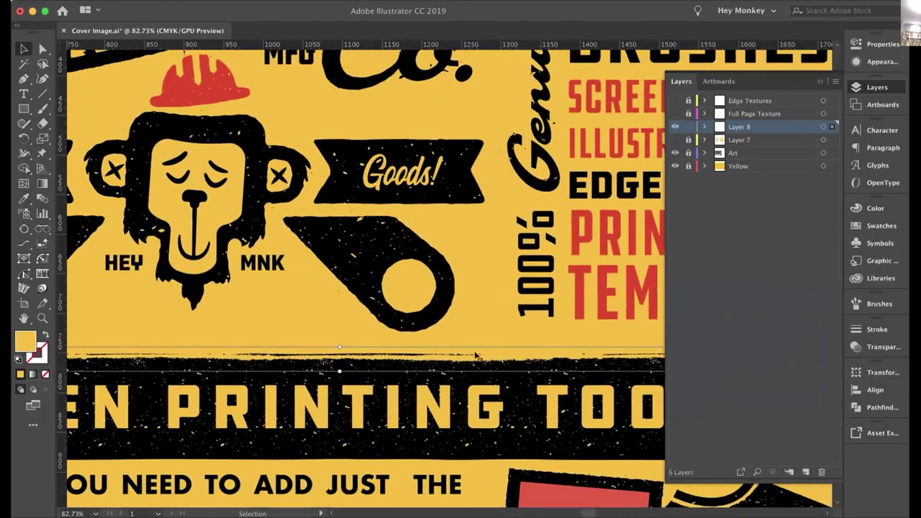
scroll(481, 356, "down", 4)
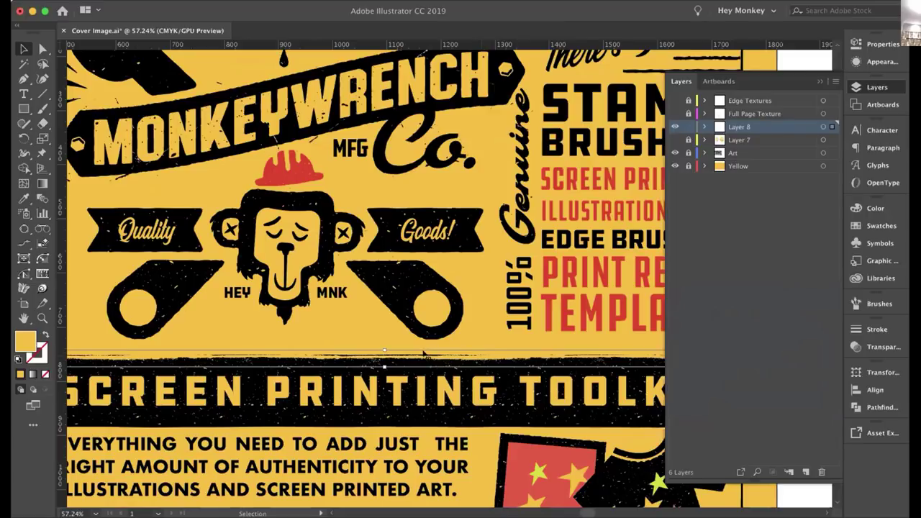
left_click_drag(429, 364, 429, 428)
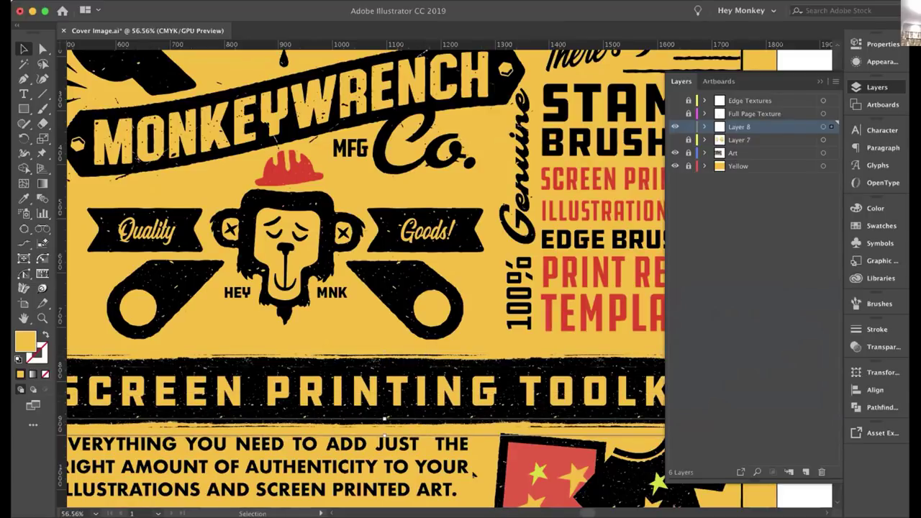
scroll(473, 475, "down", 3)
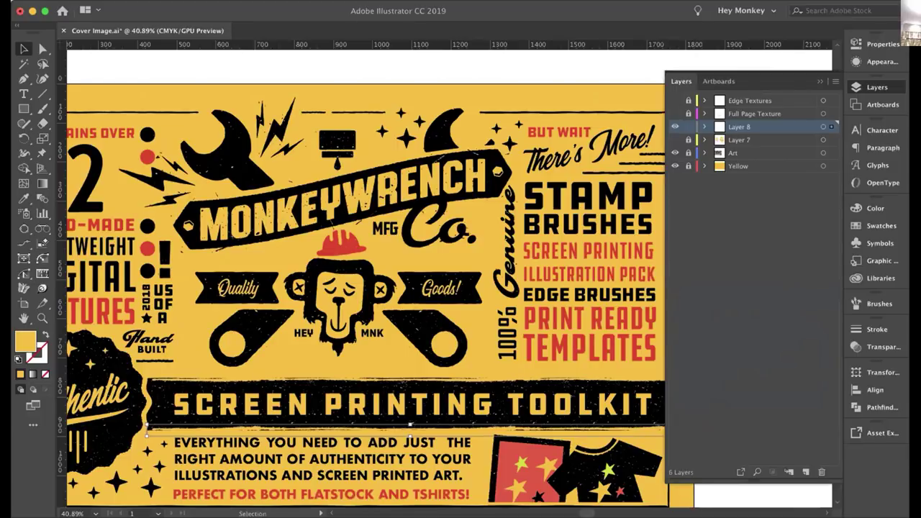
scroll(367, 288, "down", 5)
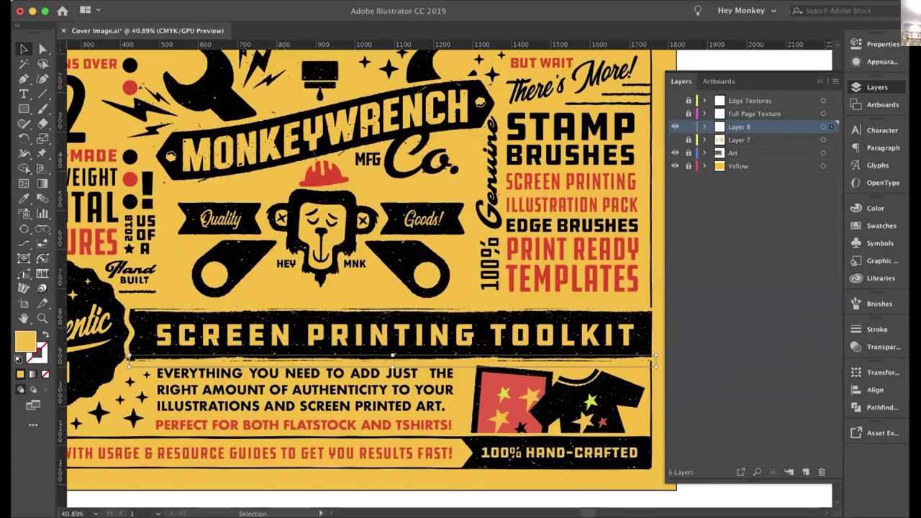
Step: Adjust the lower edge texture so it reaches slightly farther past the banner's left end, and check it along the banner
scroll(127, 356, "up", 4)
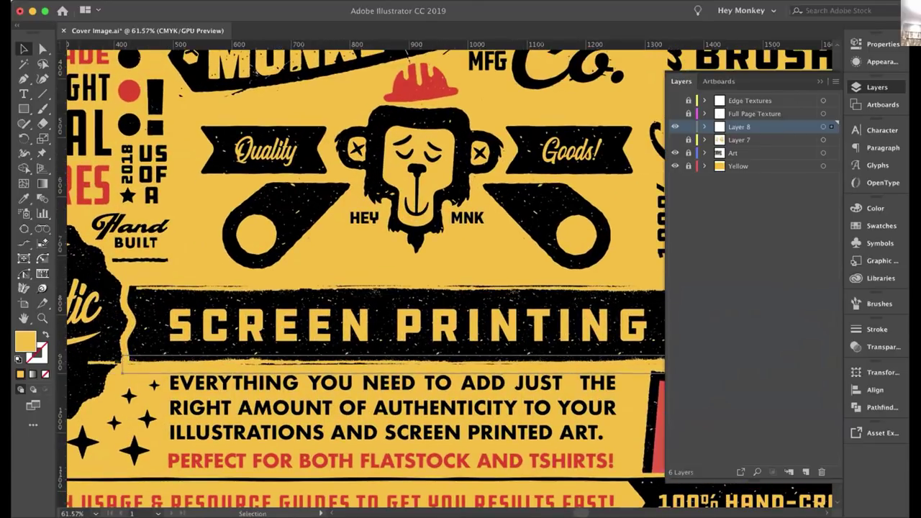
left_click(124, 357)
left_click_drag(123, 364, 119, 364)
scroll(120, 369, "right", 5)
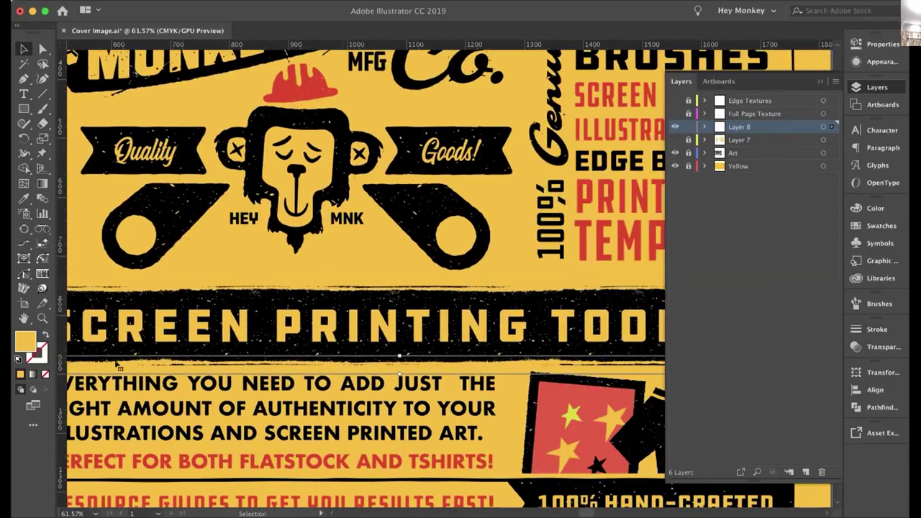
scroll(120, 367, "right", 2)
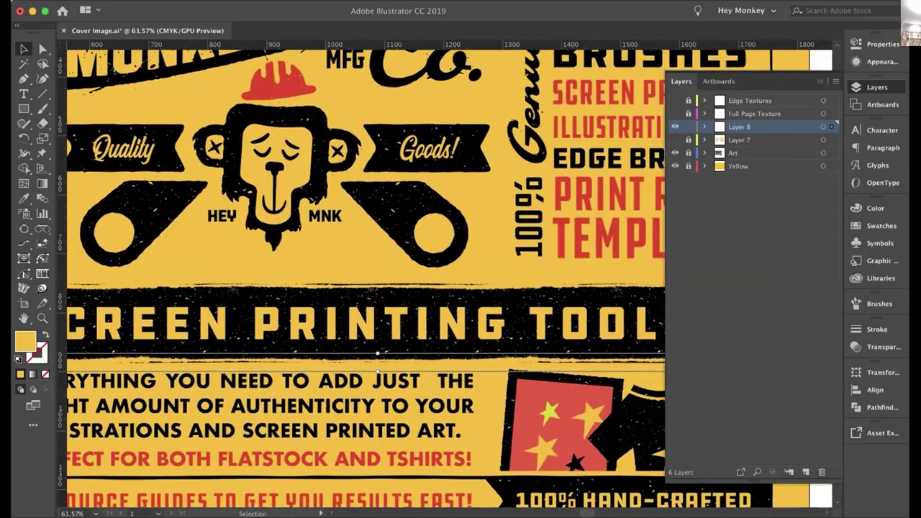
Step: Adjust the lower edge texture's right end so it reaches just past the right end of the Screen Printing Toolkit banner
scroll(366, 274, "right", 4)
scroll(366, 274, "right", 7)
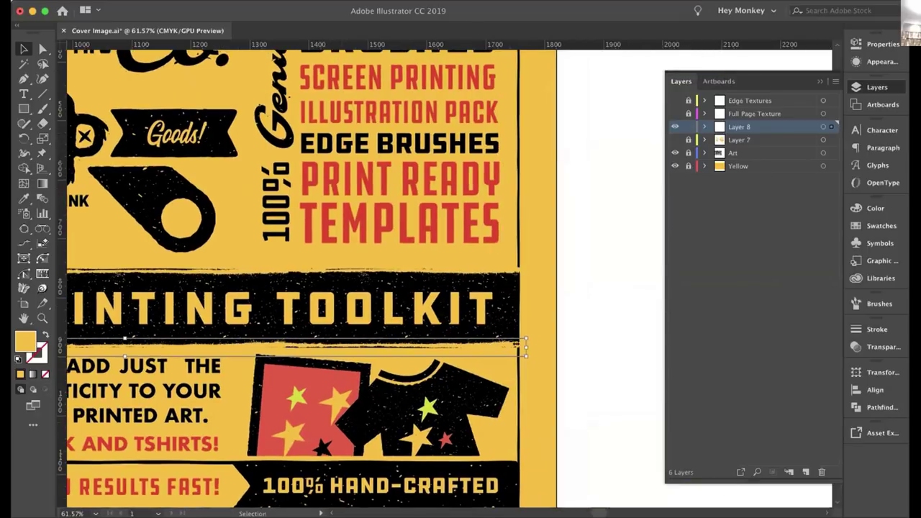
left_click_drag(518, 344, 522, 348)
scroll(545, 253, "left", 1)
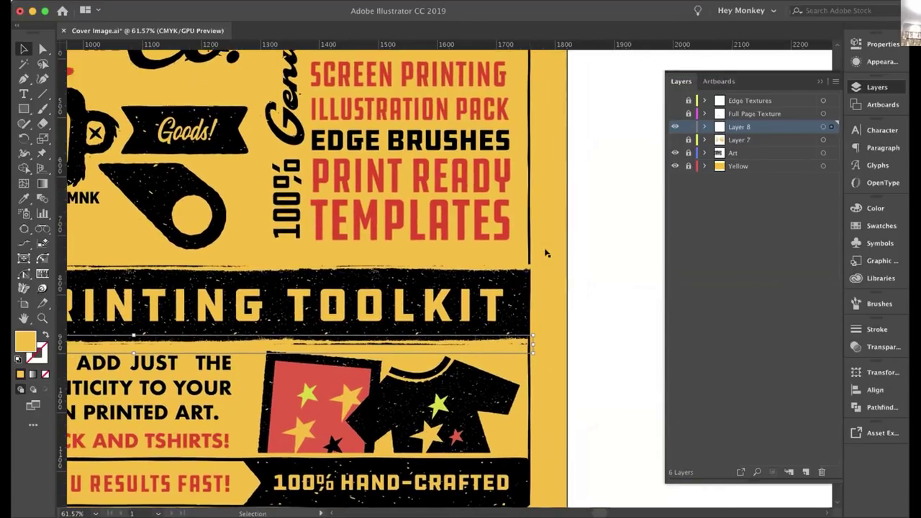
Step: Select the yellow edge texture on the banner's upper edge and extend it slightly past the banner's left end
scroll(574, 254, "left", 2)
left_click(573, 254)
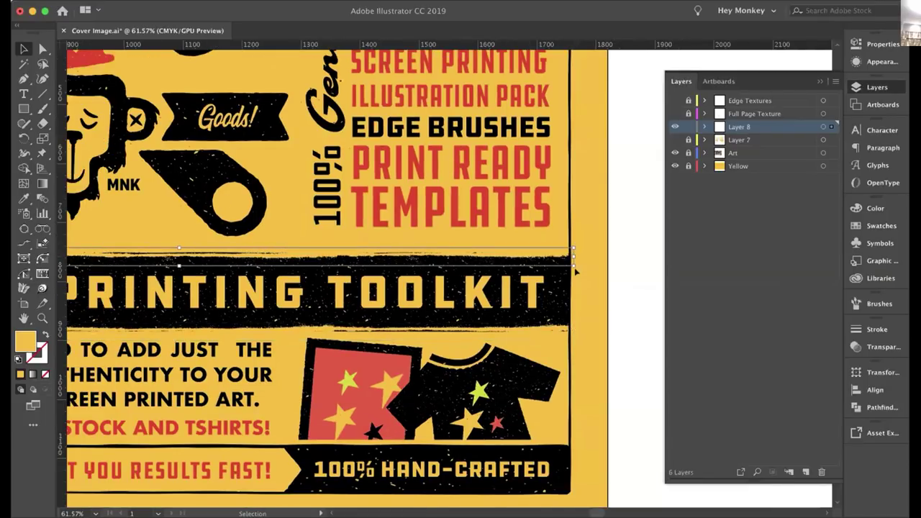
scroll(576, 271, "left", 3)
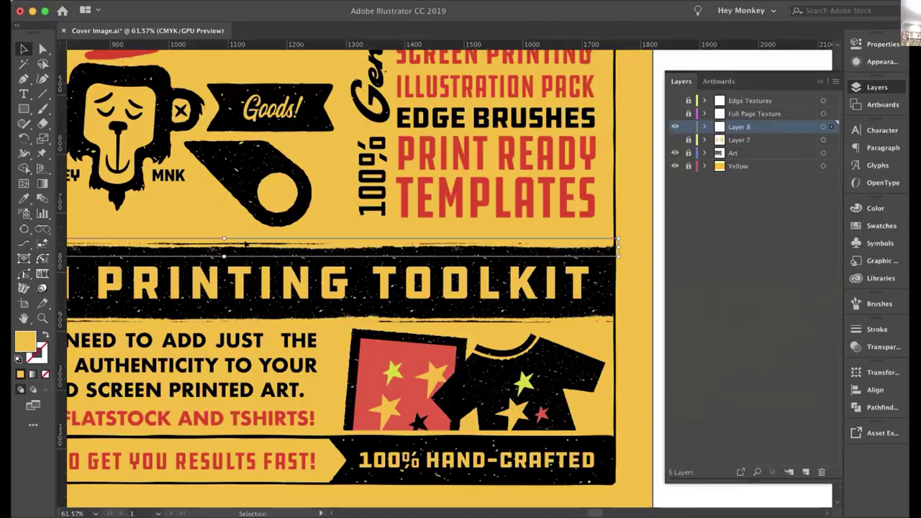
scroll(246, 243, "left", 1)
scroll(360, 274, "left", 10)
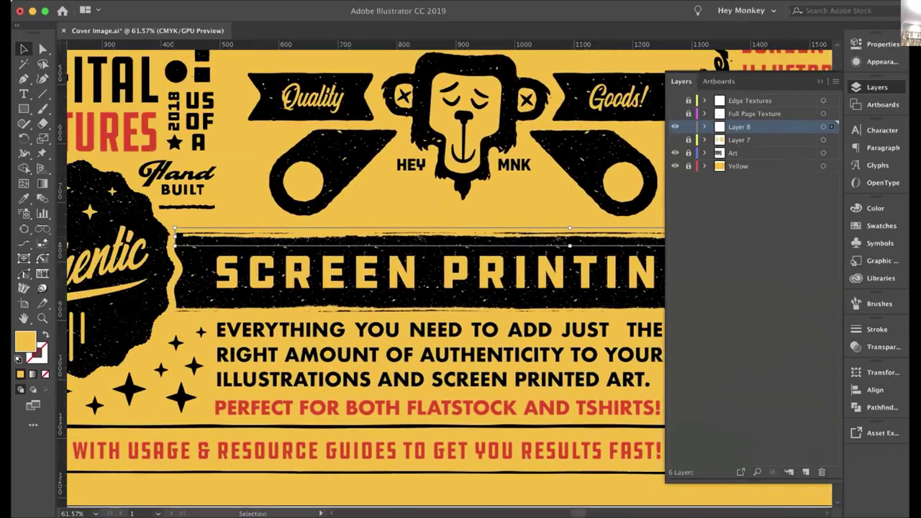
left_click_drag(174, 236, 169, 236)
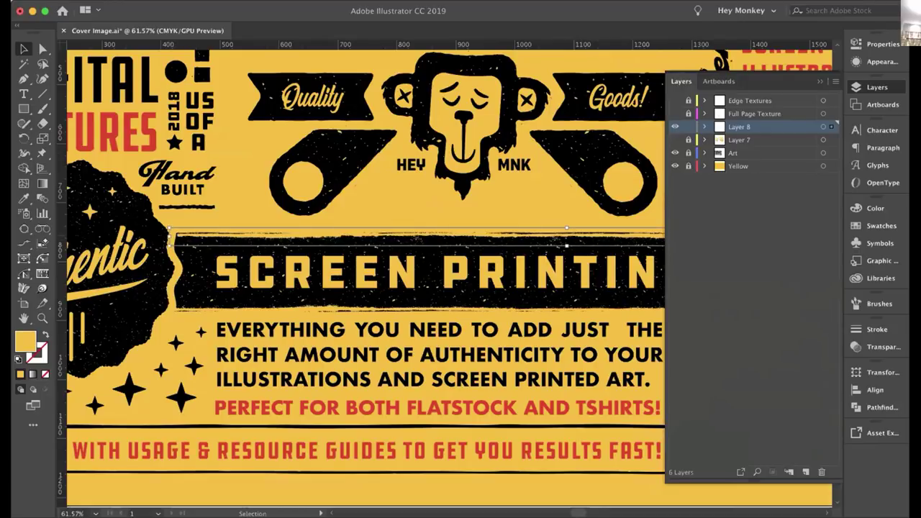
key("Left")
key("Left")
key("Left")
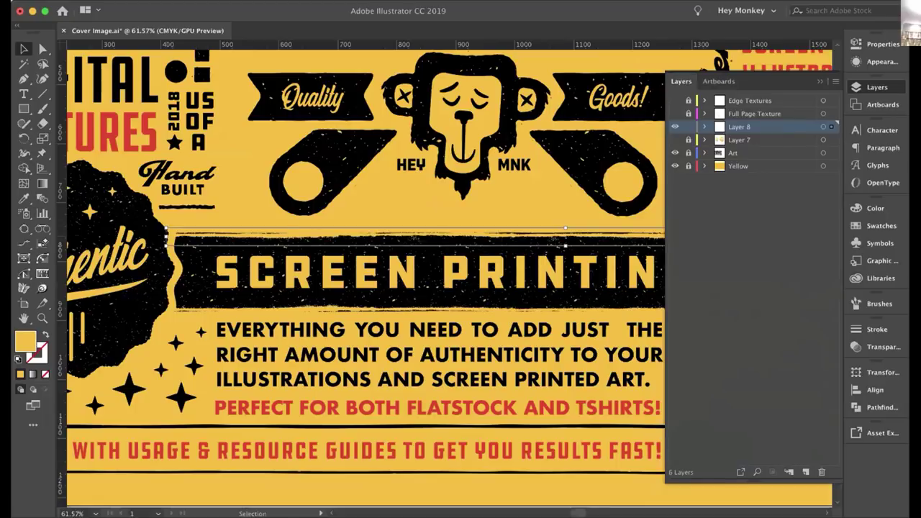
left_click_drag(166, 237, 169, 237)
scroll(374, 343, "down", 5)
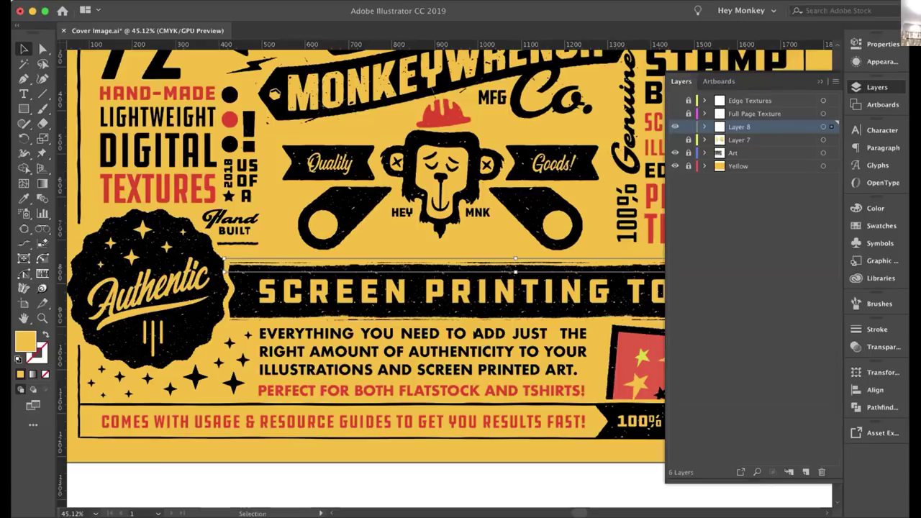
Step: Delete the yellow edge texture from the upper edge of the Screen Printing Toolkit banner
key("Delete")
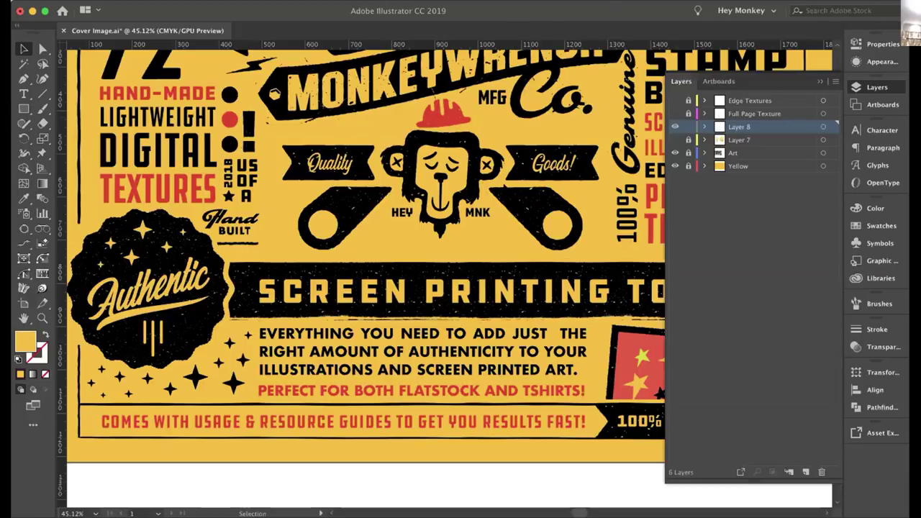
key("F7")
key("F7")
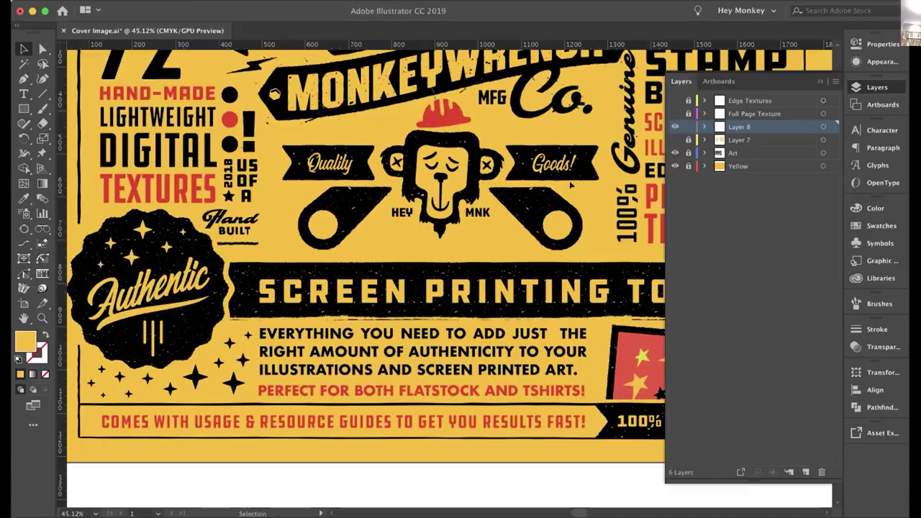